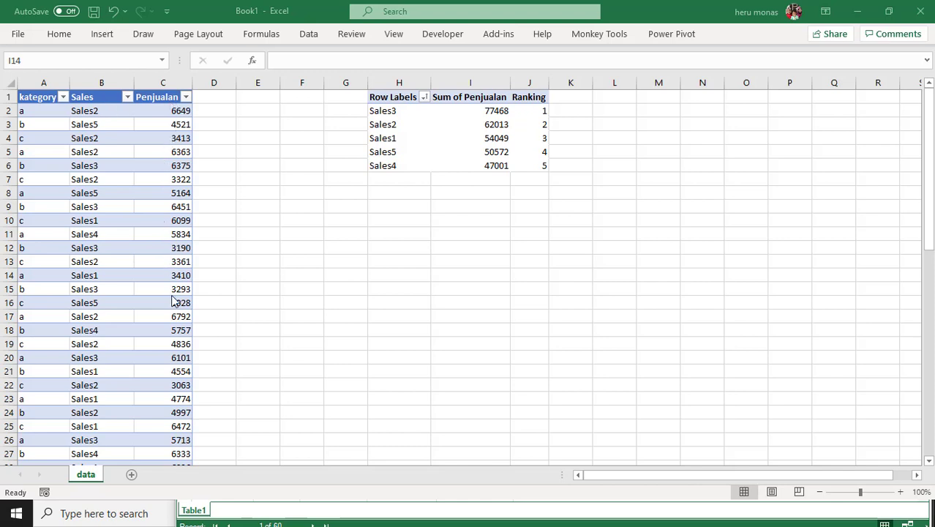
# - Examine the pivot table's row labels, Sum of Penjualan and Ranking values for each sales entry
pyautogui.click(411, 223)
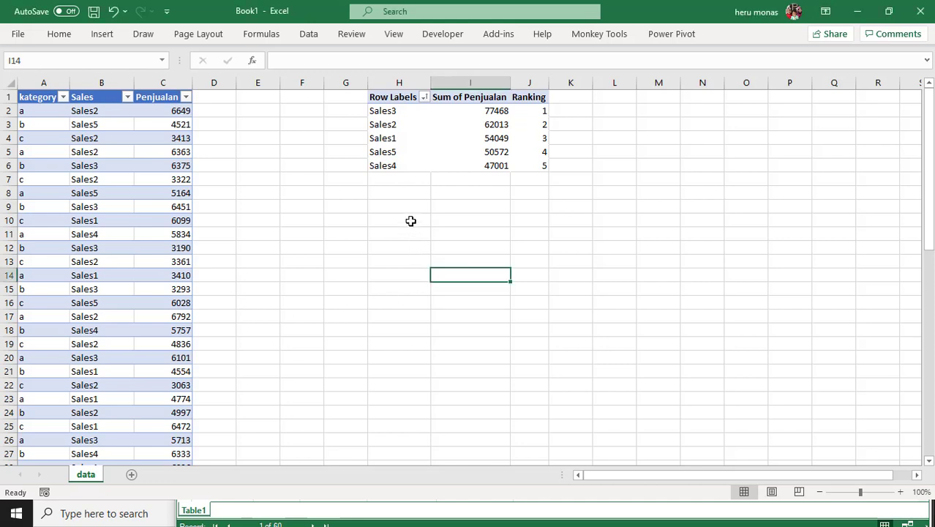
pyautogui.click(401, 166)
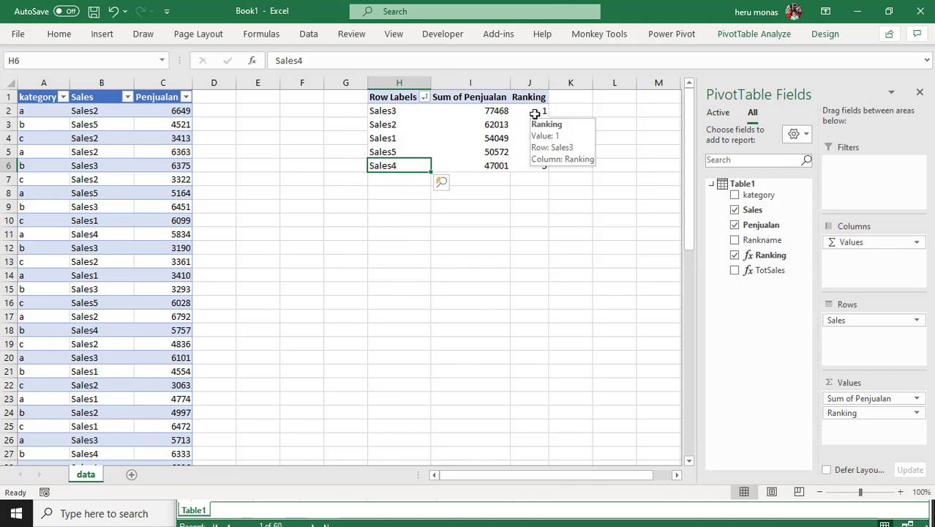
pyautogui.click(390, 113)
pyautogui.click(401, 125)
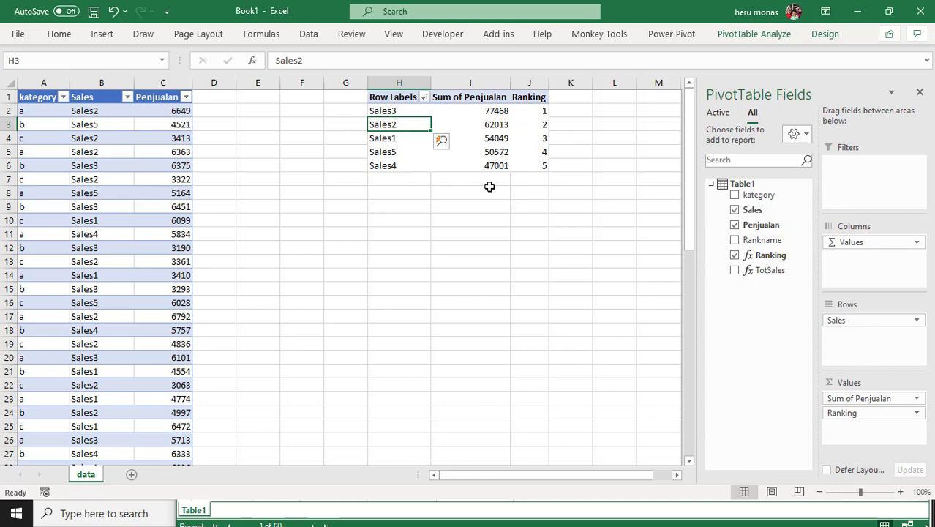
pyautogui.moveTo(458, 170)
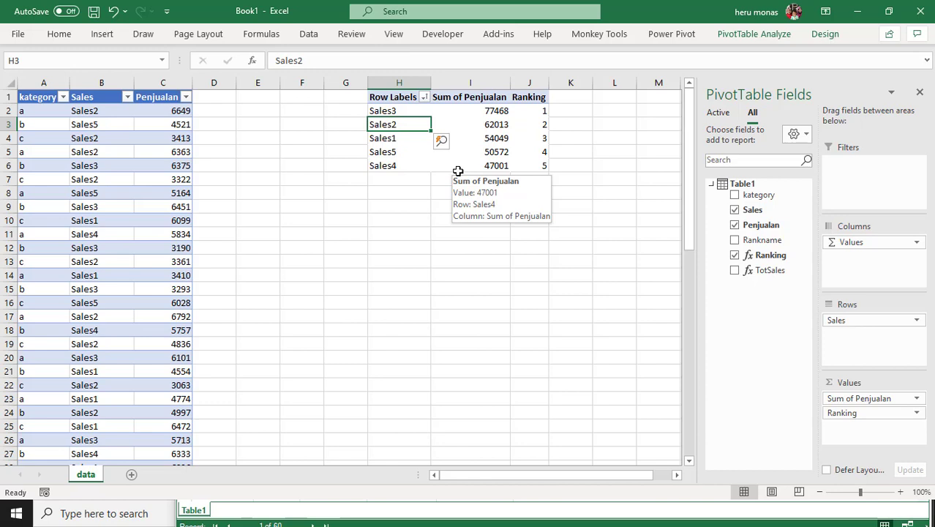
pyautogui.click(397, 232)
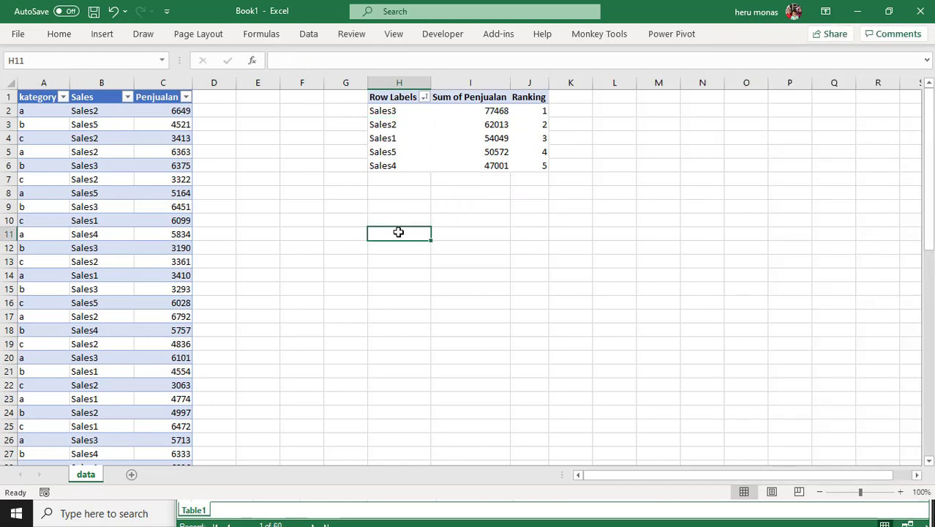
pyautogui.click(478, 206)
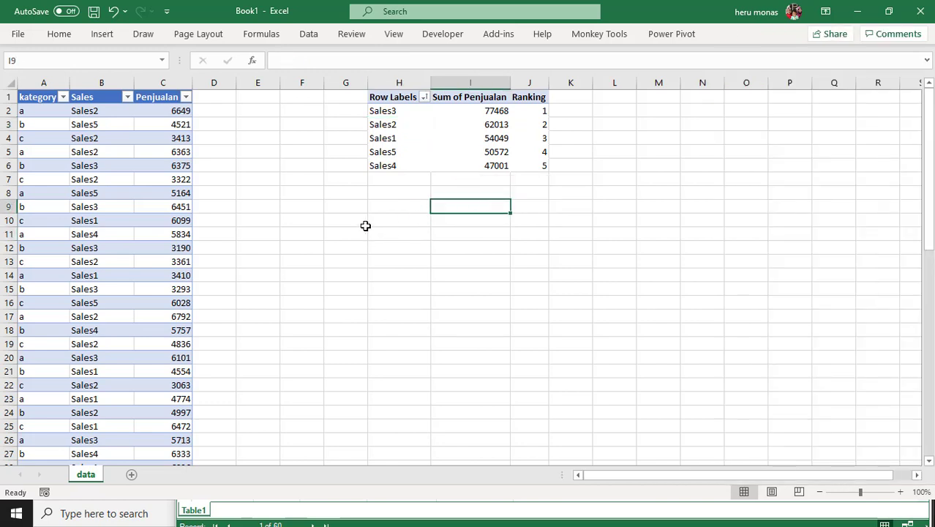
# - Create a new blank workbook and shift its window aside to expose the source data table
pyautogui.click(18, 37)
pyautogui.press('Escape')
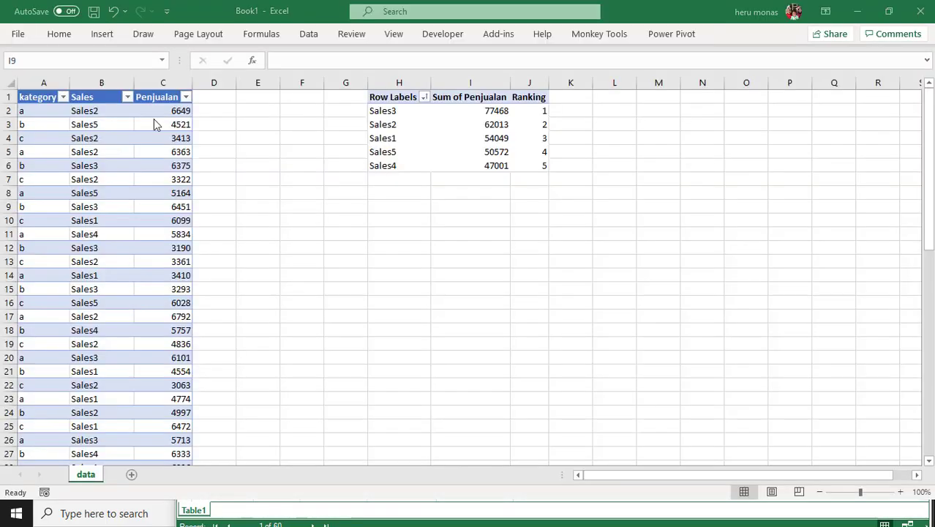
pyautogui.click(302, 151)
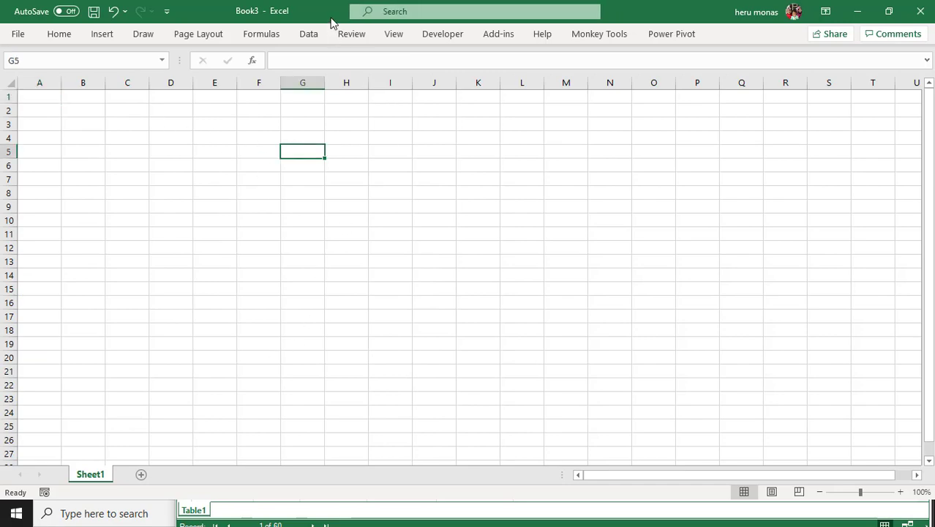
pyautogui.moveTo(330, 22); pyautogui.dragTo(567, 21)
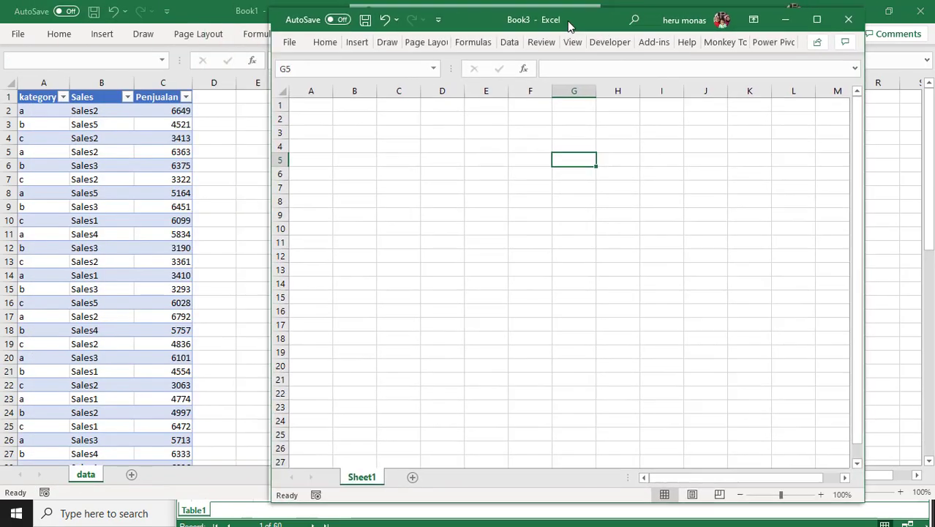
# - Copy the source table A1:C61 with its headers and paste it as values at A1 of the new workbook
pyautogui.click(53, 99)
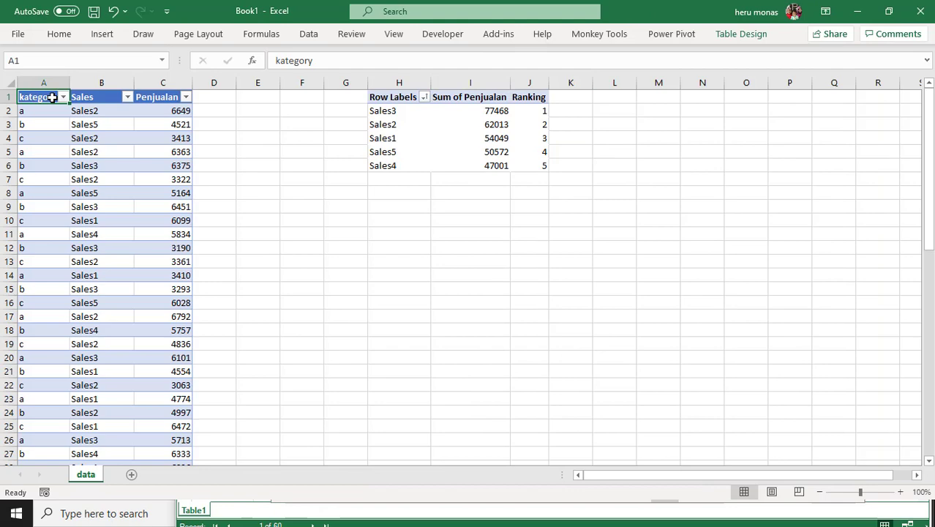
pyautogui.hotkey('shift', 'Right')
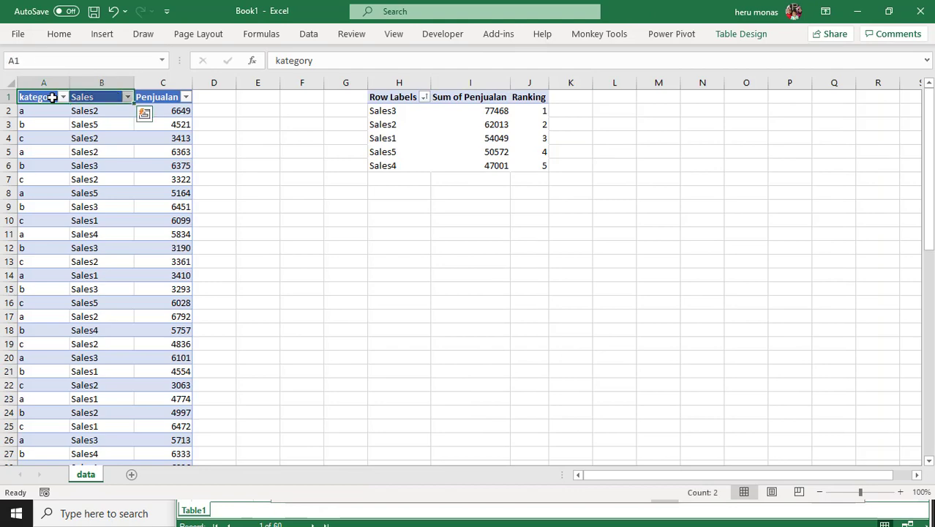
pyautogui.hotkey('shift', 'Right')
pyautogui.hotkey('ctrl', 'shift', 'Down')
pyautogui.hotkey('ctrl', 'c')
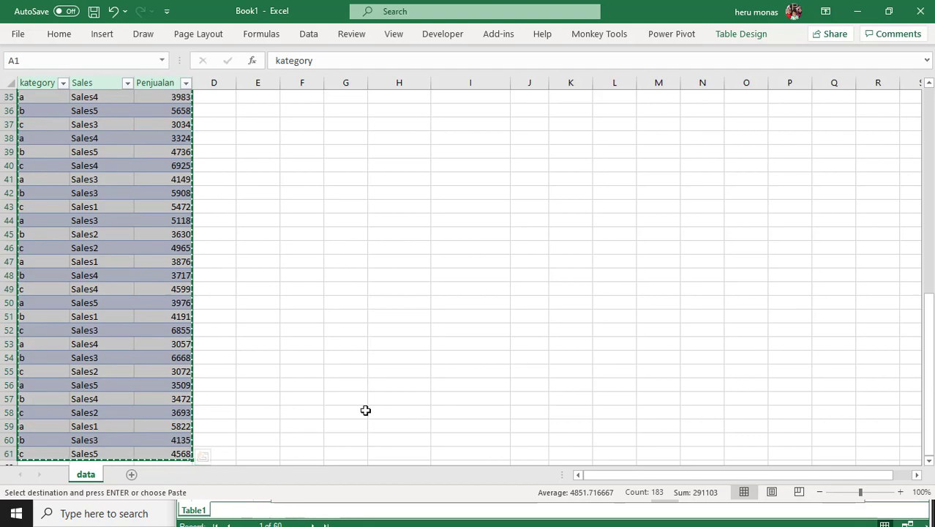
pyautogui.hotkey('ctrl', 'n')
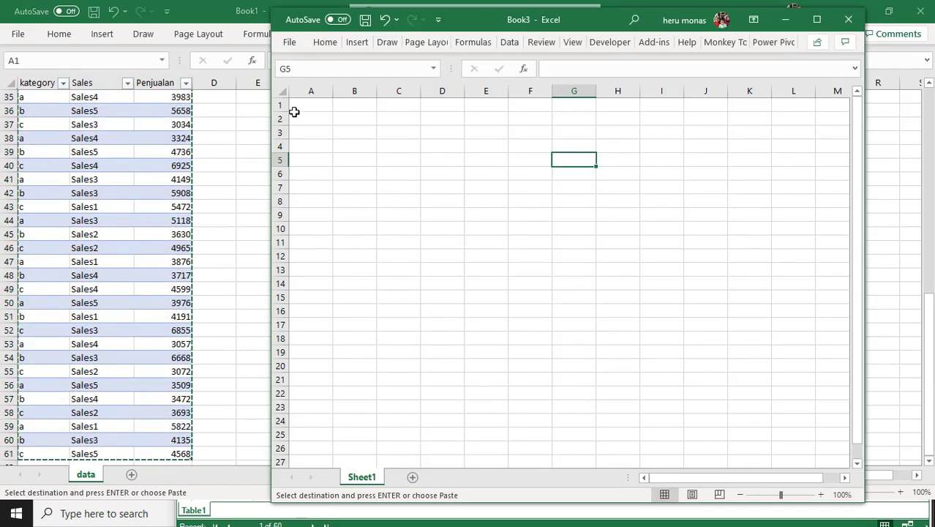
pyautogui.click(300, 109)
pyautogui.rightClick(300, 109)
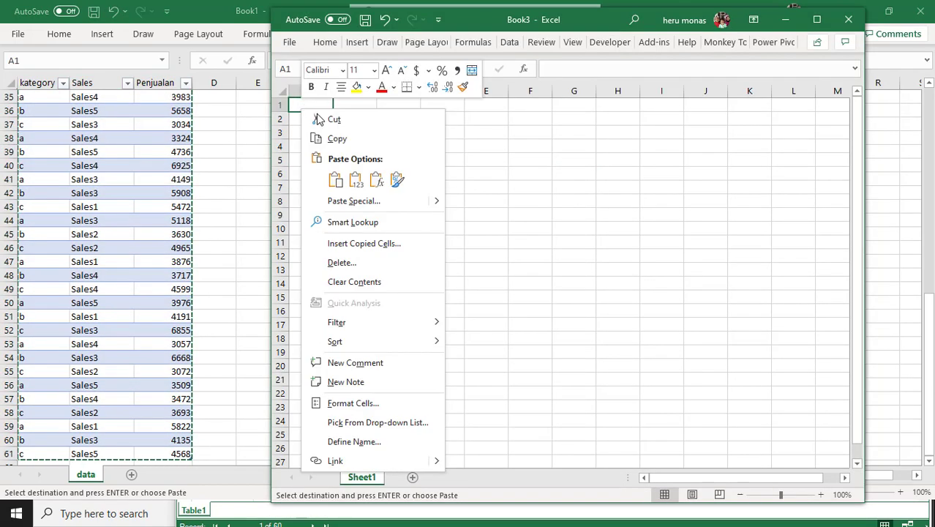
pyautogui.click(351, 178)
# - Close the source workbook Book1 without saving and discard the copied clipboard data
pyautogui.click(246, 191)
pyautogui.click(301, 124)
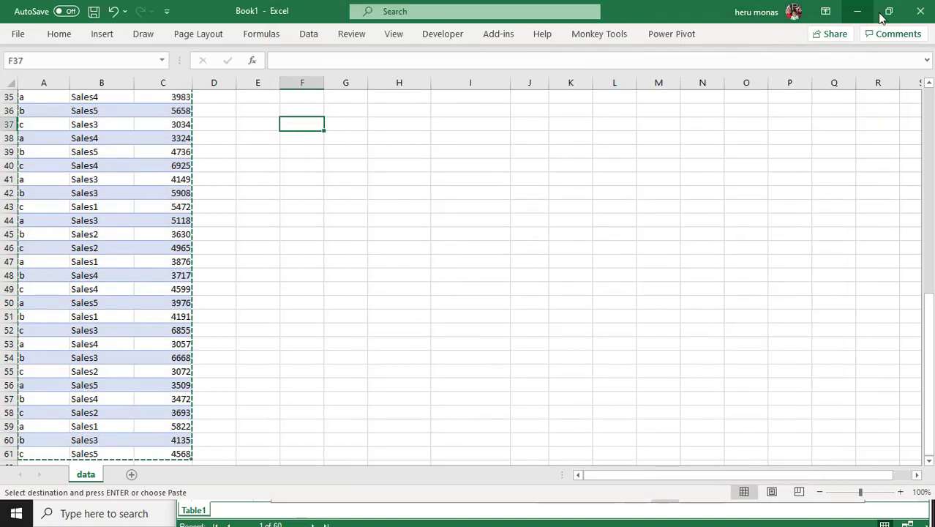
pyautogui.click(916, 12)
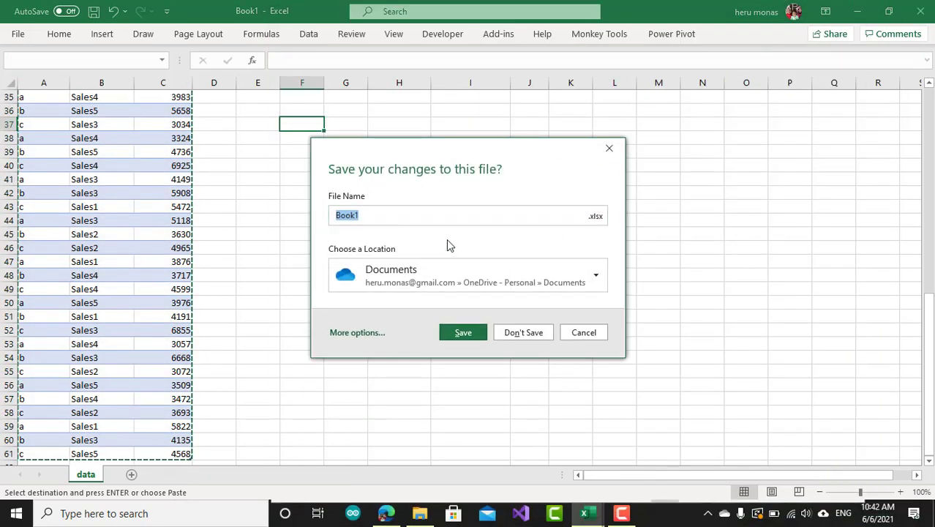
pyautogui.click(533, 330)
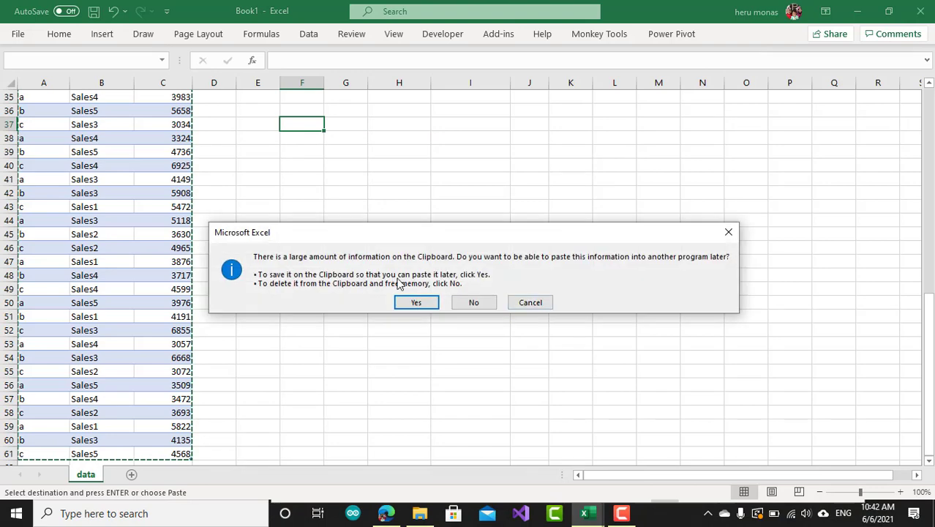
pyautogui.click(474, 303)
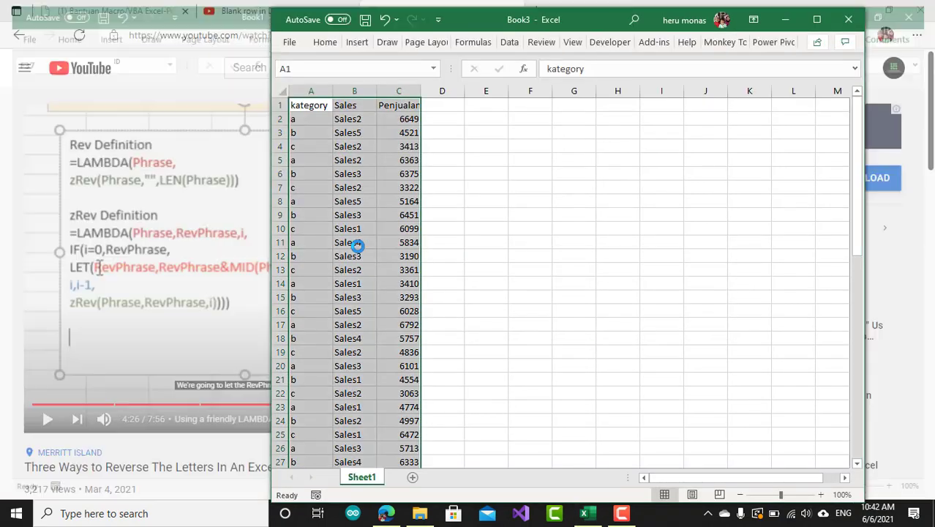
# - Maximize the new workbook and format A1:C61 as an orange medium-style table with headers
pyautogui.click(816, 19)
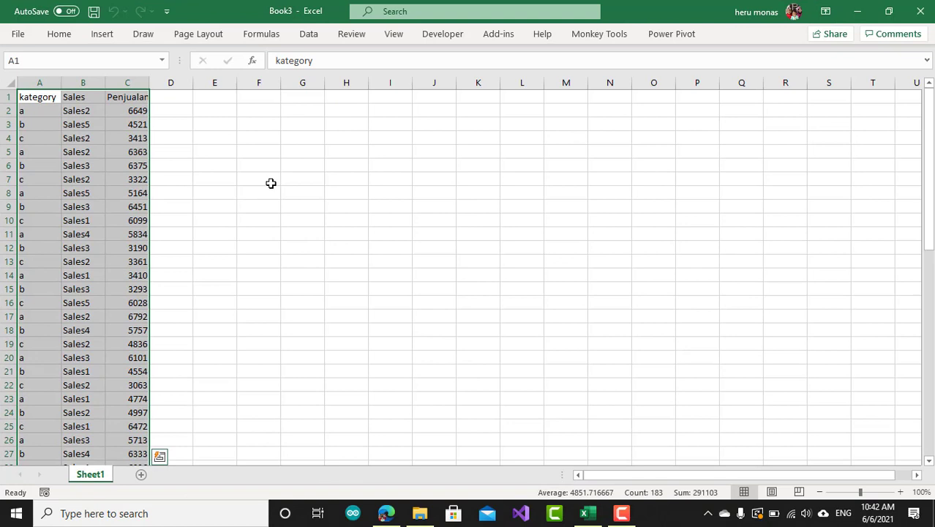
pyautogui.press('Escape')
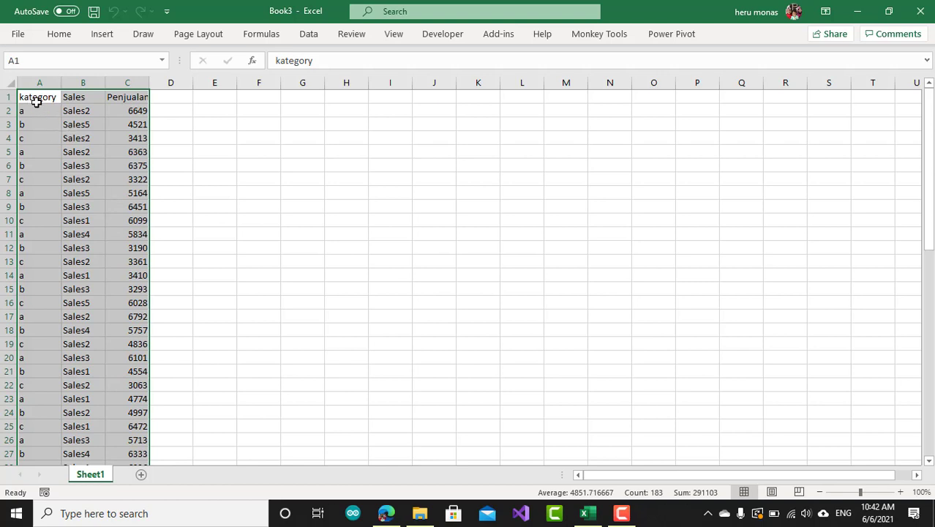
pyautogui.click(59, 34)
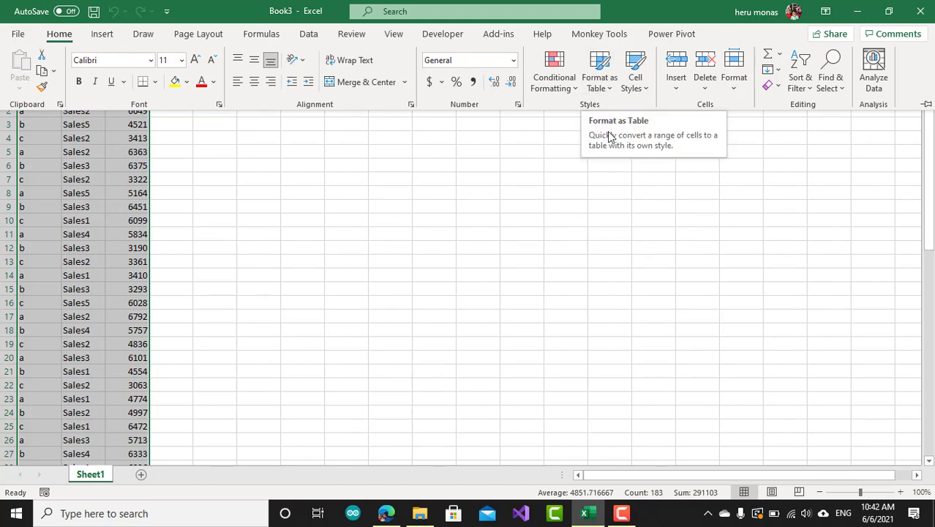
pyautogui.click(607, 85)
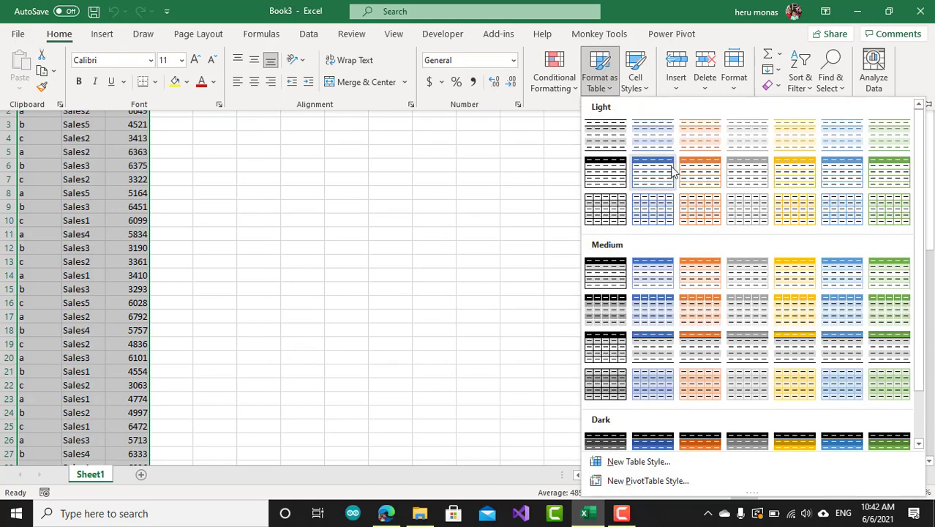
pyautogui.click(708, 319)
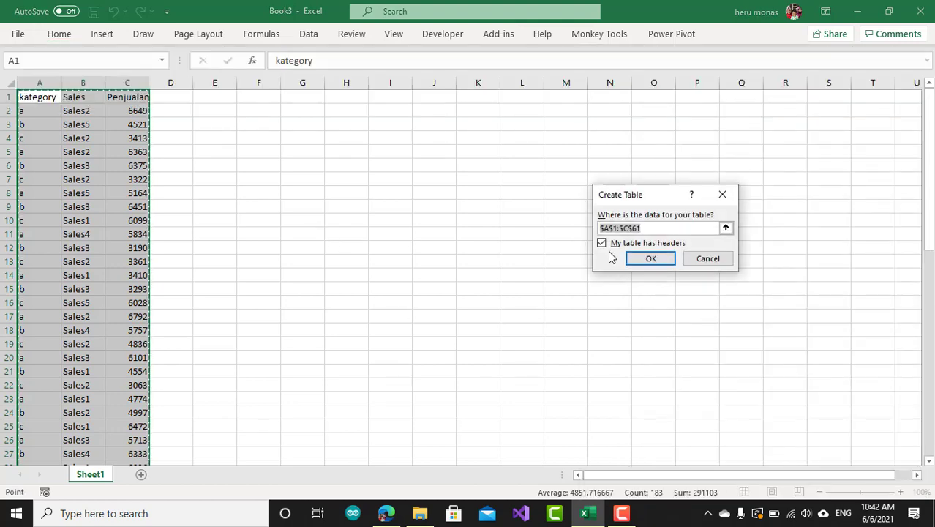
pyautogui.click(651, 260)
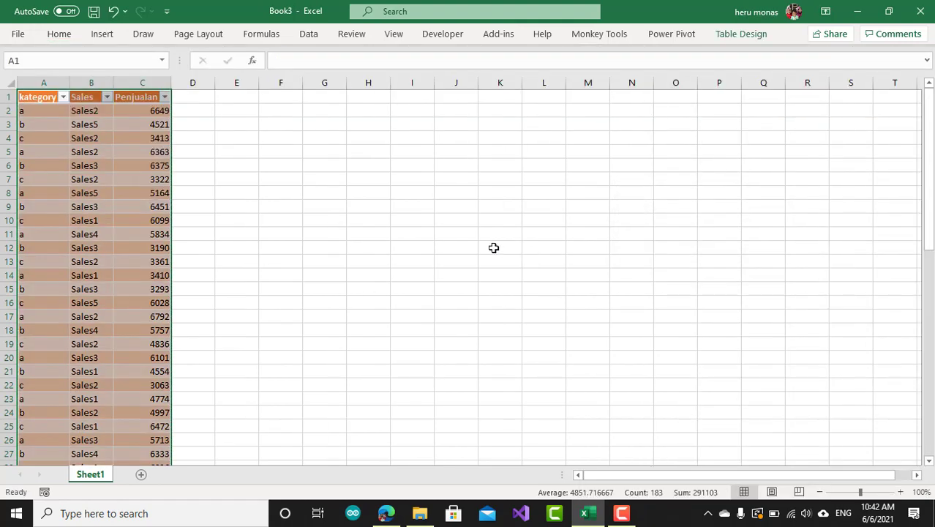
pyautogui.click(393, 218)
pyautogui.click(322, 191)
# - Rename the sales data table as Tb
pyautogui.click(159, 205)
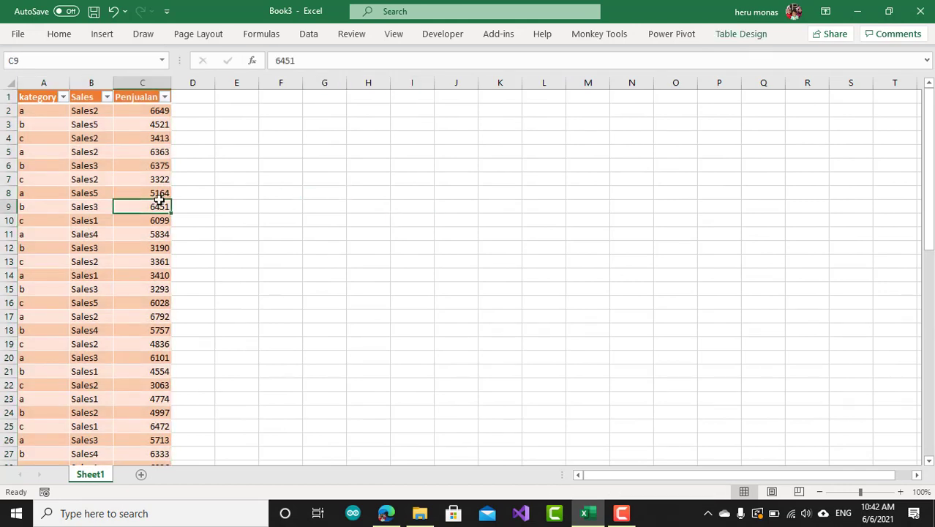
pyautogui.click(740, 35)
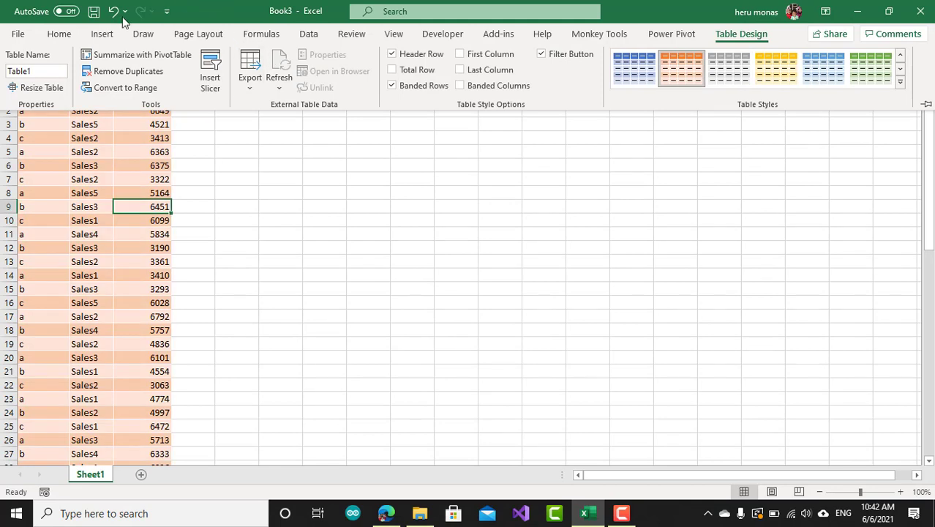
pyautogui.click(44, 70)
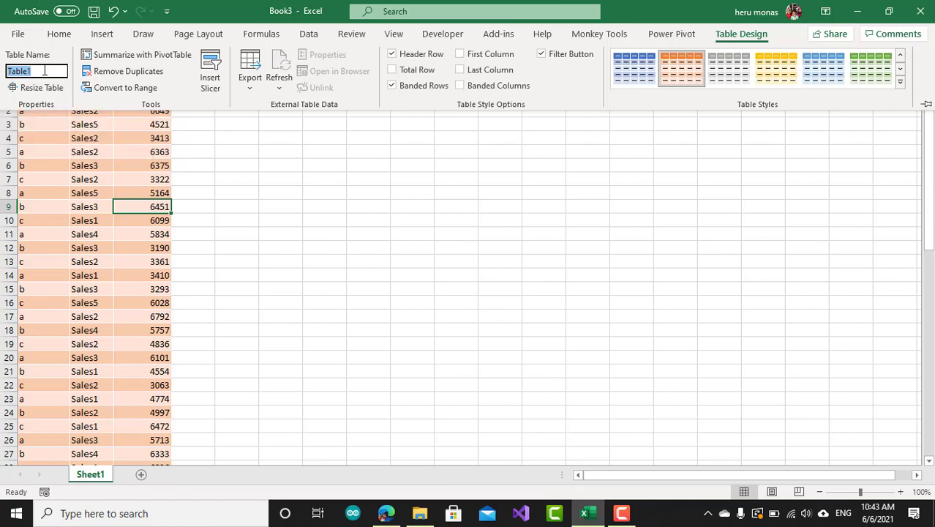
pyautogui.write('Tb')
pyautogui.press('Return')
pyautogui.click(161, 152)
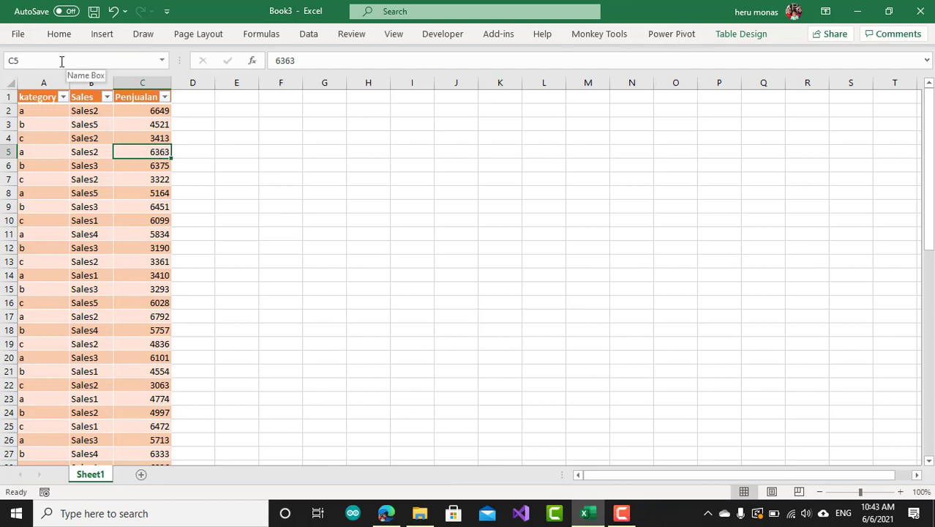
pyautogui.click(451, 45)
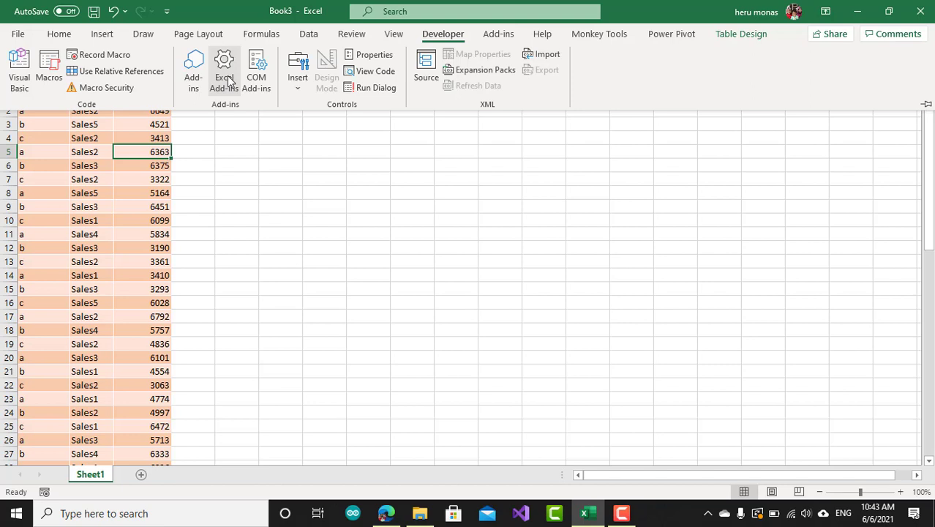
pyautogui.click(225, 79)
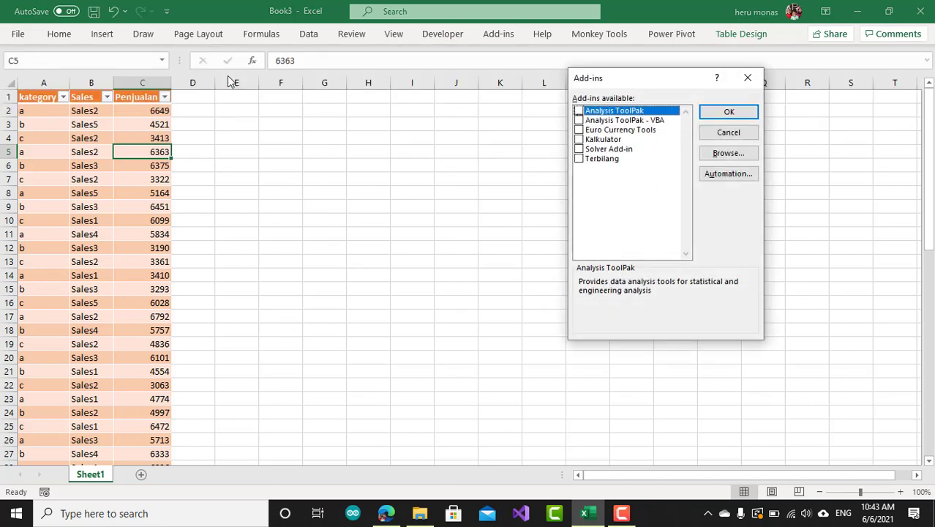
pyautogui.click(747, 78)
# - Check that the Microsoft Power Pivot for Excel COM add-in is enabled and display the Power Pivot commands
pyautogui.click(447, 36)
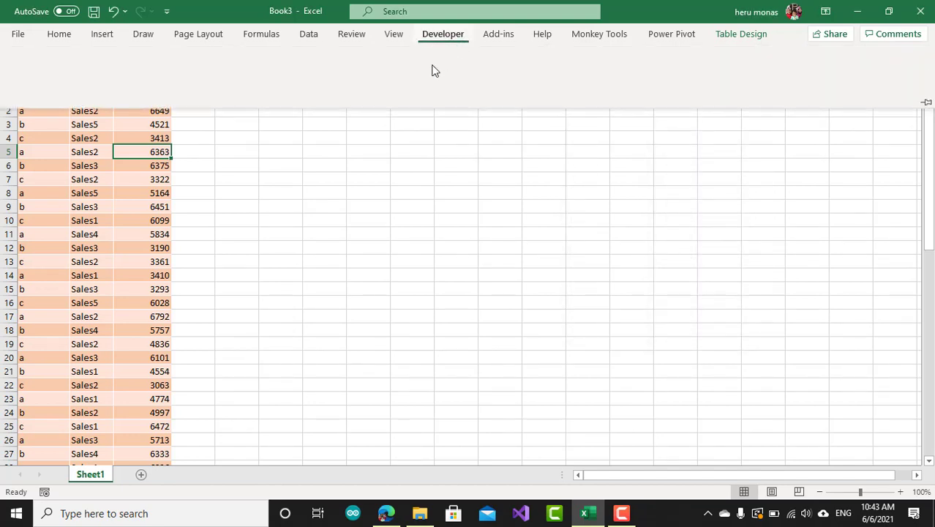
pyautogui.click(260, 81)
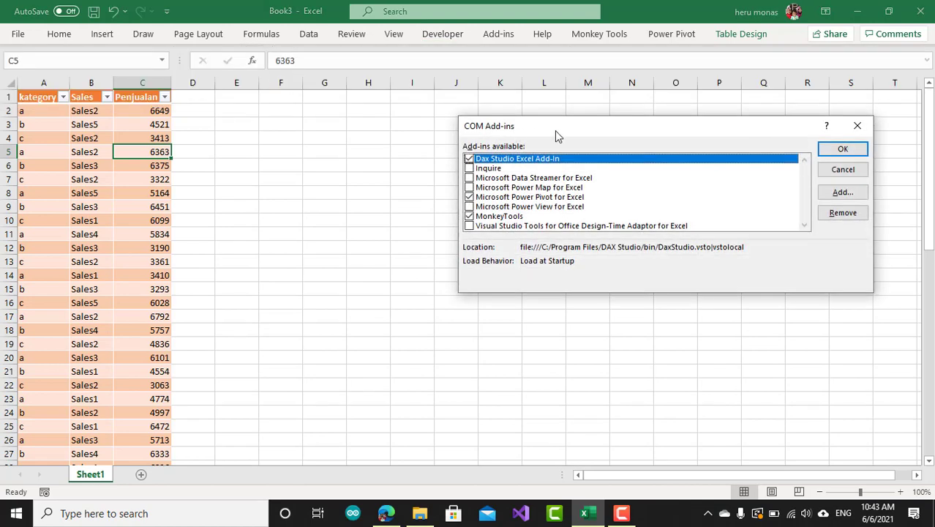
pyautogui.moveTo(554, 128); pyautogui.dragTo(374, 112)
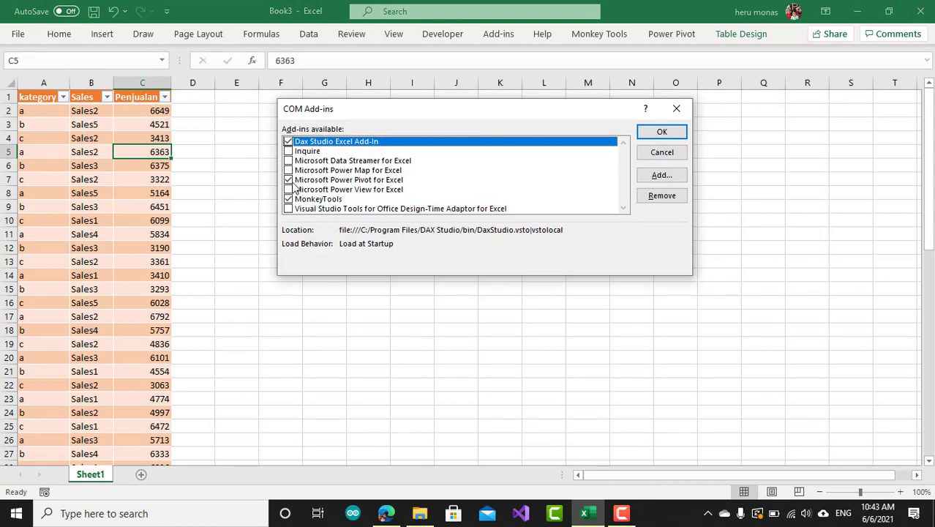
pyautogui.click(660, 133)
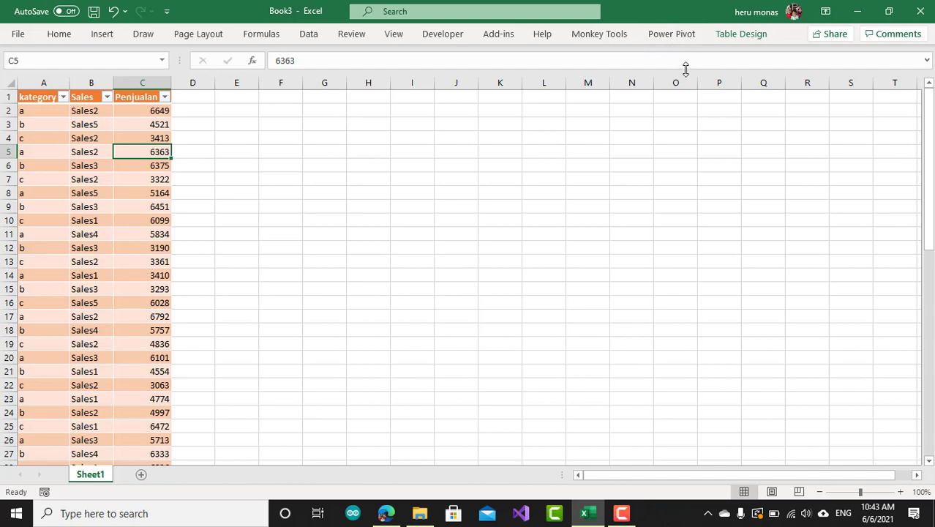
pyautogui.click(671, 35)
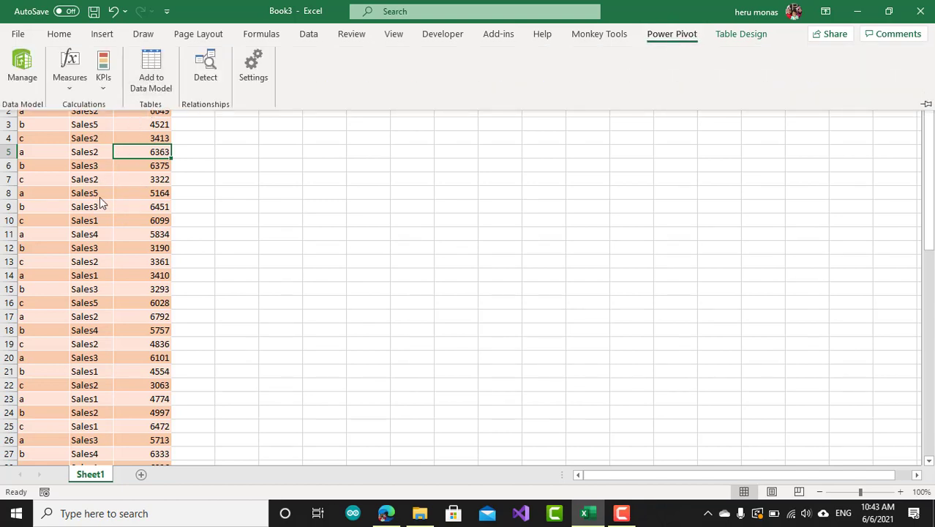
# - Add the sales table to the data model, and maximize the Power Pivot window with a taller calculation area
pyautogui.click(151, 67)
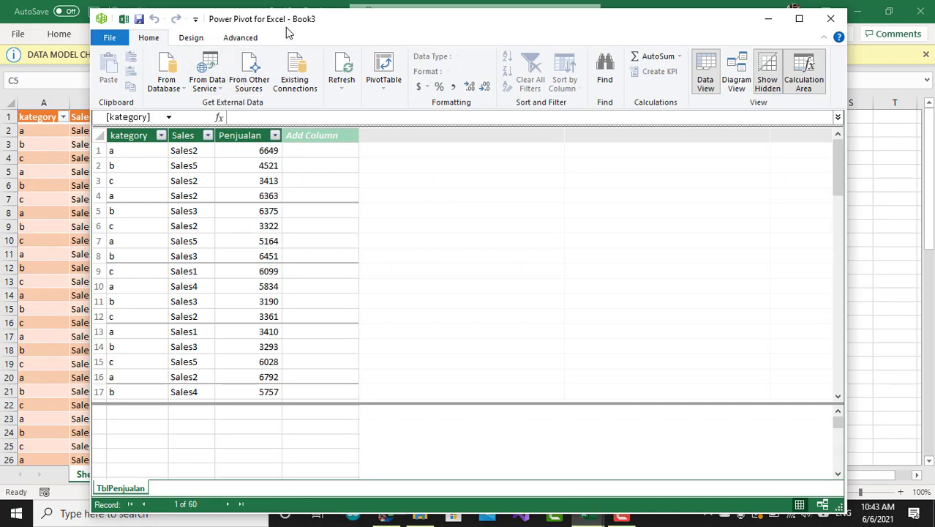
pyautogui.click(798, 18)
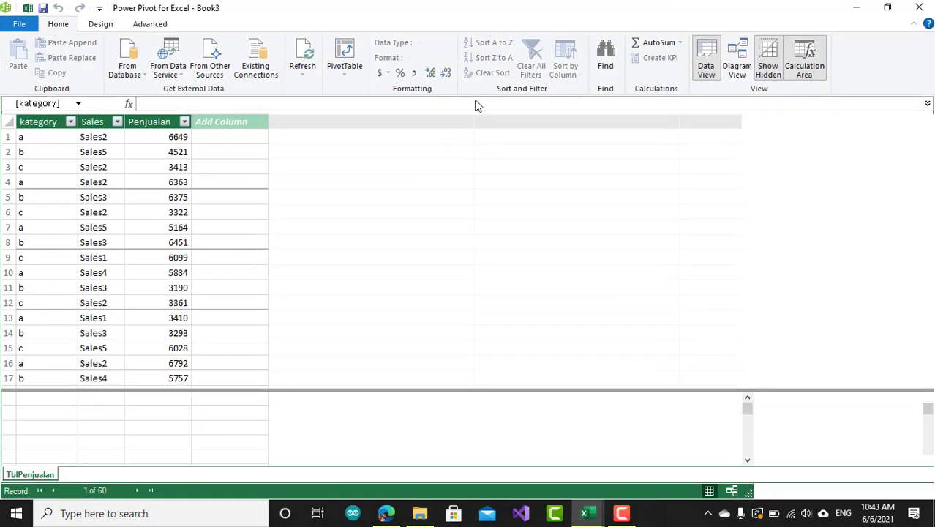
pyautogui.moveTo(315, 389); pyautogui.dragTo(315, 284)
pyautogui.click(205, 307)
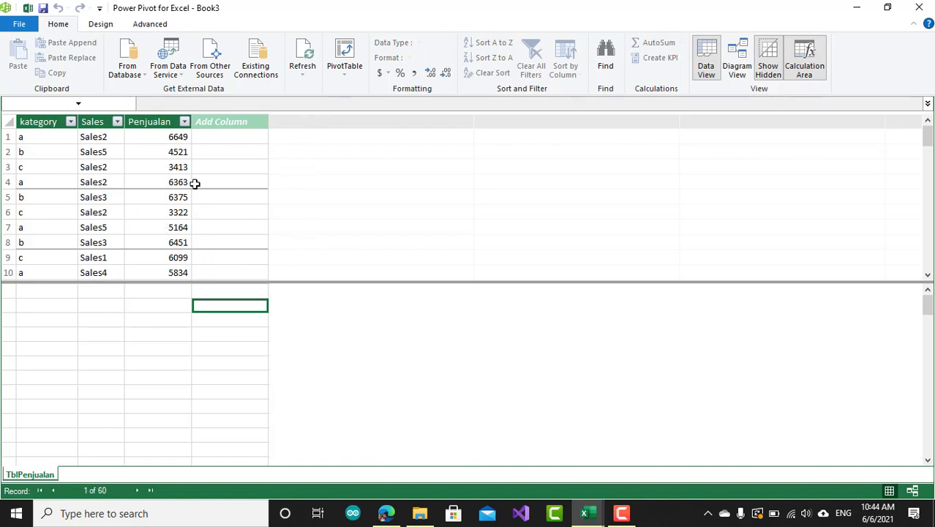
# - Create a PivotTable from the data model in the existing worksheet Sheet1 at cell H1
pyautogui.click(349, 74)
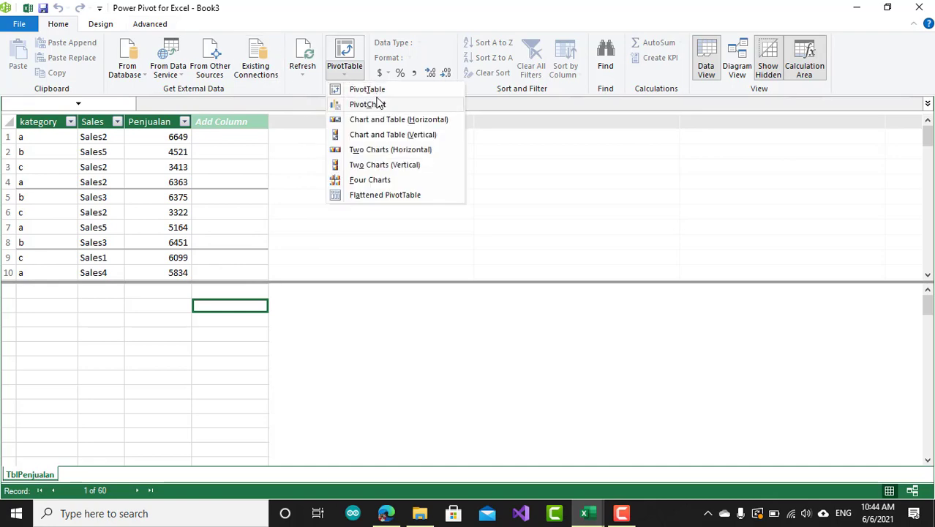
pyautogui.click(374, 89)
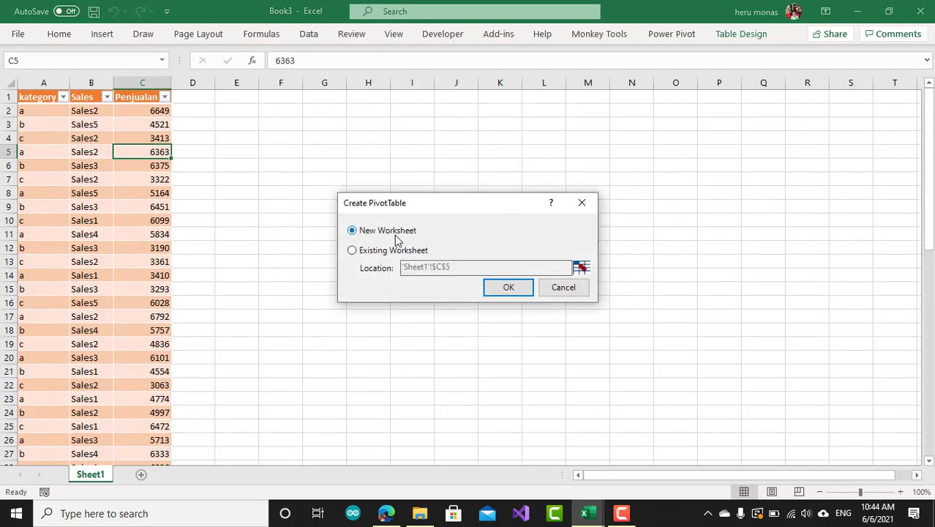
pyautogui.click(364, 250)
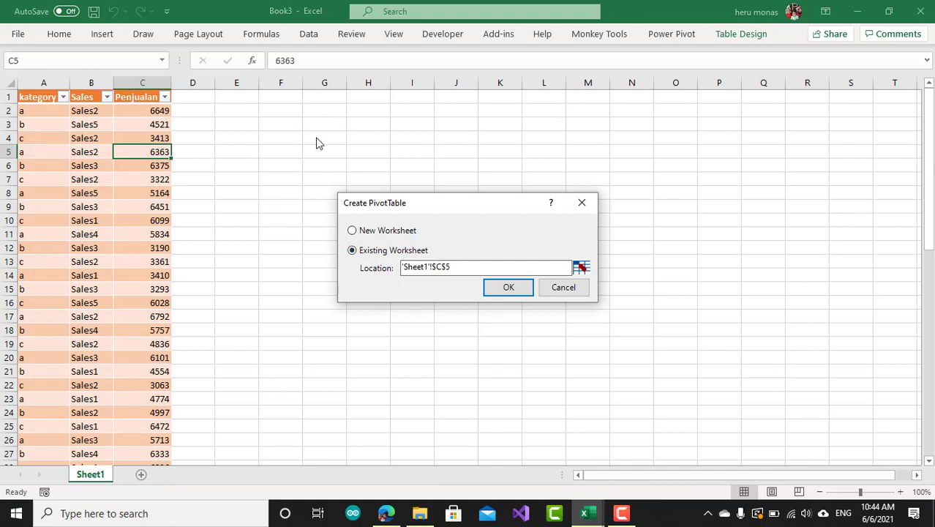
pyautogui.click(581, 267)
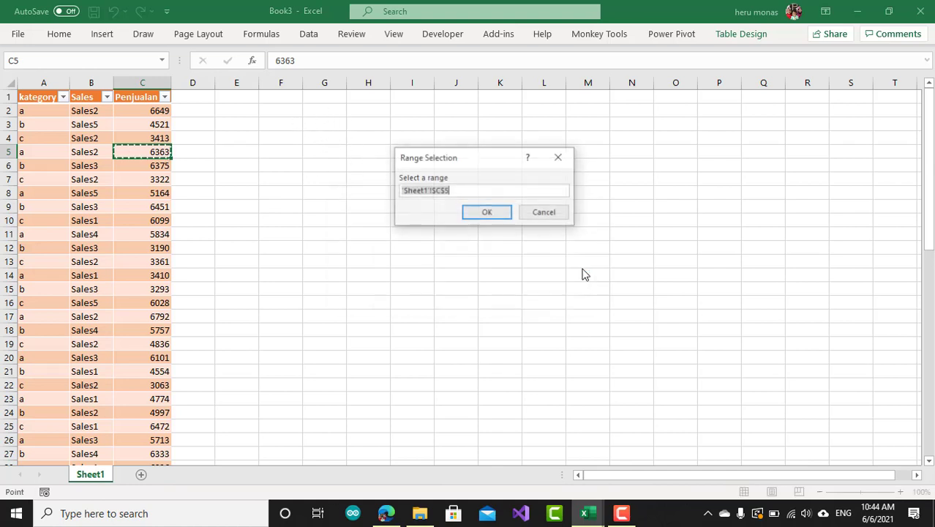
pyautogui.click(371, 100)
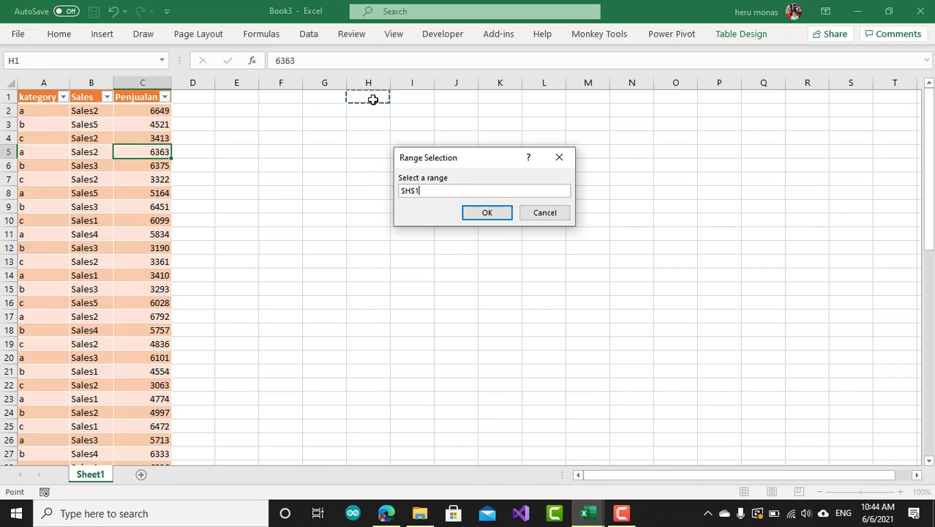
pyautogui.click(485, 213)
pyautogui.click(513, 288)
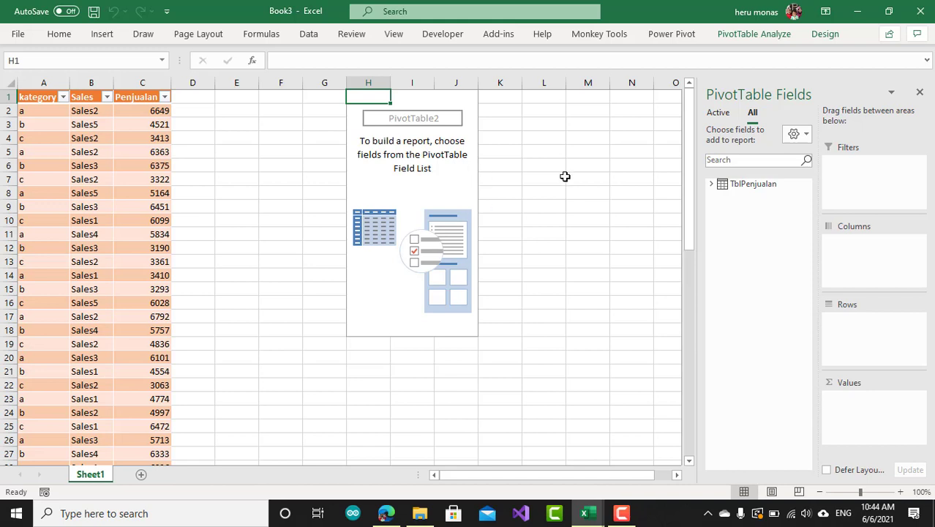
# - Place the TblPenjualan field Sales in the pivot table's rows and Penjualan in its values
pyautogui.click(711, 184)
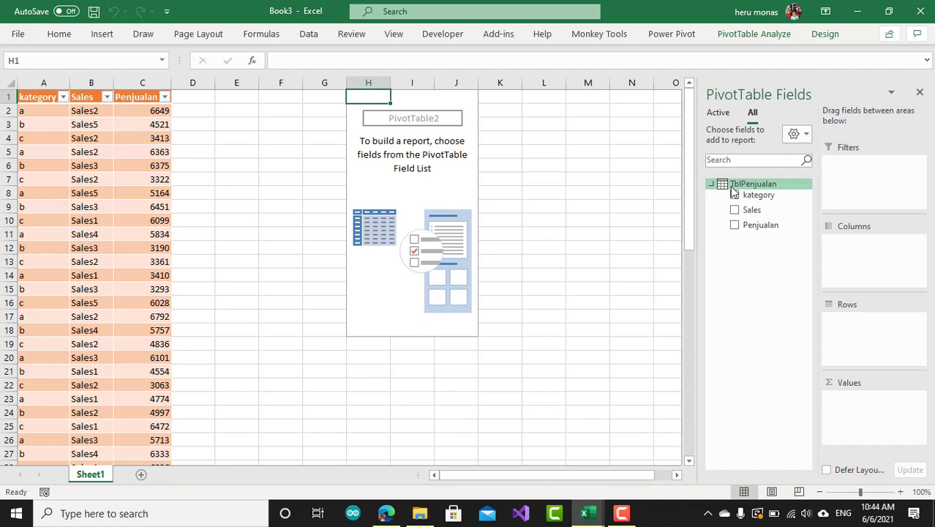
pyautogui.moveTo(760, 209); pyautogui.dragTo(851, 323)
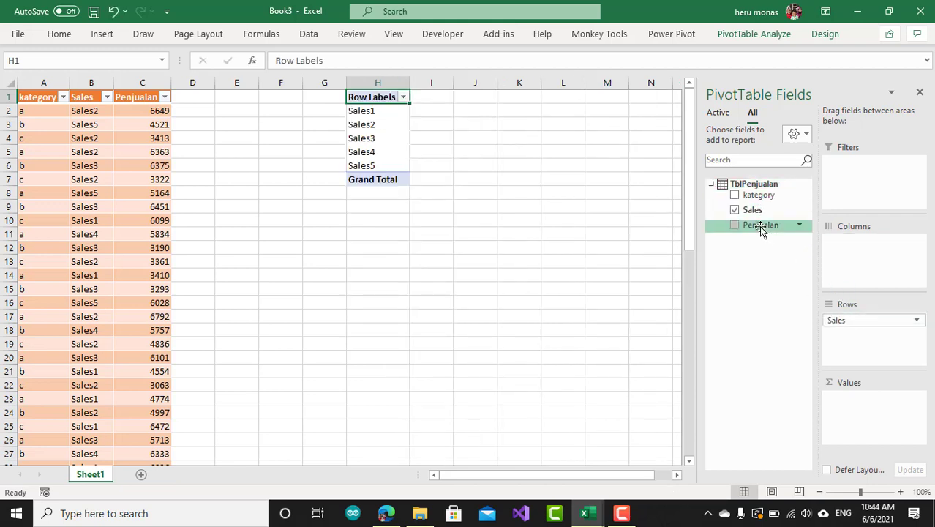
pyautogui.moveTo(761, 226); pyautogui.dragTo(876, 412)
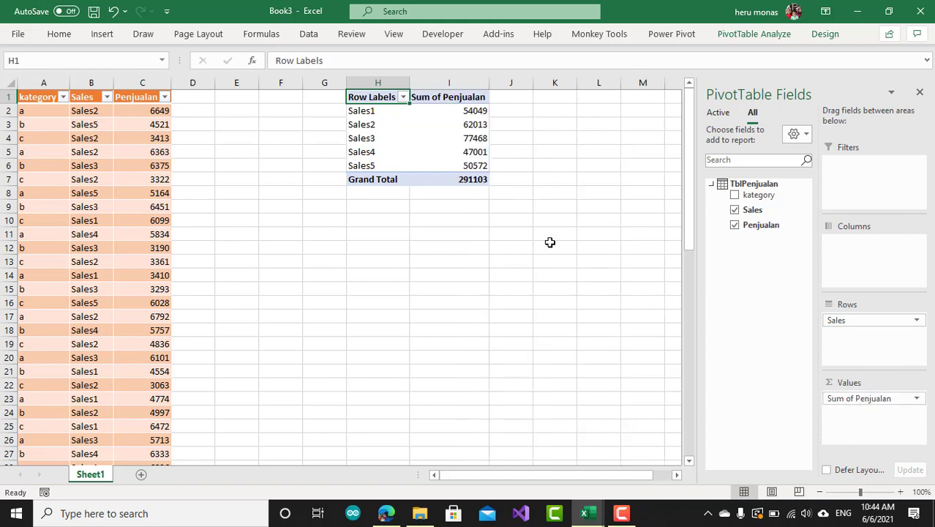
# - Format the Sum of Penjualan value field as Number with the 1000 separator and 0 decimal places
pyautogui.doubleClick(448, 97)
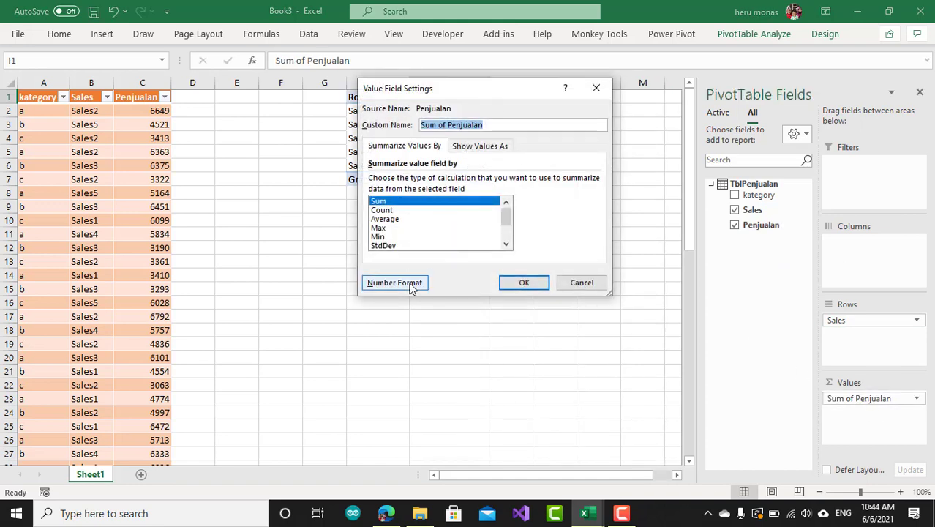
pyautogui.click(411, 284)
pyautogui.click(331, 95)
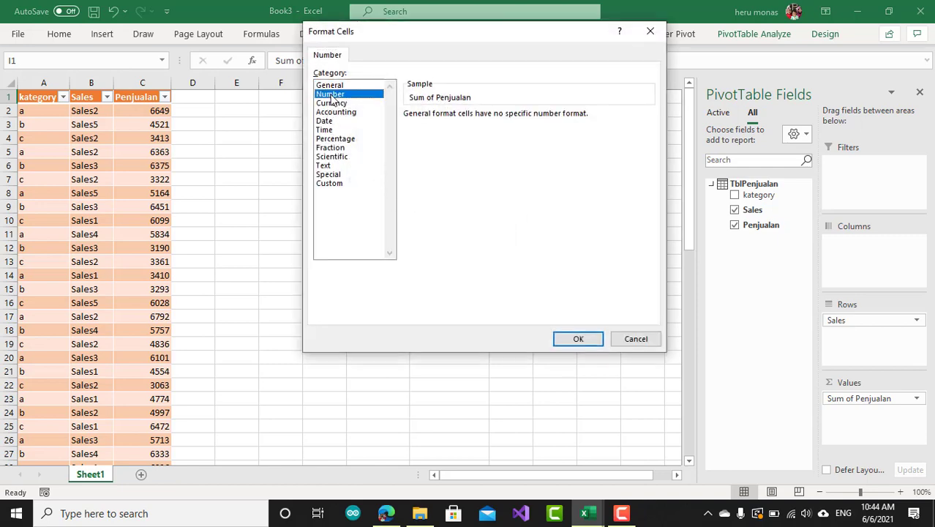
pyautogui.click(407, 132)
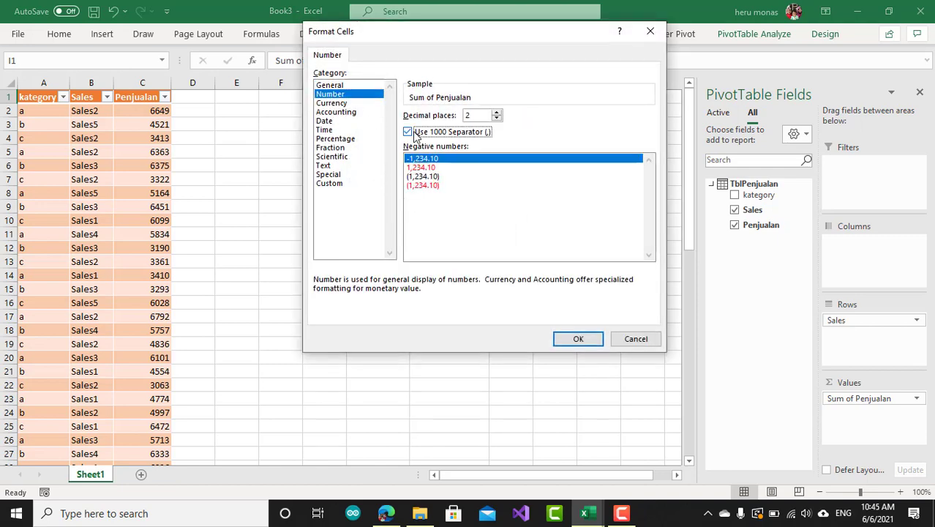
pyautogui.click(497, 119)
pyautogui.click(497, 119)
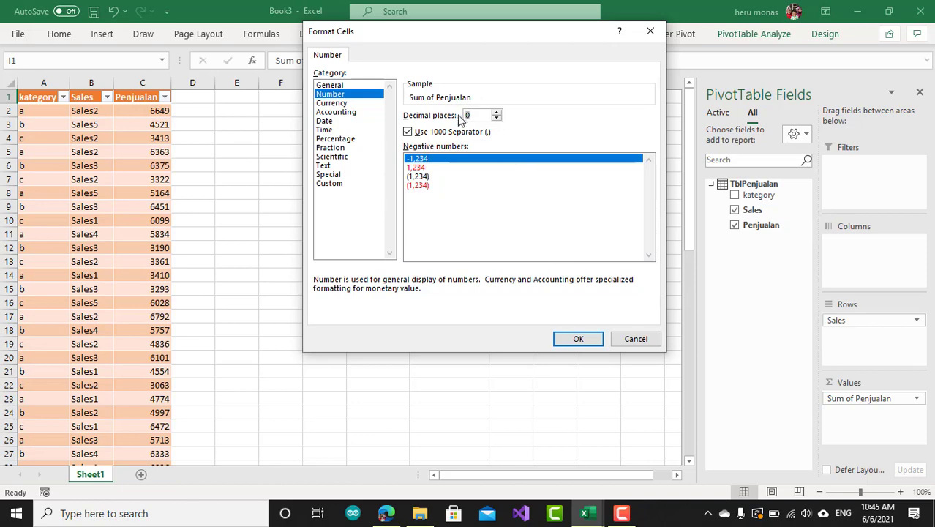
pyautogui.click(575, 340)
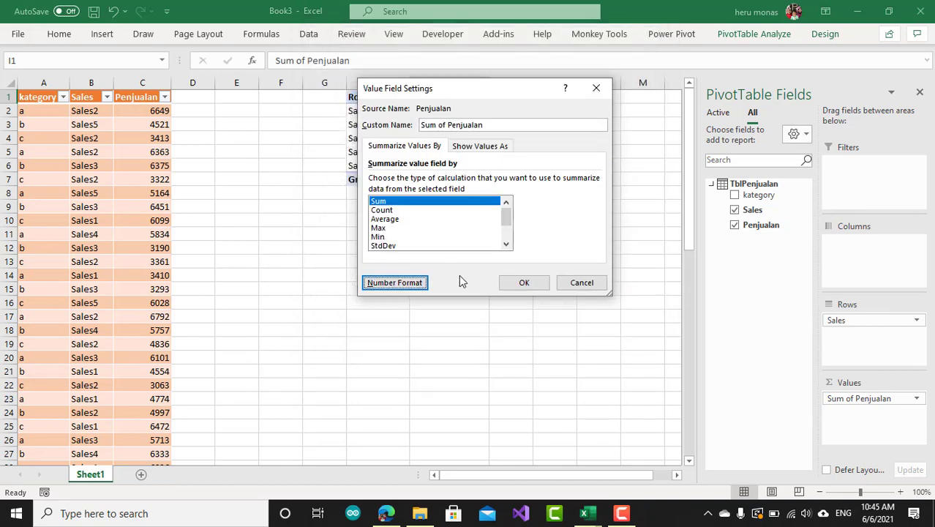
pyautogui.click(519, 283)
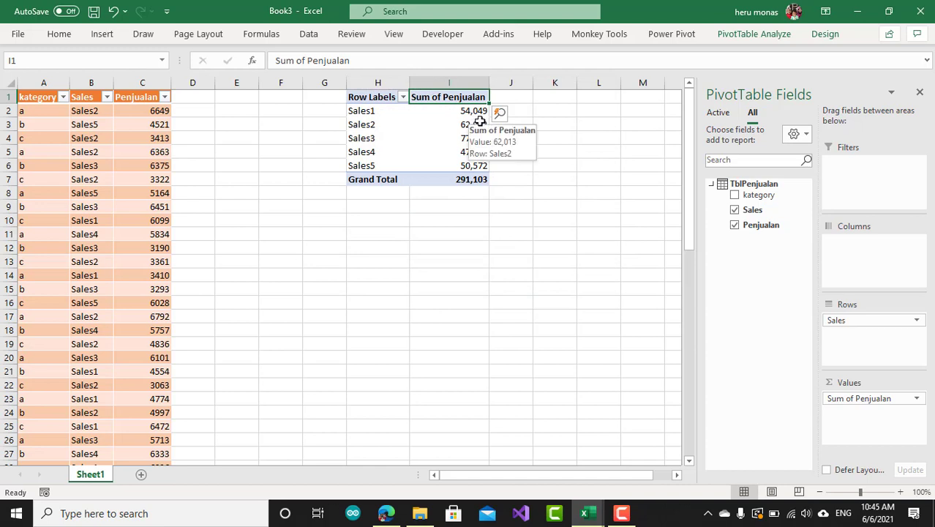
# - Rename the pivot table's value field as Penjualan
pyautogui.doubleClick(443, 98)
pyautogui.click(446, 125)
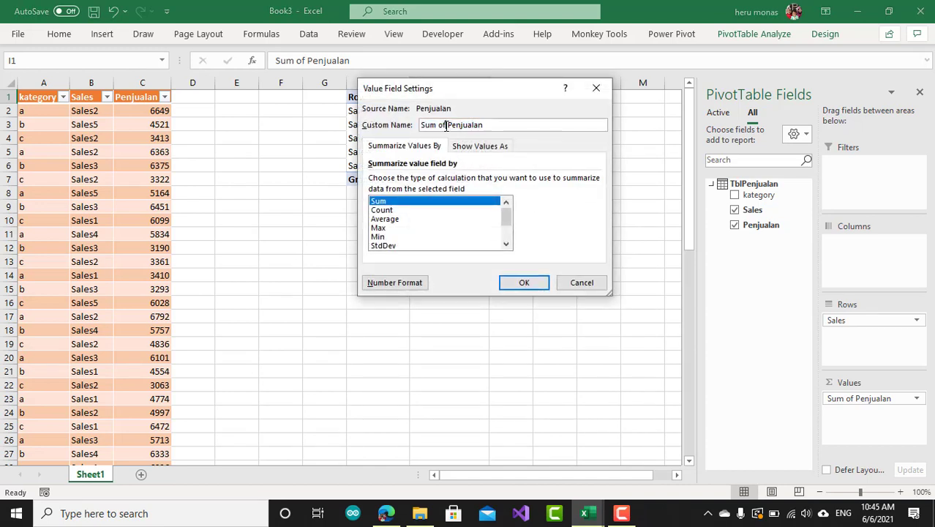
pyautogui.moveTo(447, 125); pyautogui.dragTo(387, 130)
pyautogui.press('BackSpace')
pyautogui.press('Return')
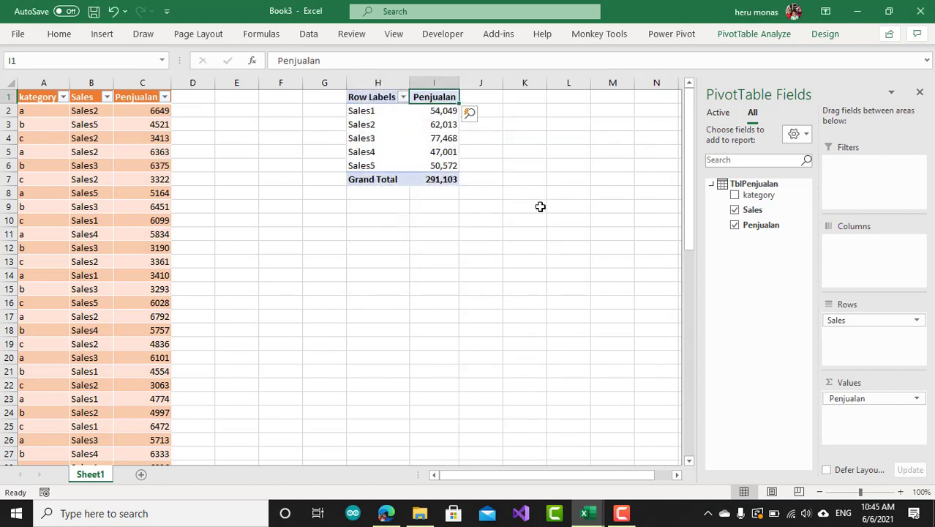
# - Change the pivot table's Row Labels header in H1 to Sales
pyautogui.click(381, 98)
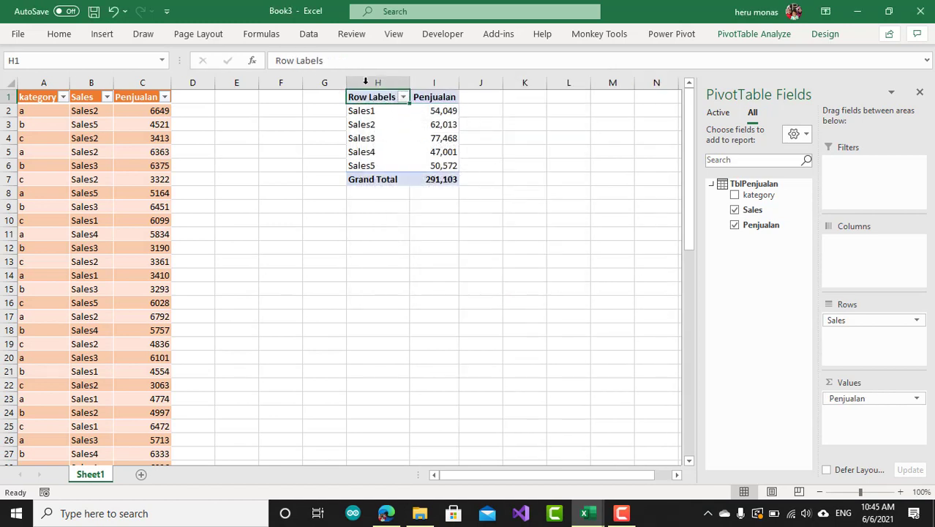
pyautogui.moveTo(336, 62); pyautogui.dragTo(263, 62)
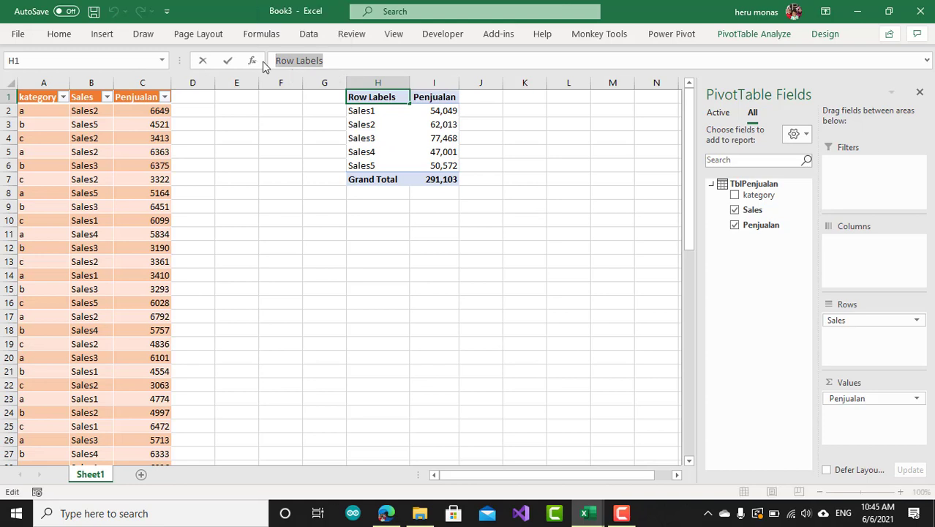
pyautogui.write('Sales')
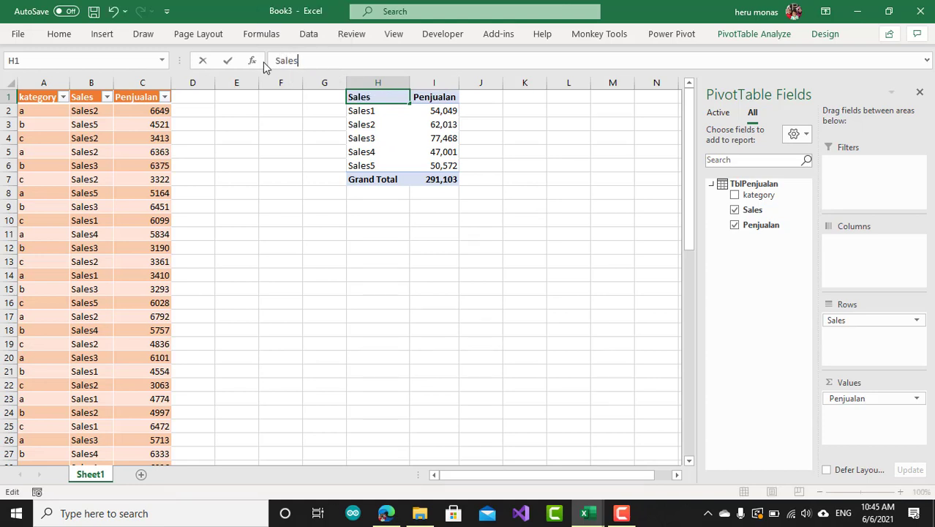
pyautogui.click(466, 207)
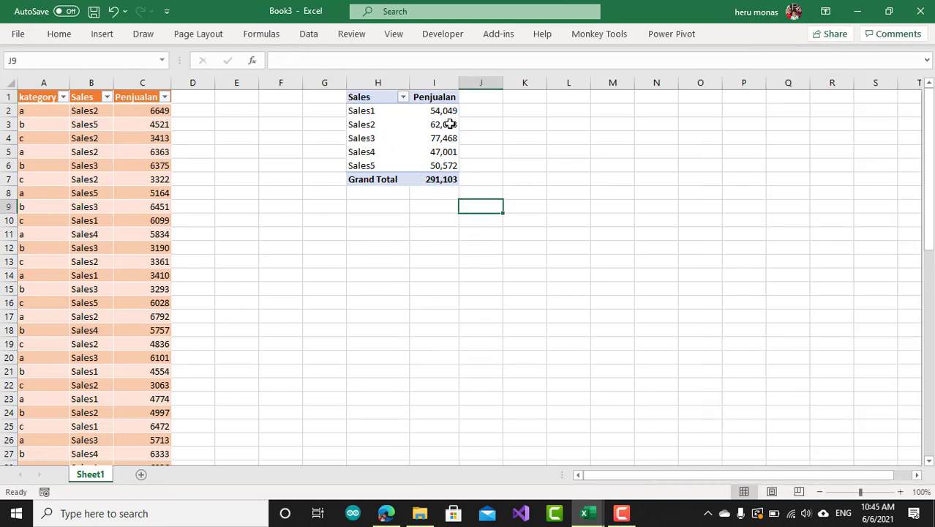
# - Turn off the pivot table's grand totals
pyautogui.click(432, 141)
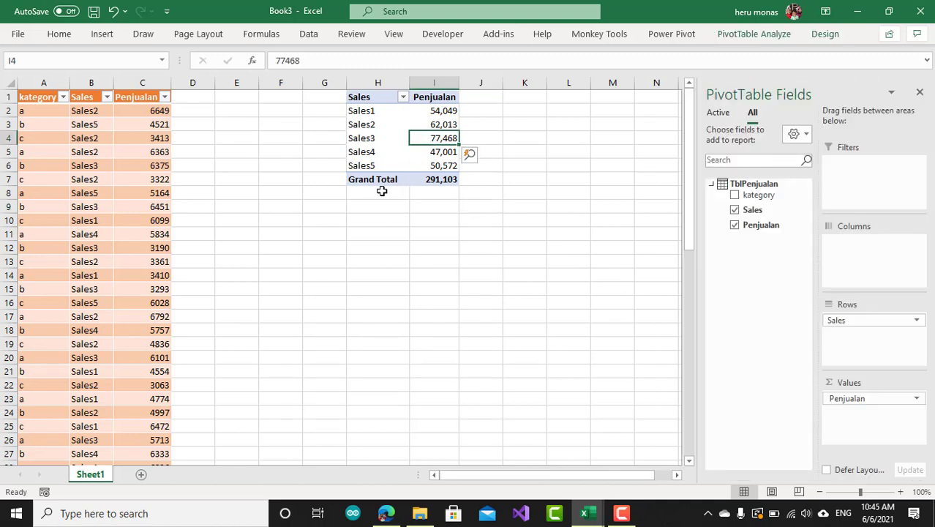
pyautogui.click(786, 36)
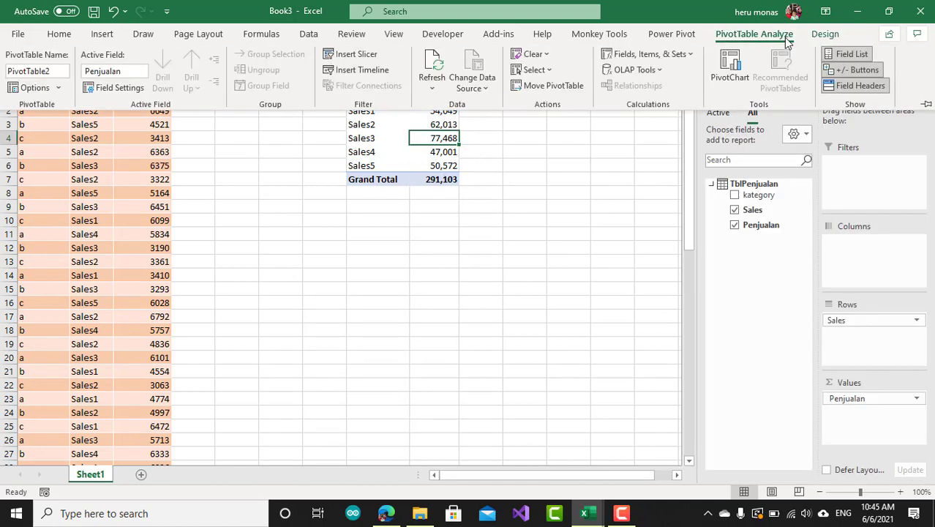
pyautogui.click(825, 33)
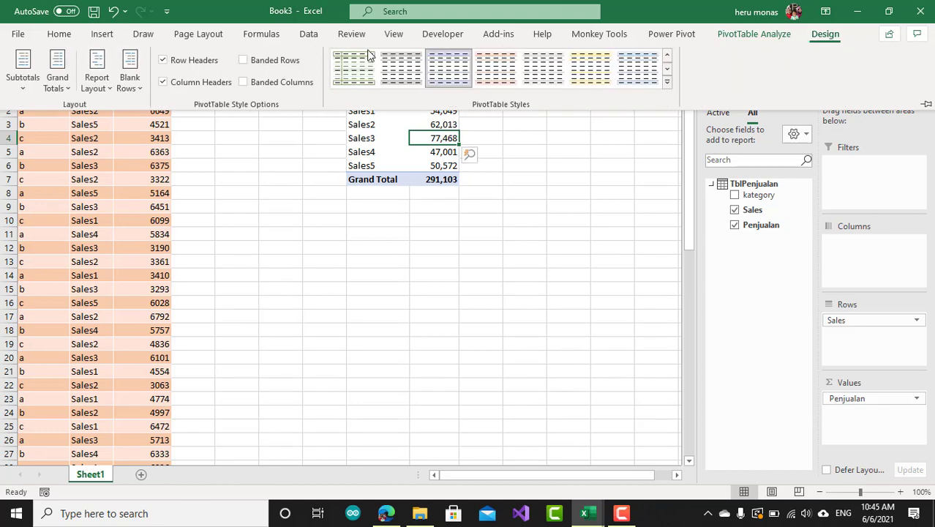
pyautogui.click(58, 82)
pyautogui.click(103, 114)
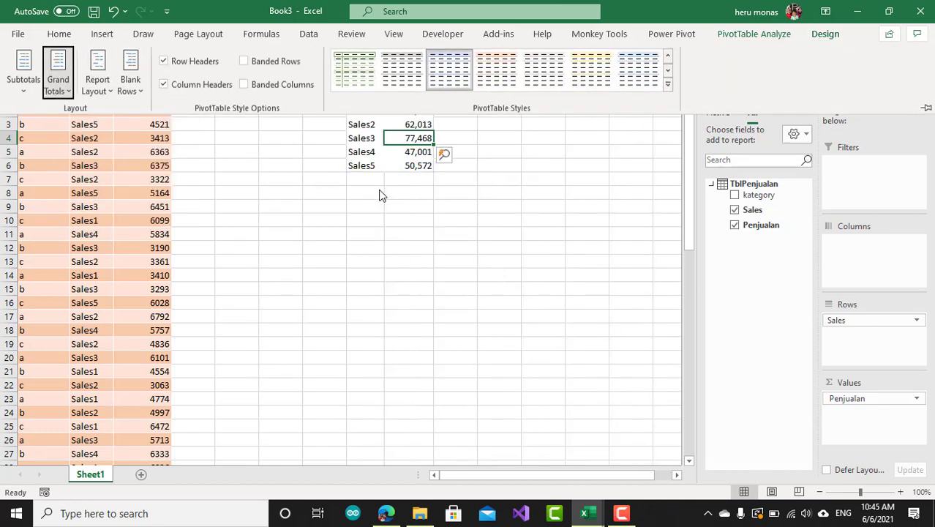
pyautogui.click(407, 194)
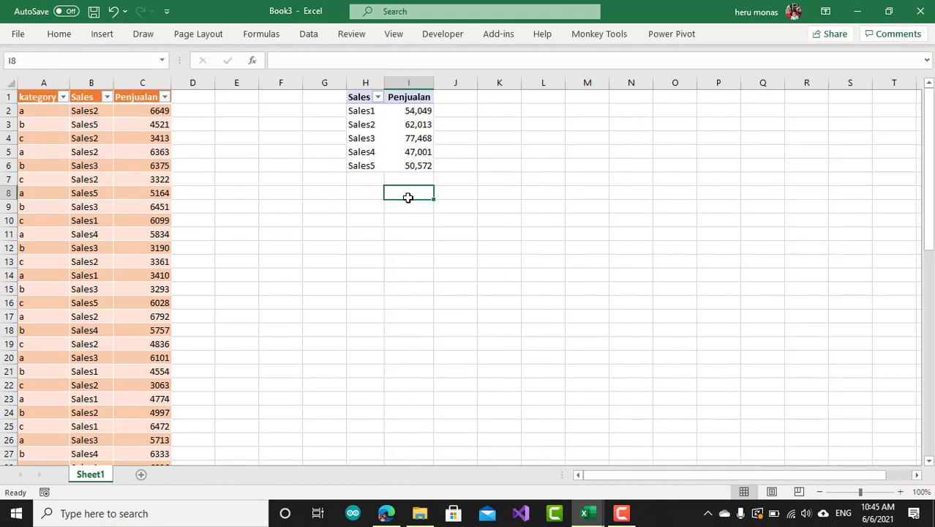
# - Open the workbook's data model in Power Pivot and select an empty calculation area cell below the kategory column
pyautogui.click(412, 152)
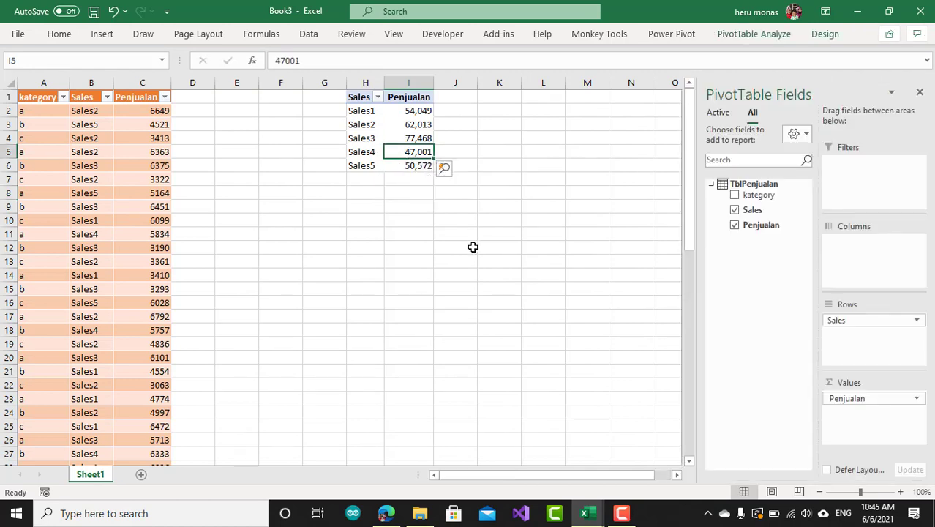
pyautogui.click(673, 34)
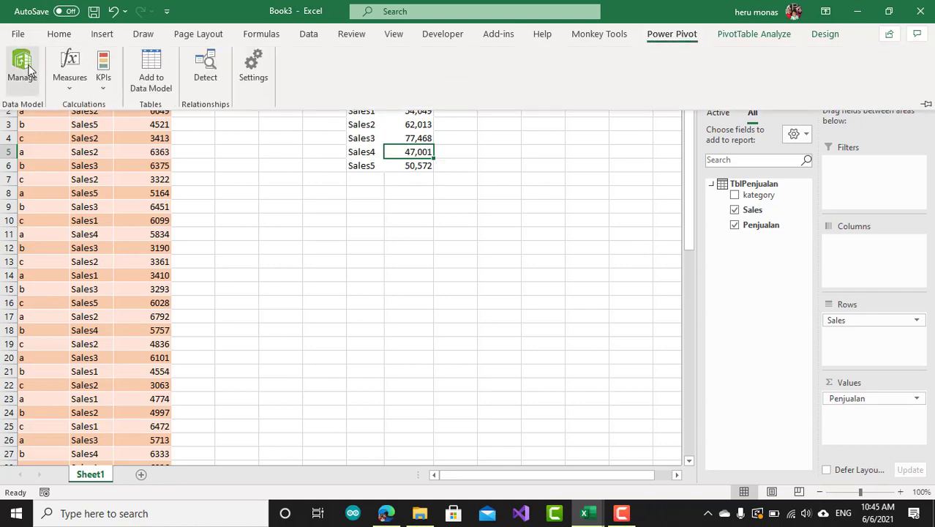
pyautogui.click(29, 71)
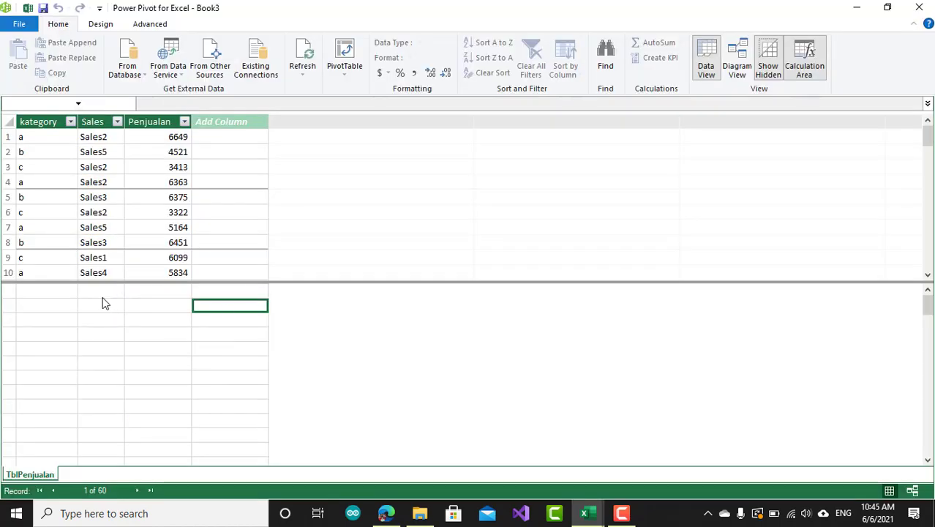
pyautogui.click(133, 311)
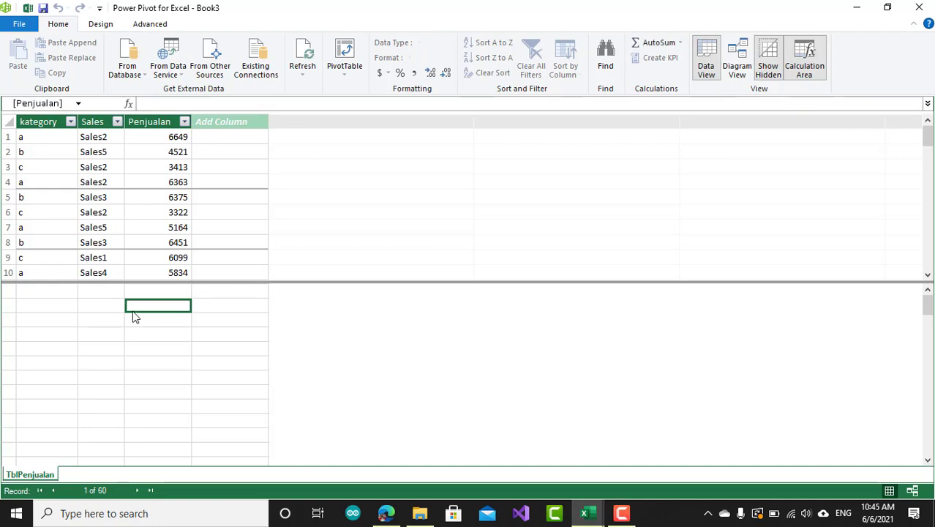
pyautogui.click(62, 308)
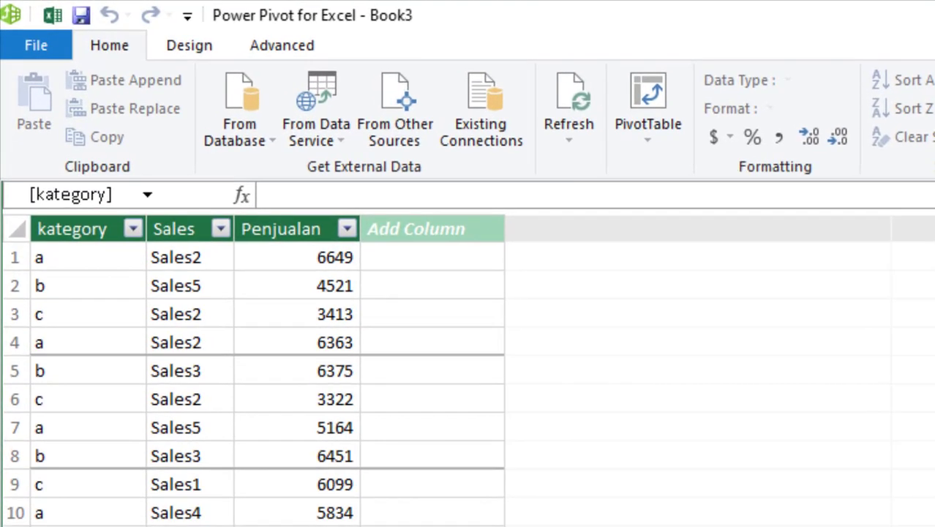
# - Start a measure named Ranking Sales in the selected cell with the formula beginning "Ranking Sales := RANKX("
pyautogui.click(292, 194)
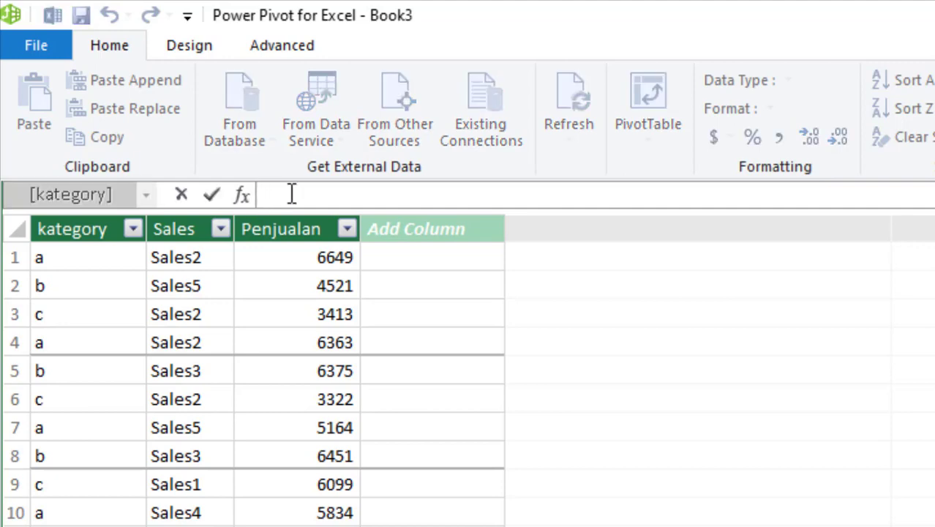
pyautogui.write('Ranking Sales ')
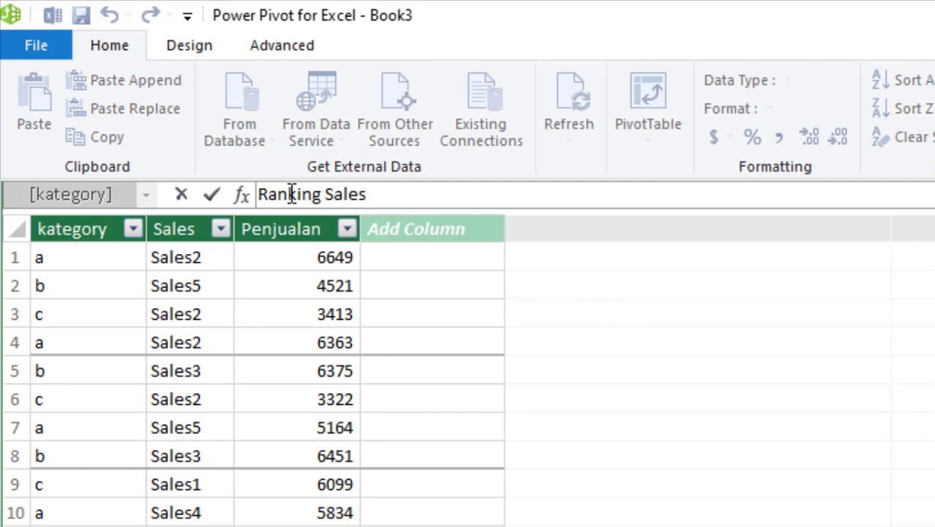
pyautogui.write(':= R')
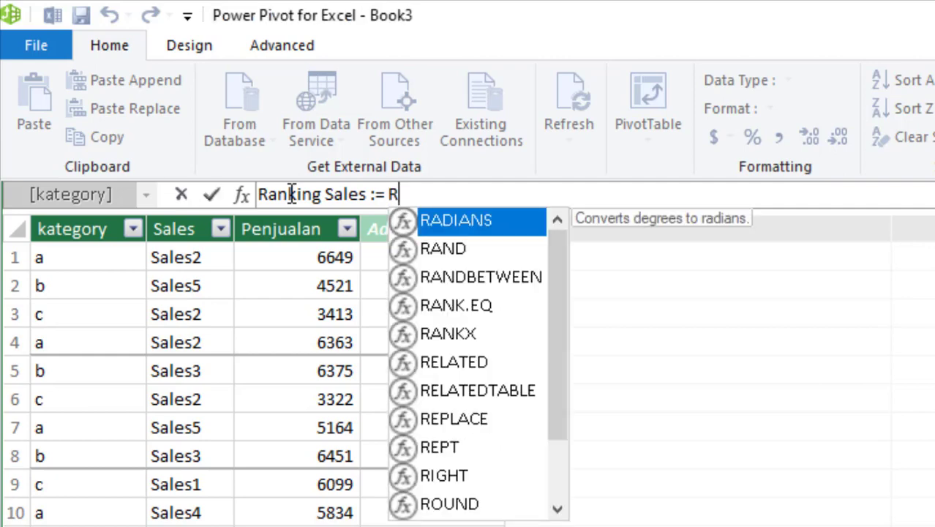
pyautogui.write('ank')
pyautogui.press('Down')
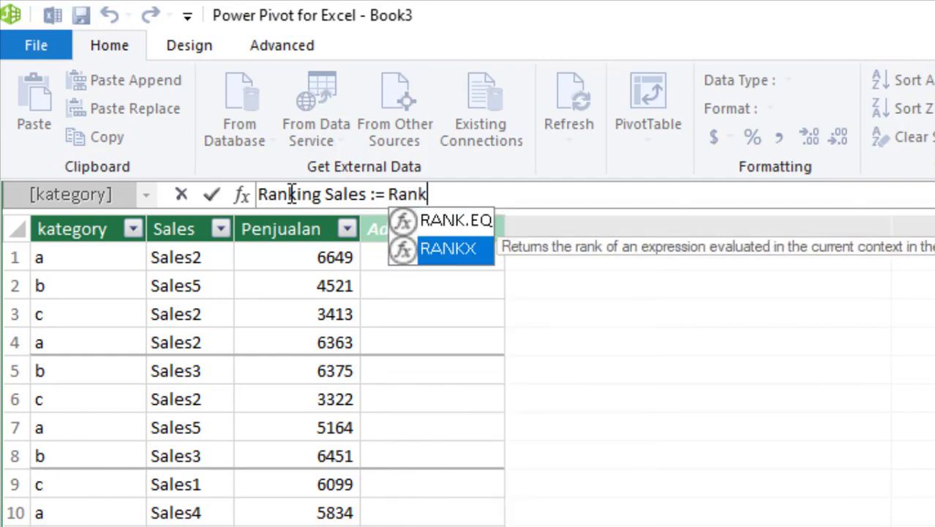
pyautogui.press('Tab')
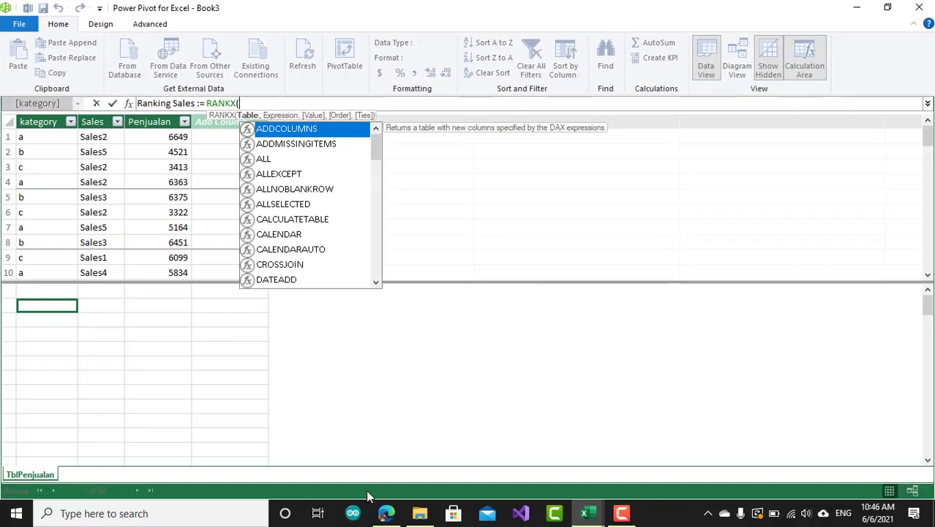
# - Switch to Microsoft Edge, search the web for DAX RANKX in a new tab, and open the Microsoft Docs page on the function
pyautogui.moveTo(388, 517)
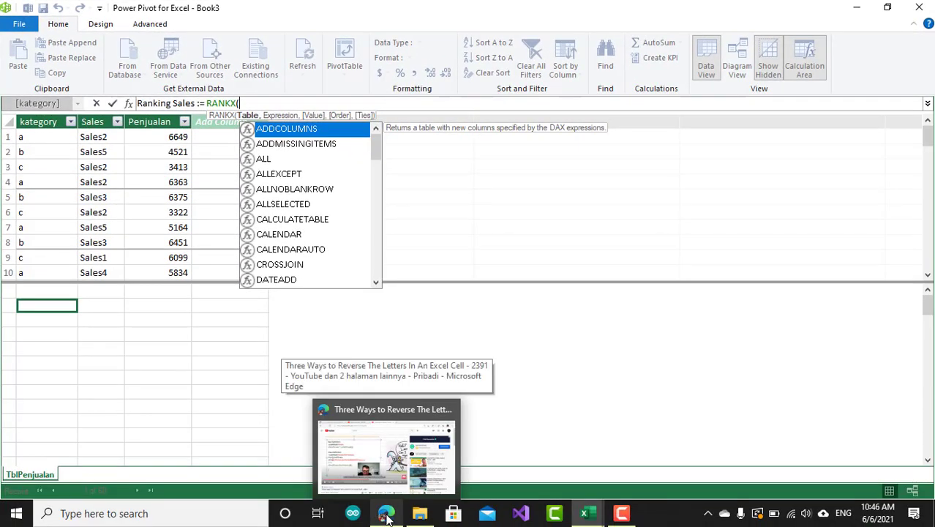
pyautogui.click(387, 448)
pyautogui.click(536, 12)
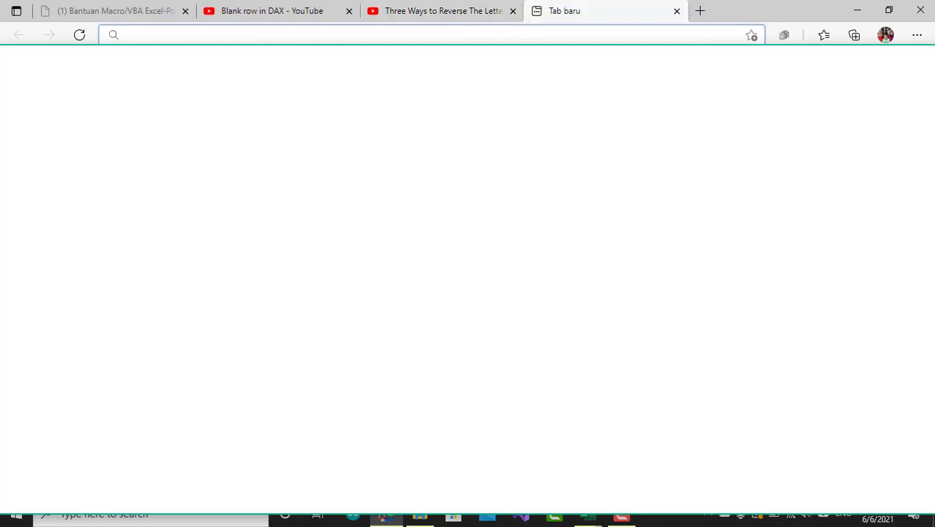
pyautogui.write('y')
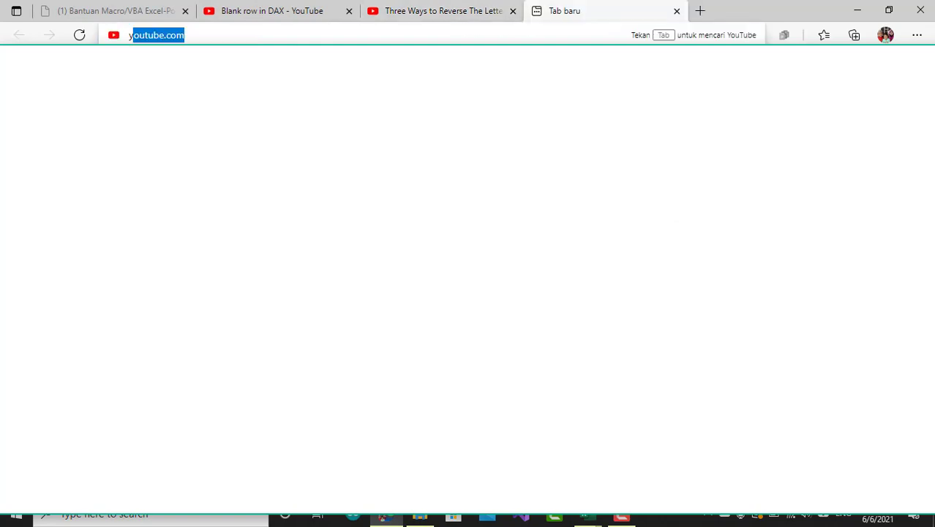
pyautogui.press('BackSpace')
pyautogui.press('BackSpace')
pyautogui.write('d')
pyautogui.press('BackSpace')
pyautogui.write('DAX ')
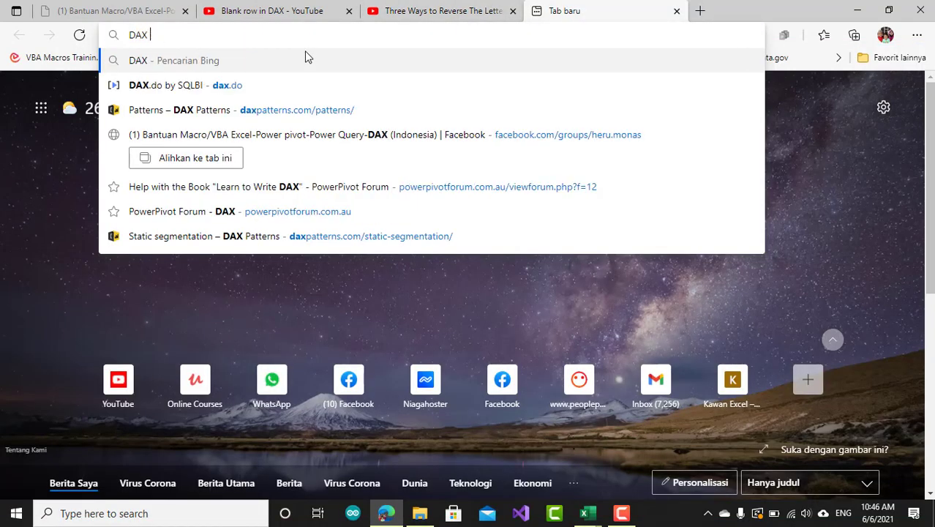
pyautogui.write('RANKx')
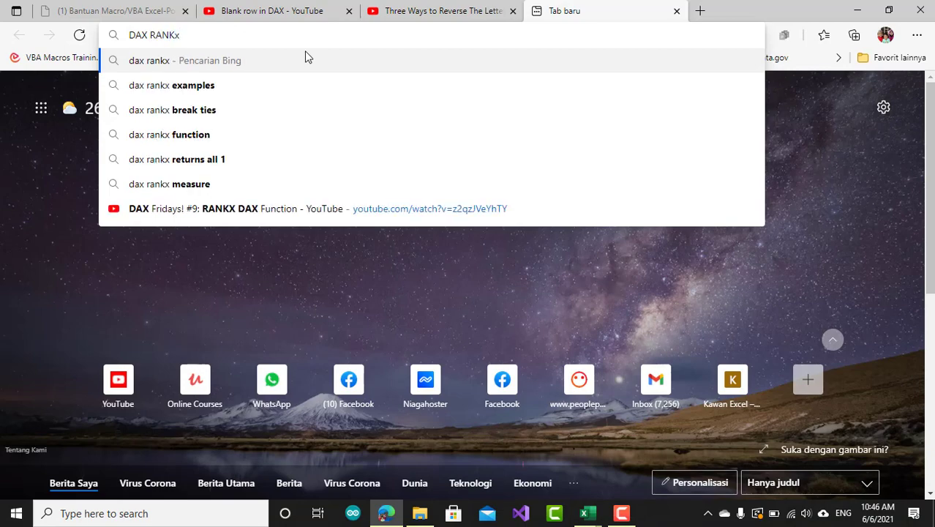
pyautogui.press('Return')
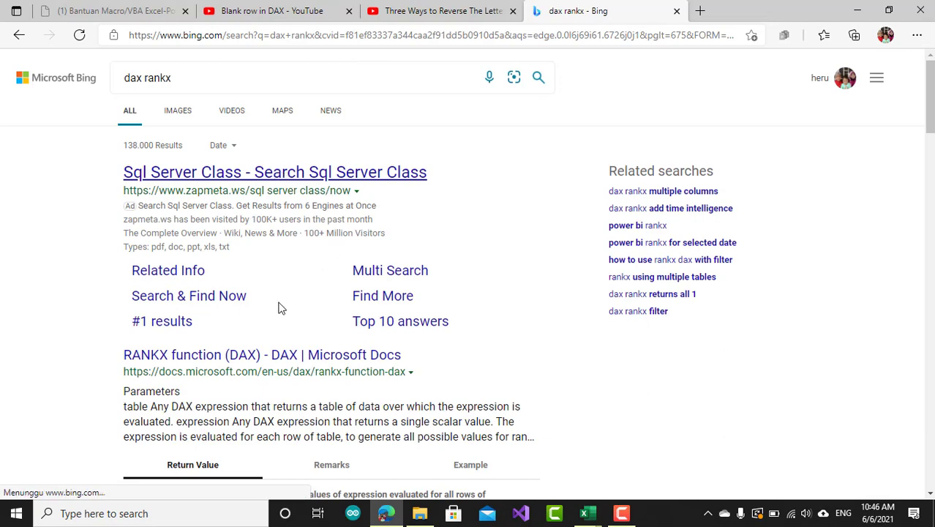
pyautogui.scroll(-3, 278, 307)
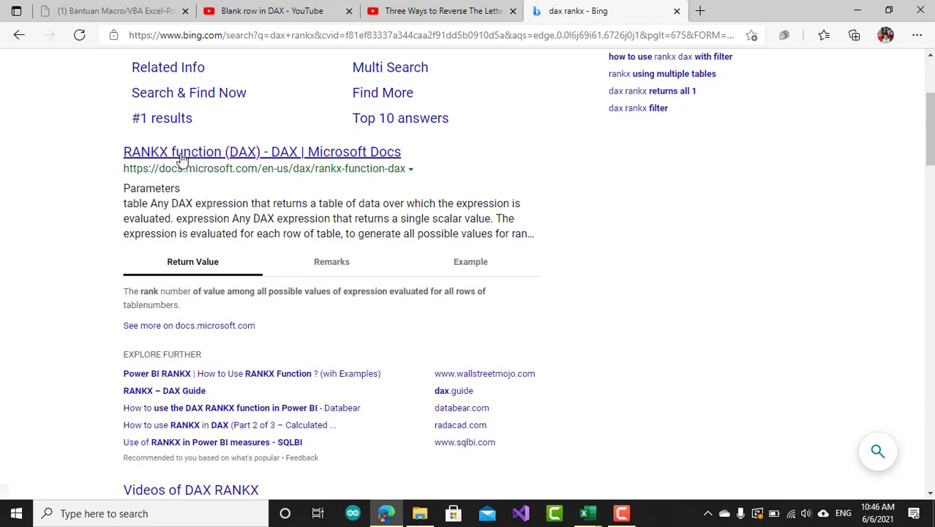
pyautogui.click(208, 156)
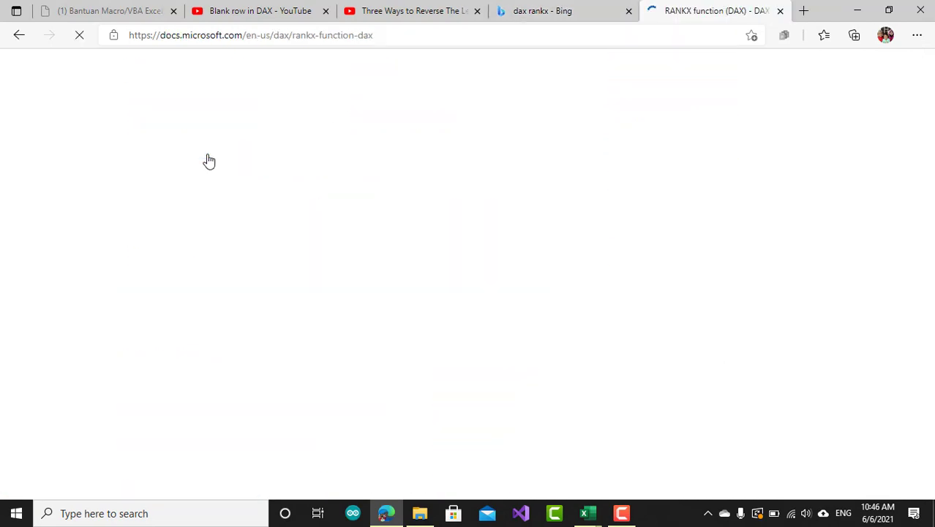
# - Examine the RANKX syntax and the descriptions of its table and expression parameters
pyautogui.scroll(-2, 257, 220)
pyautogui.scroll(-2, 263, 223)
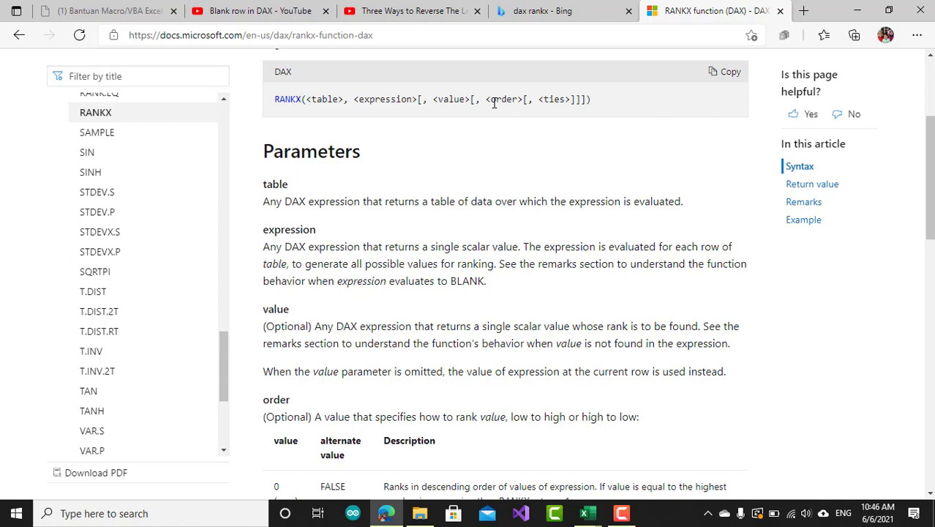
pyautogui.scroll(-2, 331, 219)
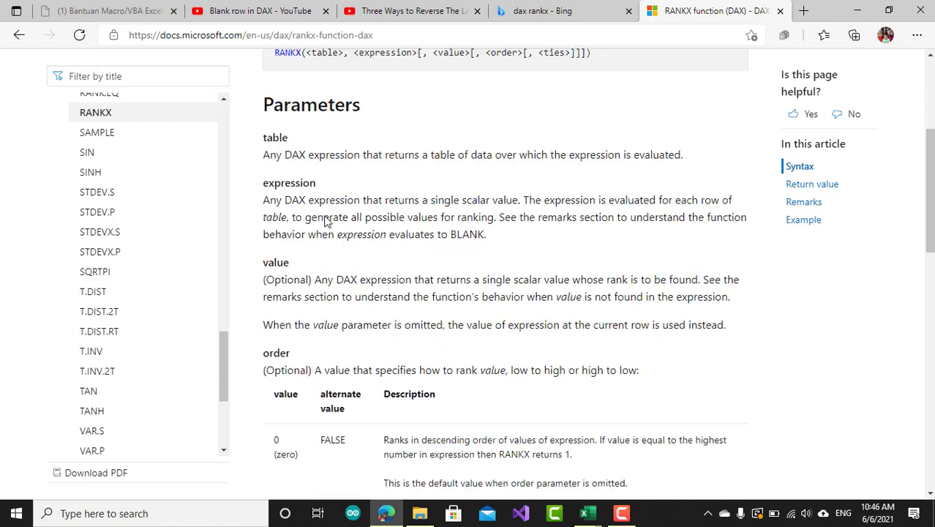
pyautogui.scroll(1, 295, 145)
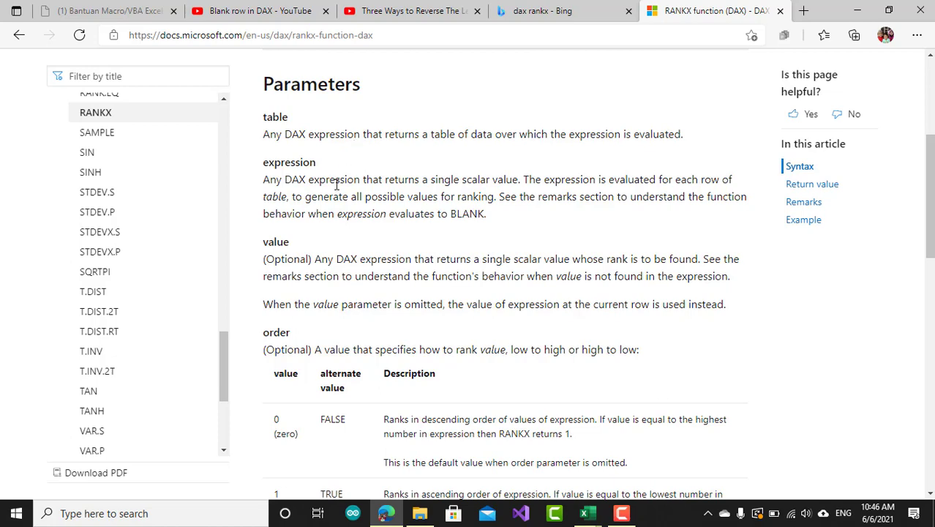
pyautogui.scroll(-1, 337, 185)
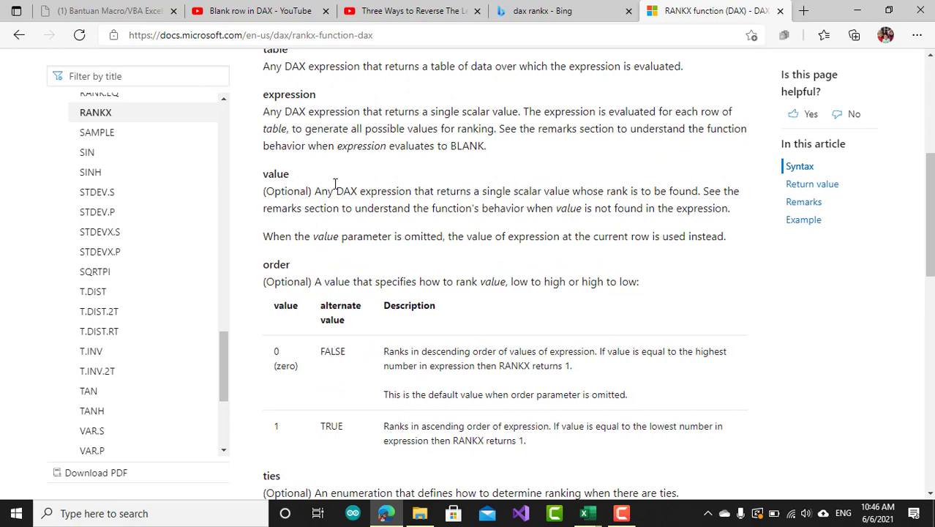
pyautogui.scroll(1, 287, 111)
pyautogui.doubleClick(280, 116)
pyautogui.scroll(2, 293, 131)
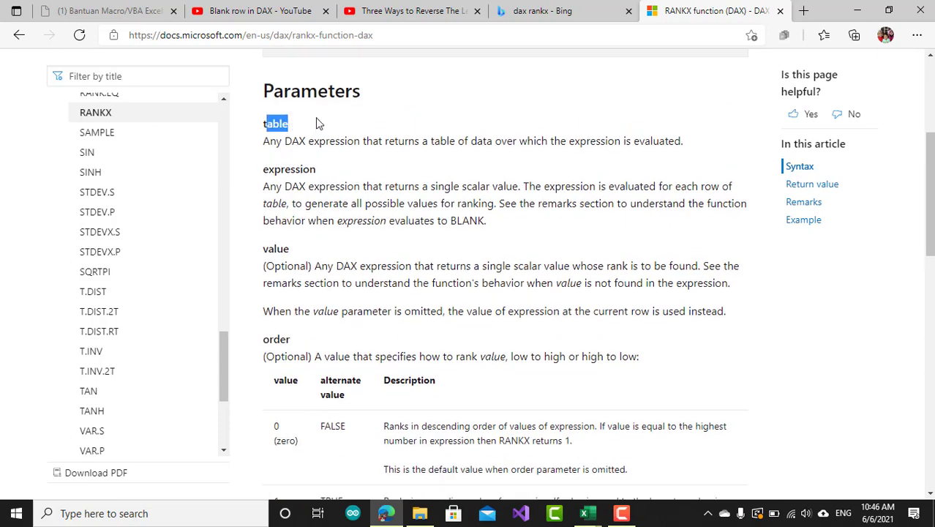
pyautogui.click(330, 165)
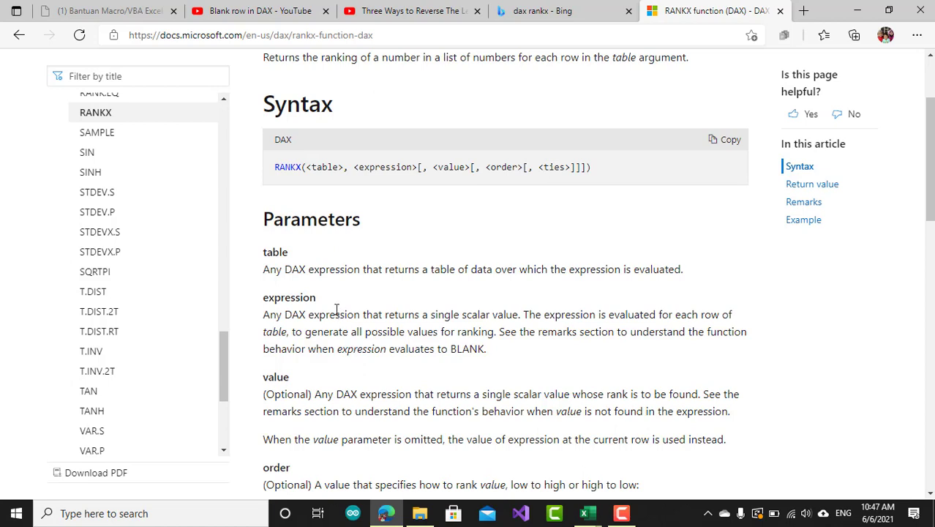
pyautogui.moveTo(264, 252); pyautogui.dragTo(304, 252)
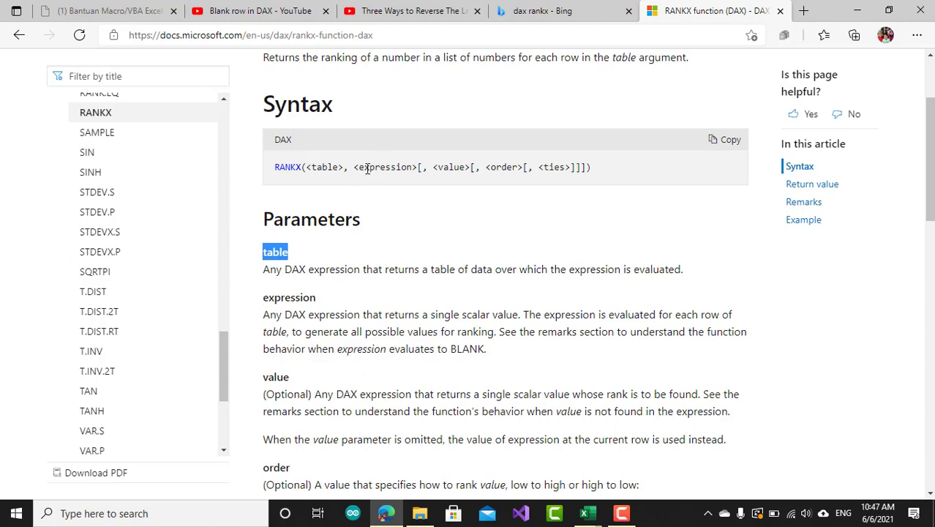
pyautogui.moveTo(364, 166); pyautogui.dragTo(402, 167)
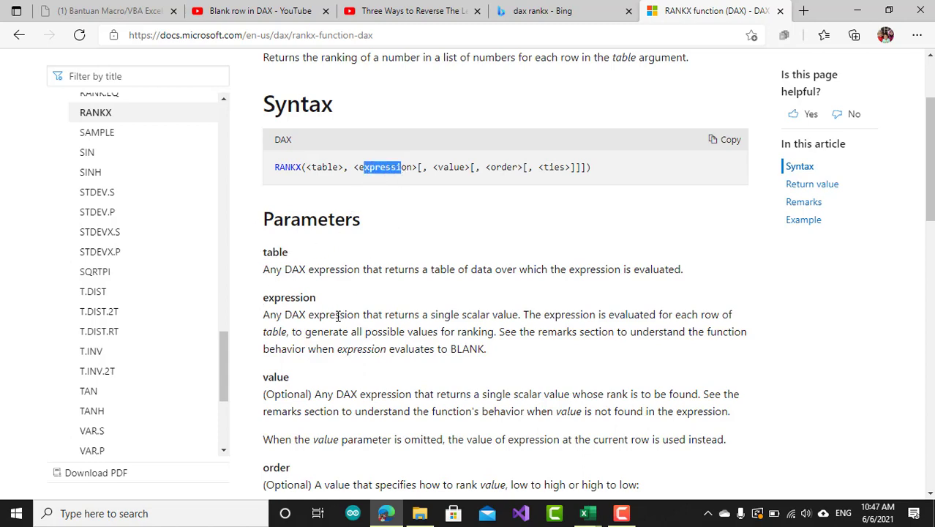
# - Review the RANKX order and ties parameters, remarks and example, and select the article's web address
pyautogui.scroll(-2, 357, 398)
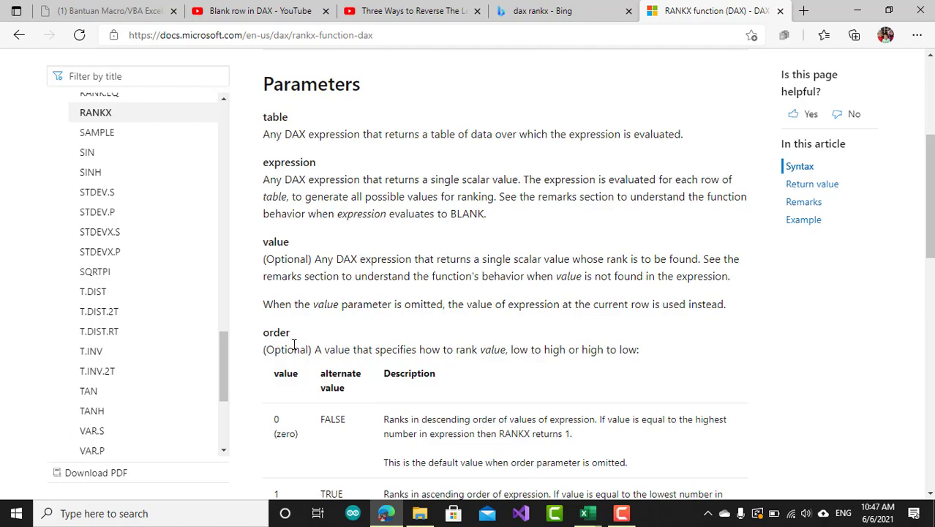
pyautogui.scroll(-1, 294, 349)
pyautogui.scroll(-3, 293, 349)
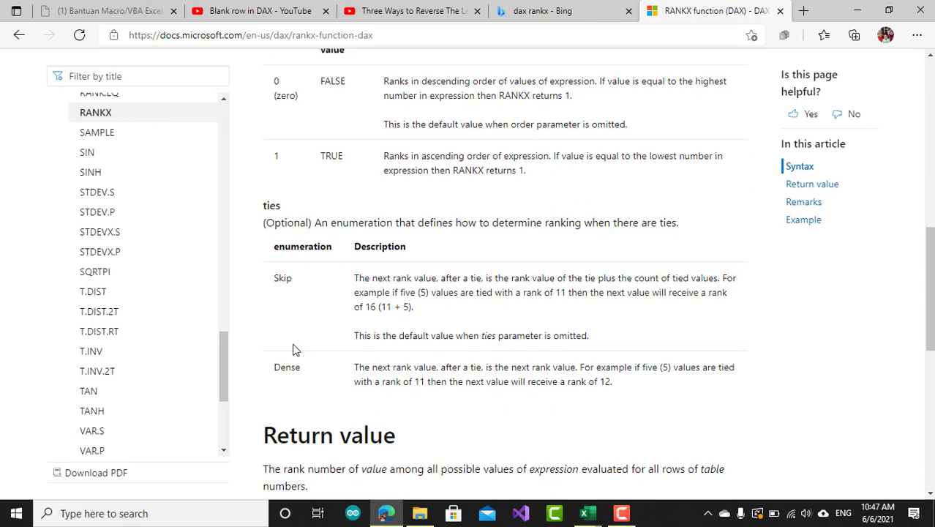
pyautogui.scroll(-5, 293, 349)
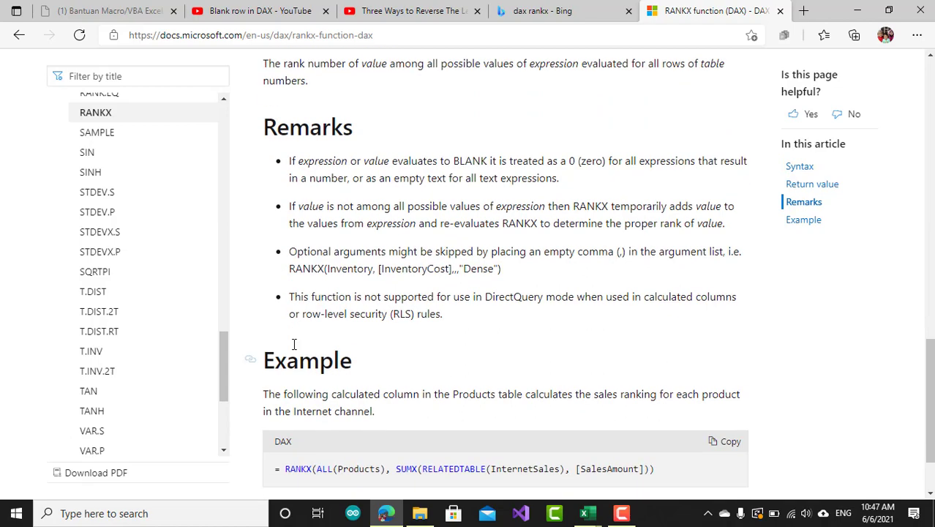
pyautogui.scroll(7, 293, 344)
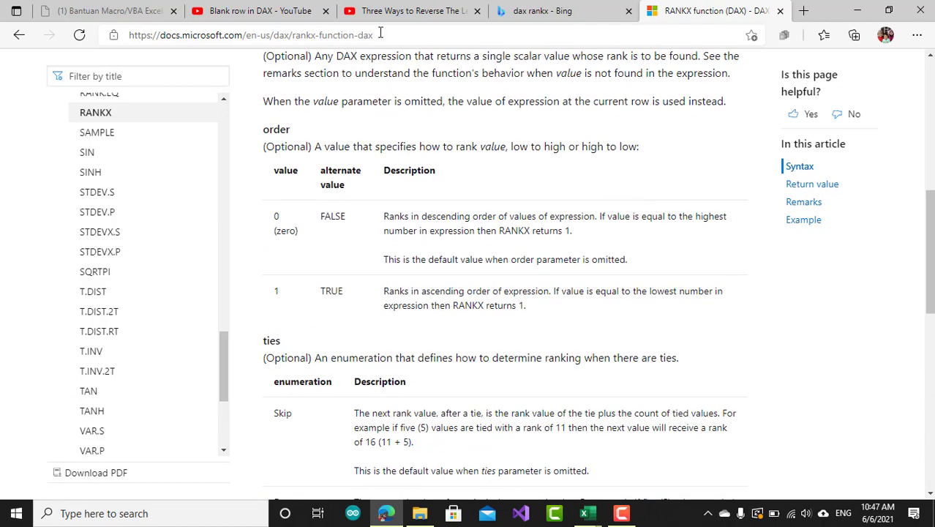
pyautogui.click(380, 34)
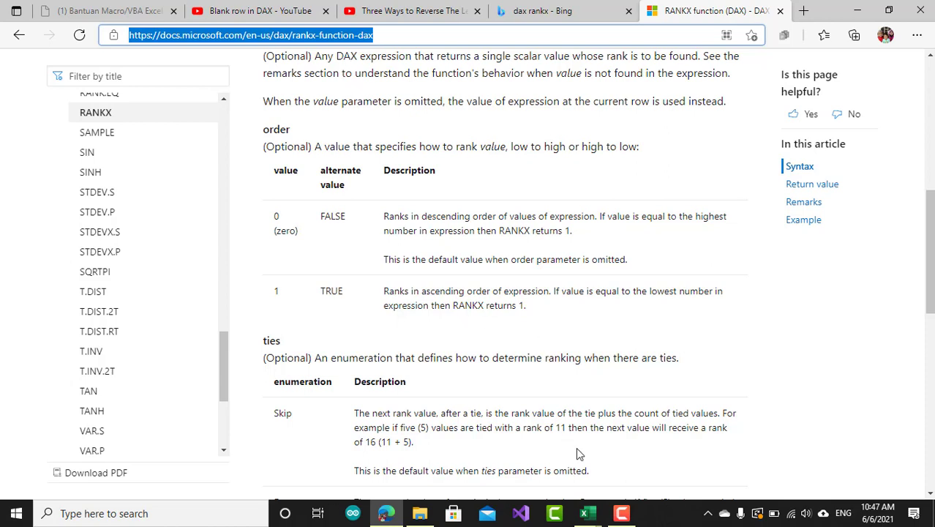
# - Switch to the Power Pivot window and resume editing at the end of the Ranking Sales formula
pyautogui.click(584, 512)
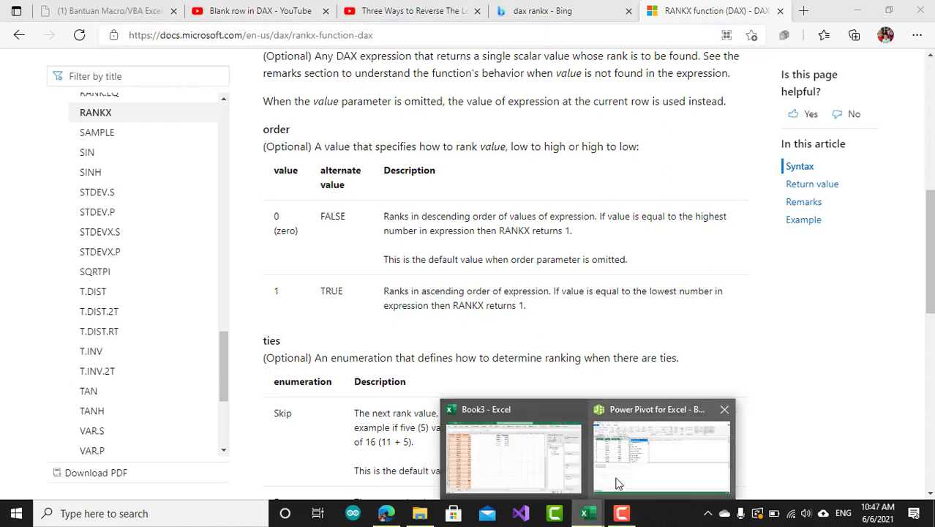
pyautogui.click(618, 483)
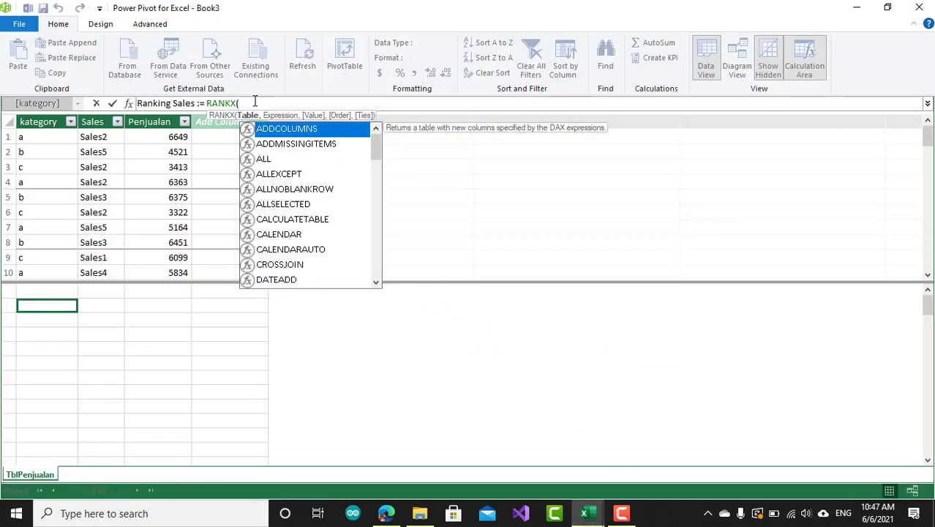
pyautogui.click(255, 101)
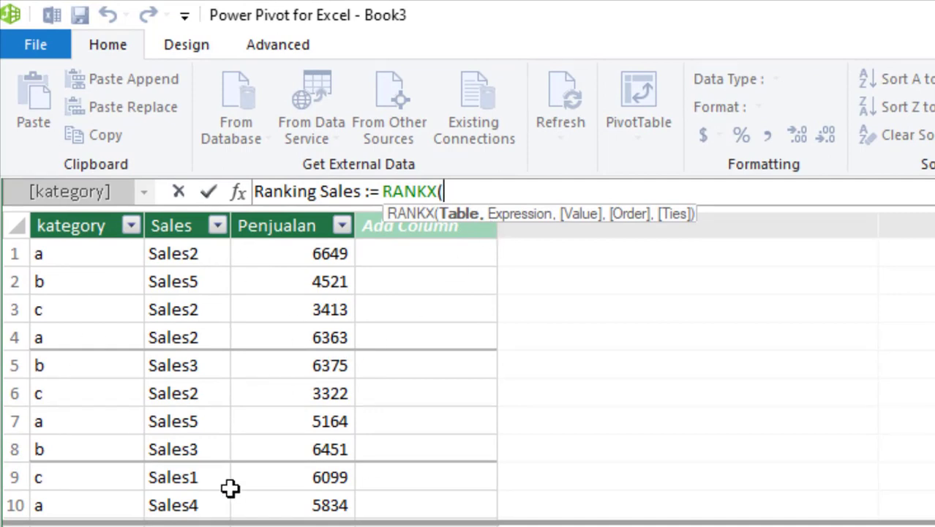
pyautogui.write('Tab')
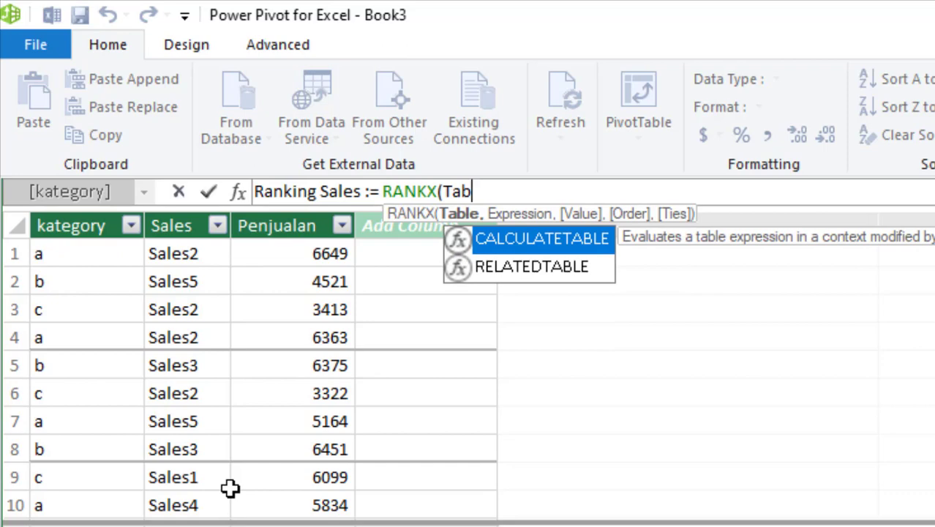
pyautogui.press('BackSpace')
pyautogui.press('BackSpace')
pyautogui.press('BackSpace')
pyautogui.write('Tb')
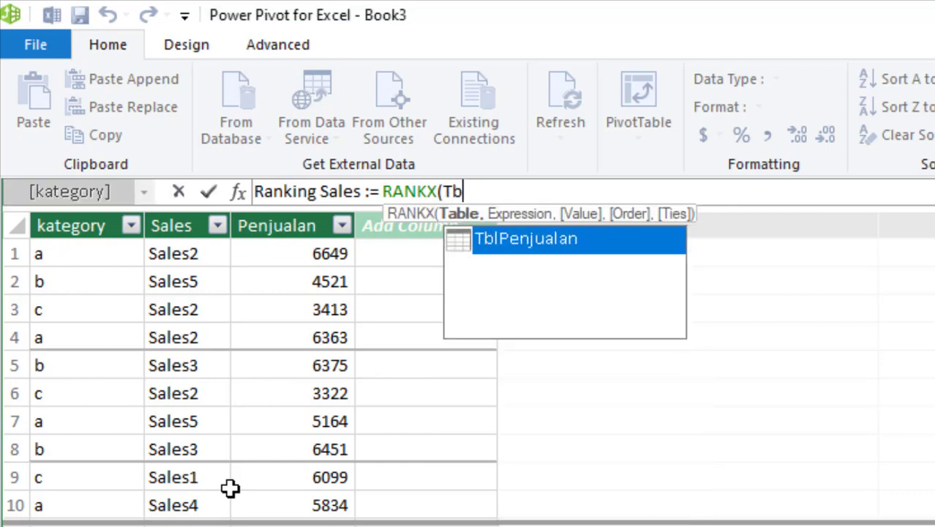
pyautogui.write('l')
pyautogui.press('Tab')
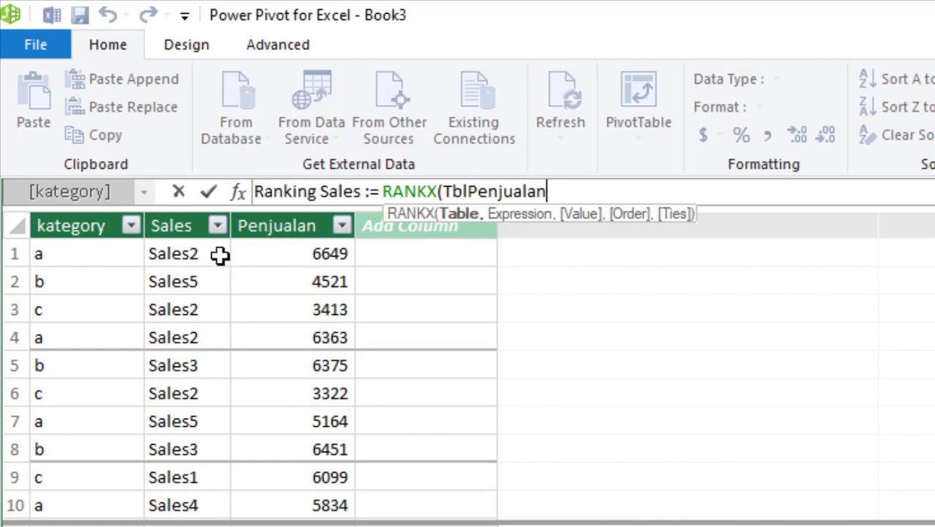
pyautogui.press('BackSpace')
pyautogui.press('BackSpace')
pyautogui.press('BackSpace')
pyautogui.press('BackSpace')
pyautogui.press('BackSpace')
pyautogui.press('BackSpace')
pyautogui.press('BackSpace')
pyautogui.press('BackSpace')
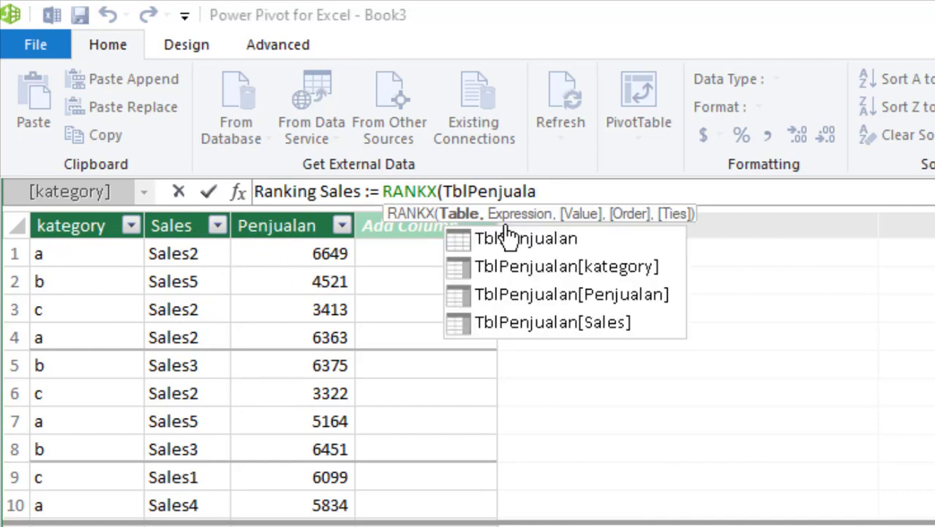
pyautogui.press('BackSpace')
pyautogui.press('BackSpace')
pyautogui.press('BackSpace')
pyautogui.press('BackSpace')
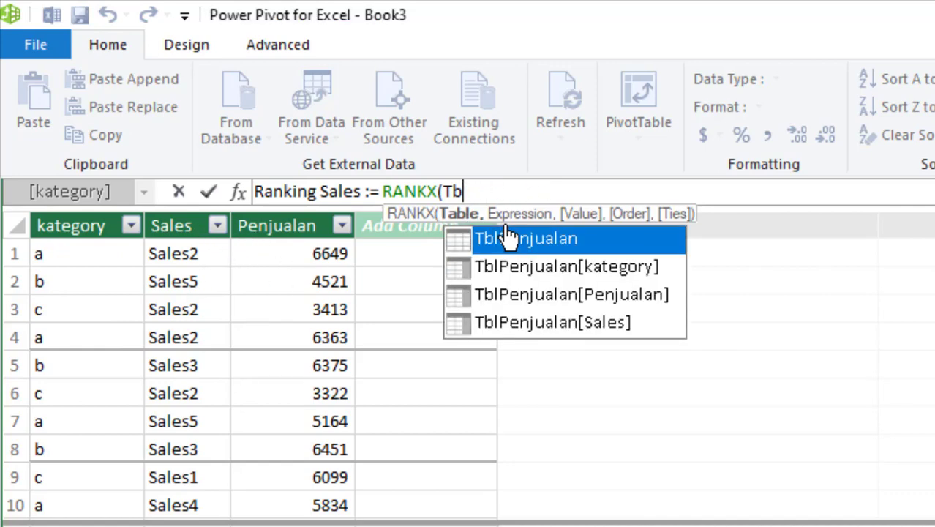
# - Enter All(TblPenjualan[Sales]) as the table argument of RANKX, followed by a comma
pyautogui.write('A')
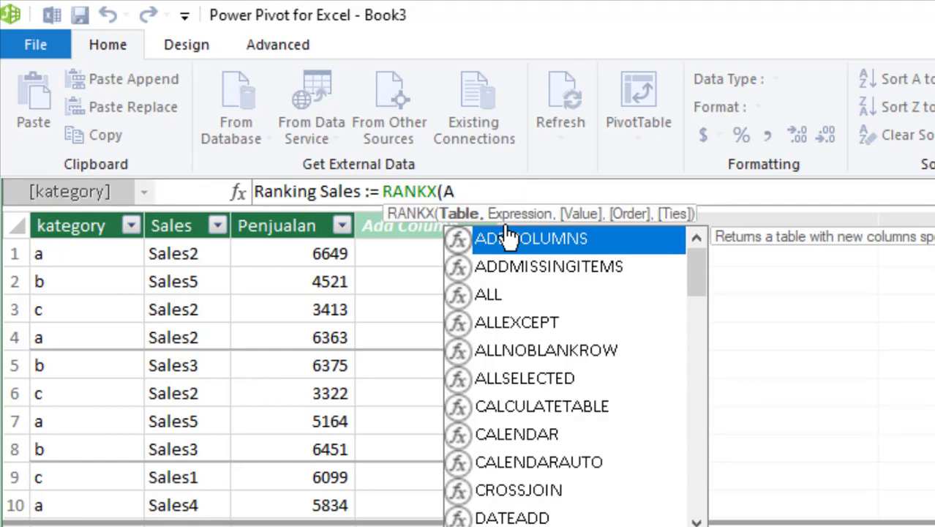
pyautogui.write('ll(')
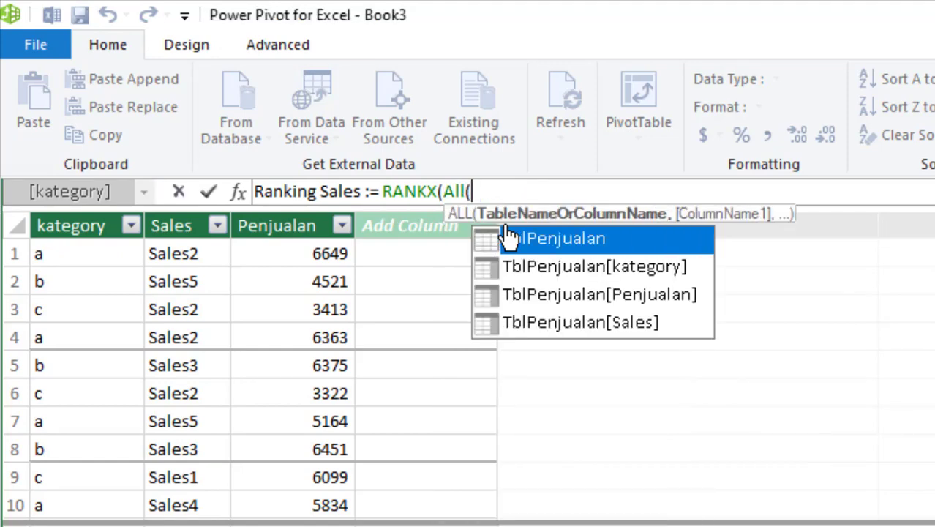
pyautogui.press('Down')
pyautogui.press('Down')
pyautogui.press('Down')
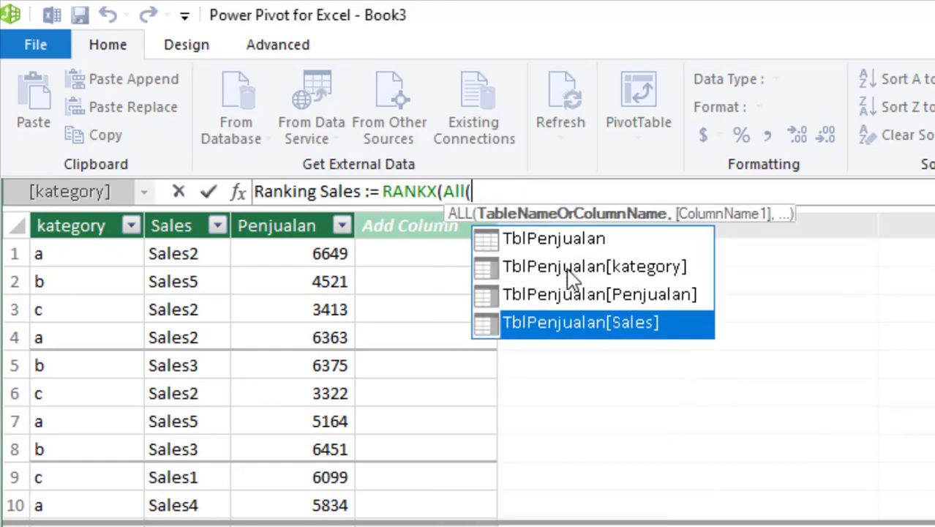
pyautogui.doubleClick(558, 319)
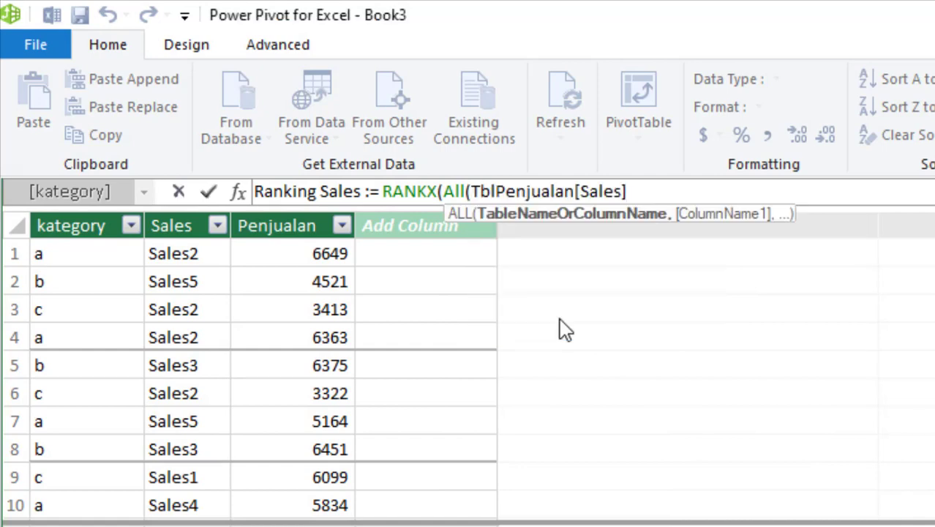
pyautogui.write(')')
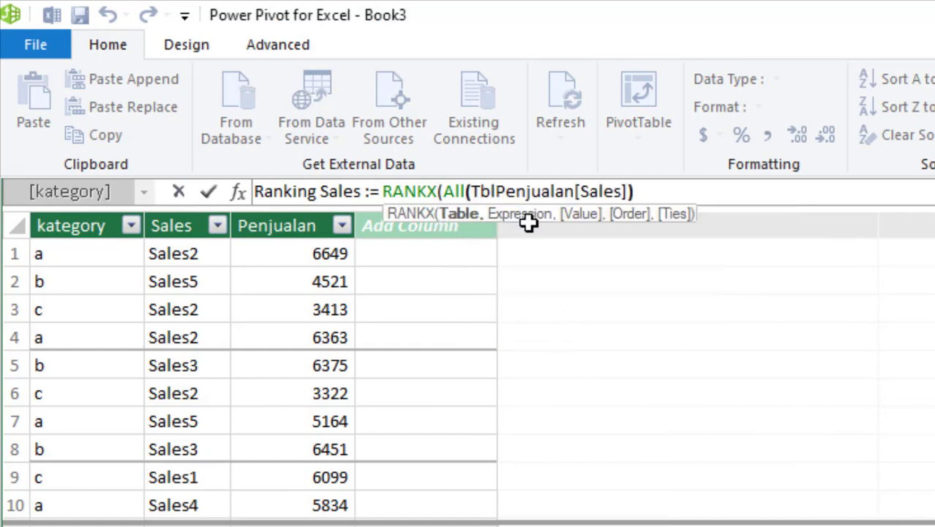
pyautogui.write(',')
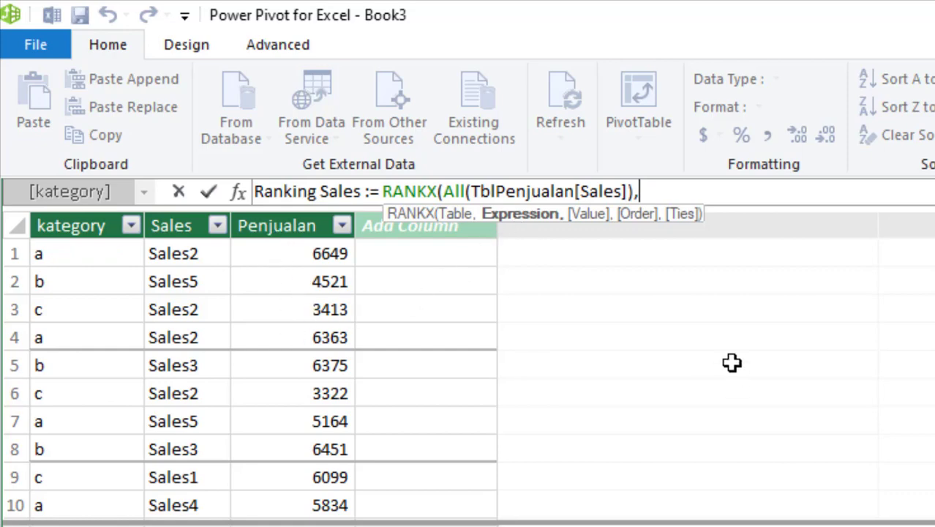
# - Enter SUM(TblPenjualan[Penjualan]) as the RANKX expression, close the formula and commit the Ranking Sales measure
pyautogui.write('SUM')
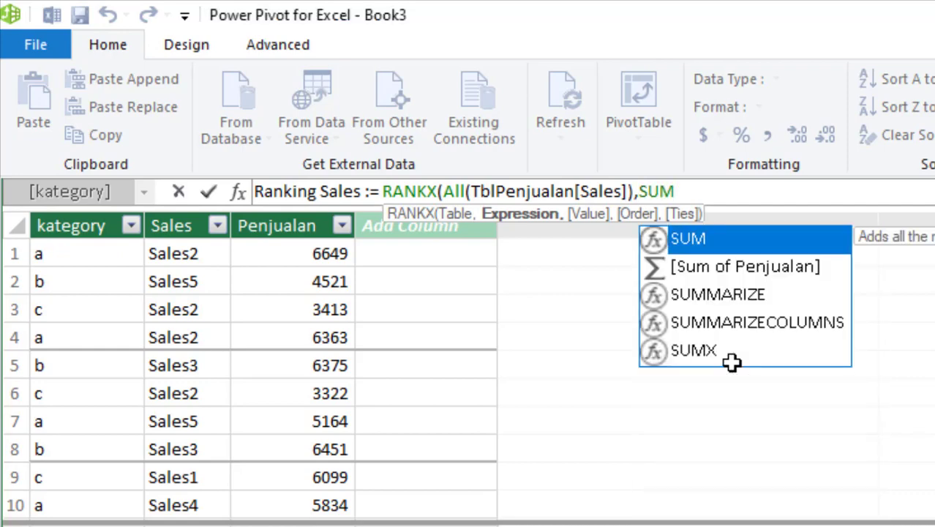
pyautogui.write('(')
pyautogui.press('Down')
pyautogui.press('Down')
pyautogui.press('Down')
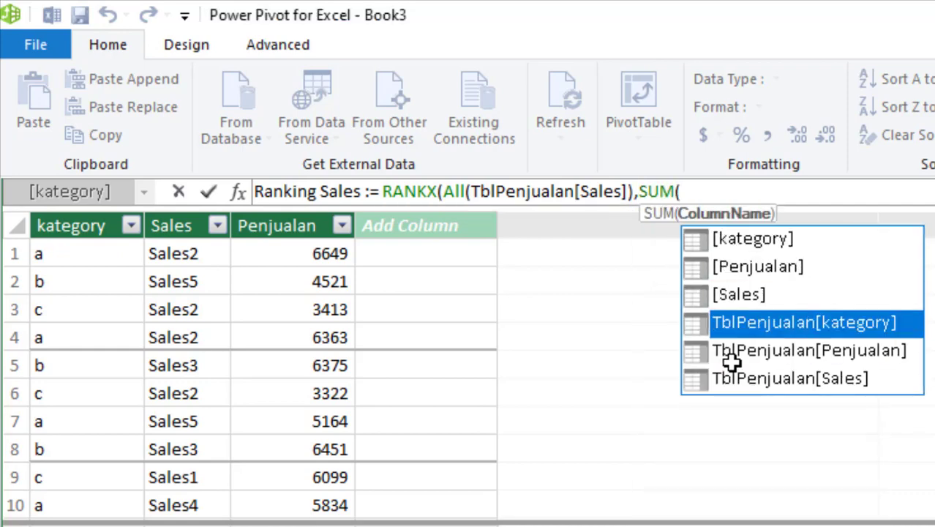
pyautogui.press('Down')
pyautogui.press('Tab')
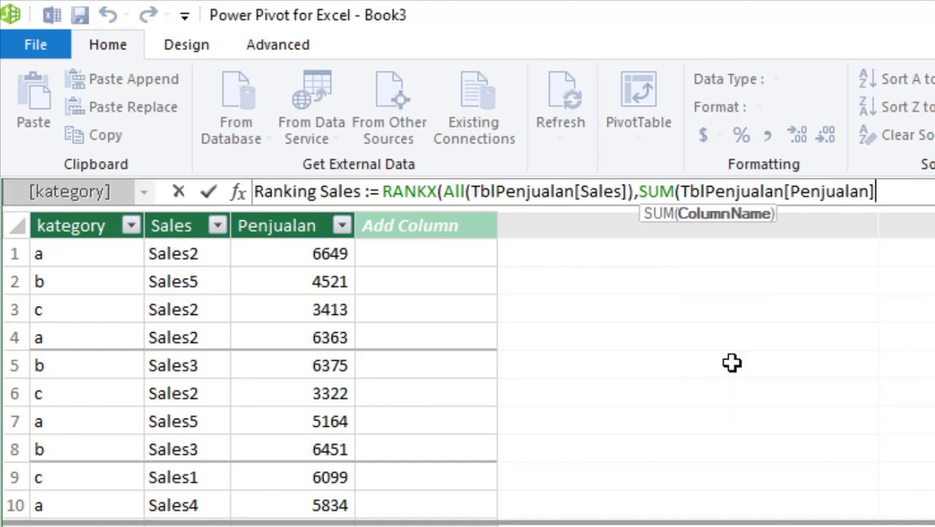
pyautogui.write(')')
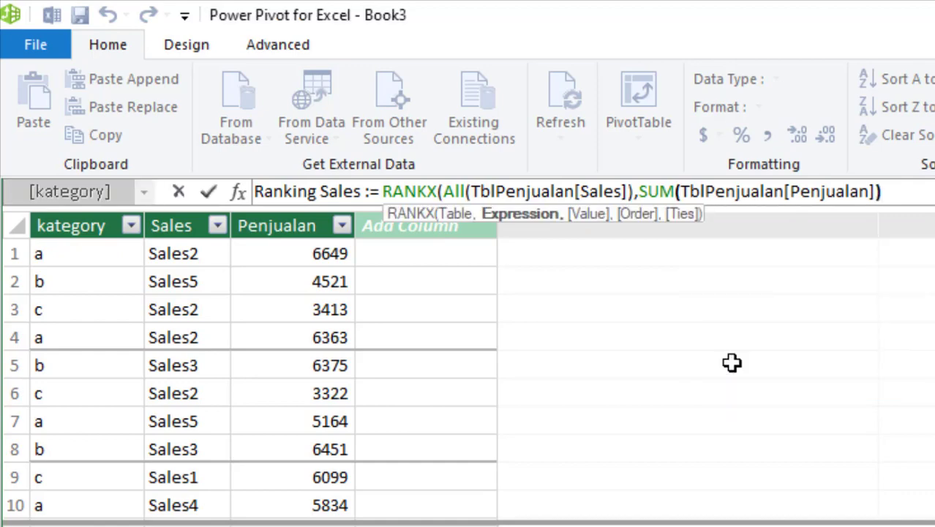
pyautogui.write(')')
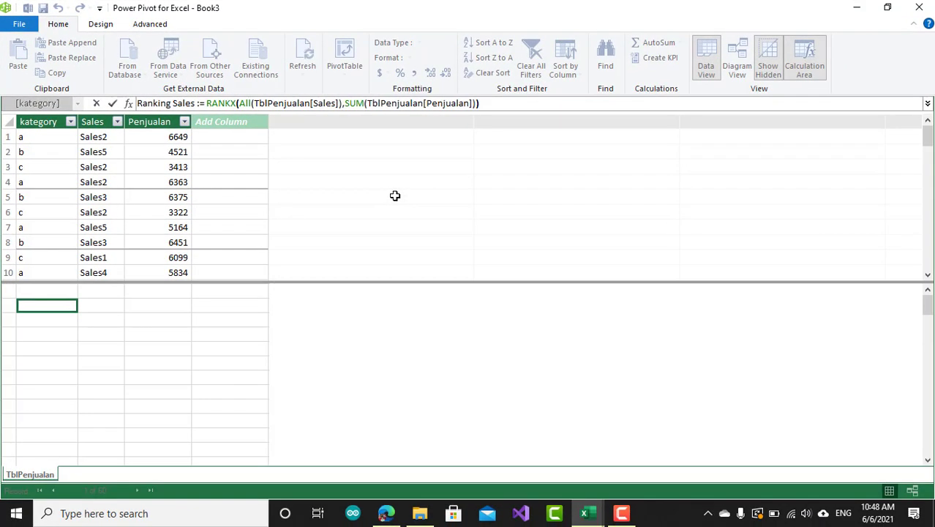
pyautogui.press('Return')
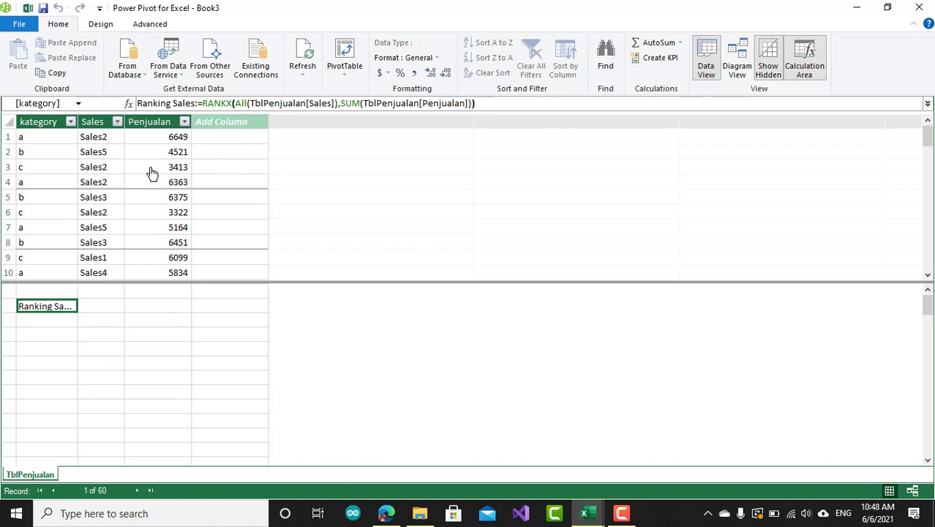
# - Switch to the Book3 workbook in Excel and add the Ranking Sales measure to the pivot table's values
pyautogui.click(853, 8)
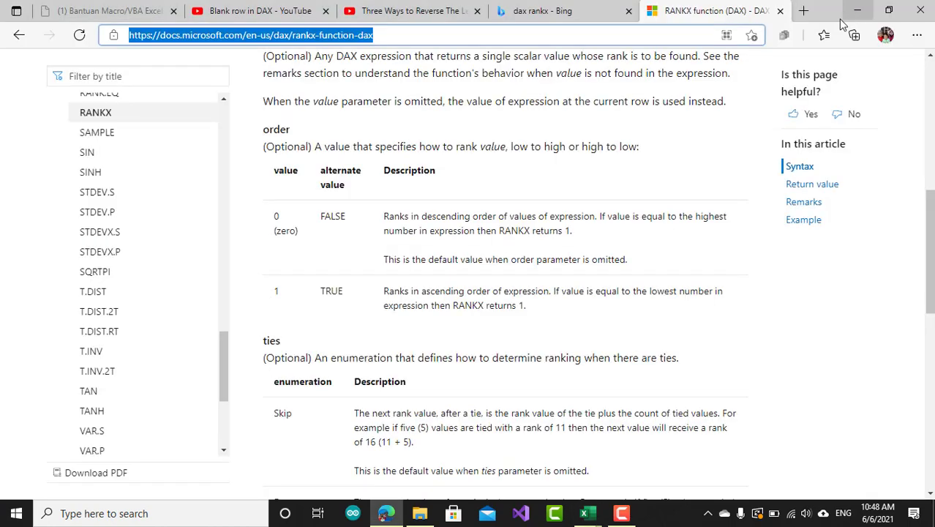
pyautogui.click(585, 513)
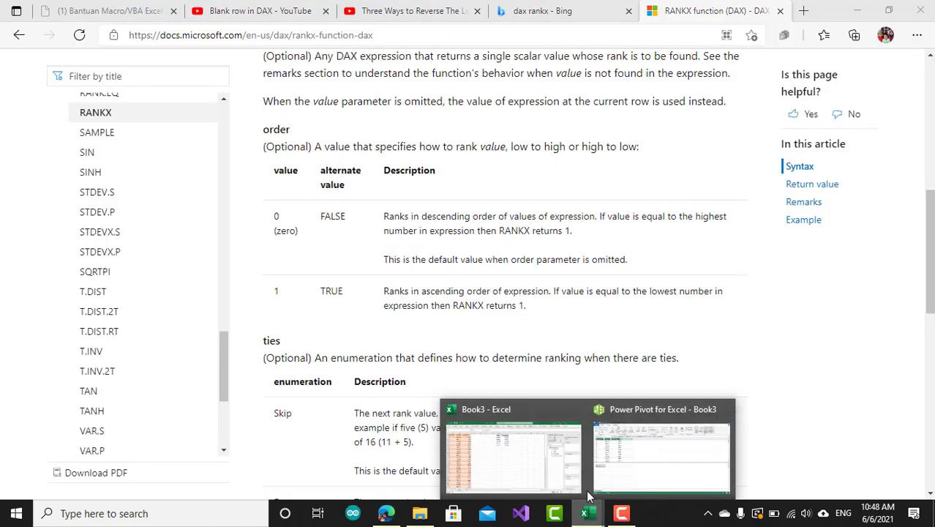
pyautogui.click(563, 462)
pyautogui.click(399, 260)
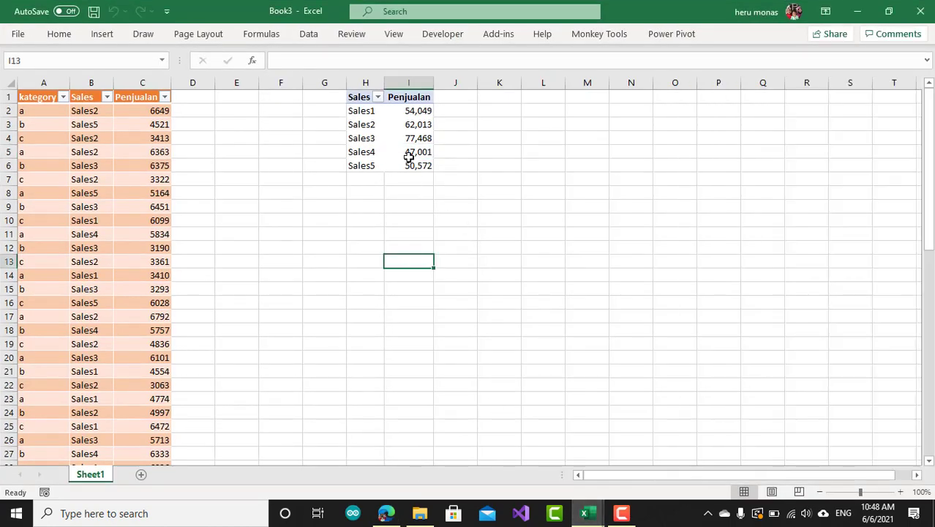
pyautogui.click(409, 154)
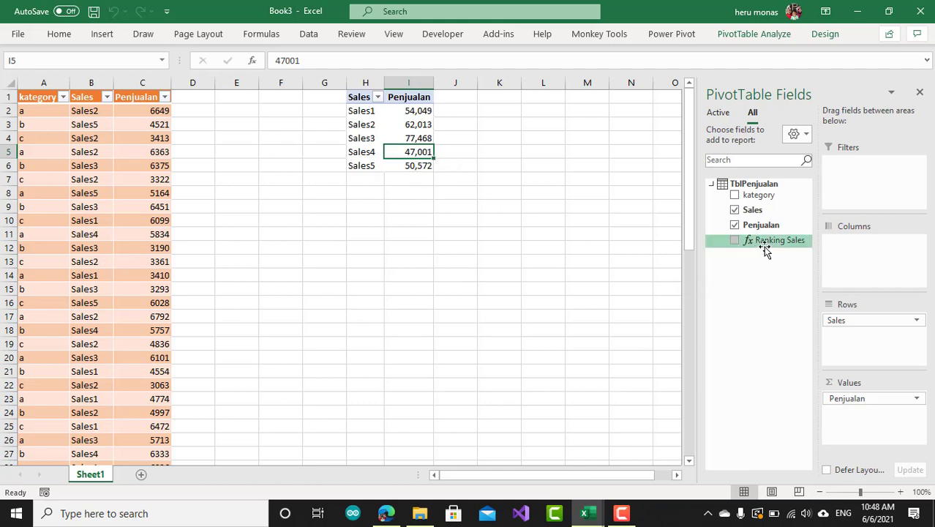
pyautogui.moveTo(758, 249)
pyautogui.mouseDown()
pyautogui.moveTo(498, 201)
pyautogui.moveTo(442, 159)
pyautogui.moveTo(749, 262)
pyautogui.mouseUp()
pyautogui.moveTo(746, 237); pyautogui.dragTo(874, 416)
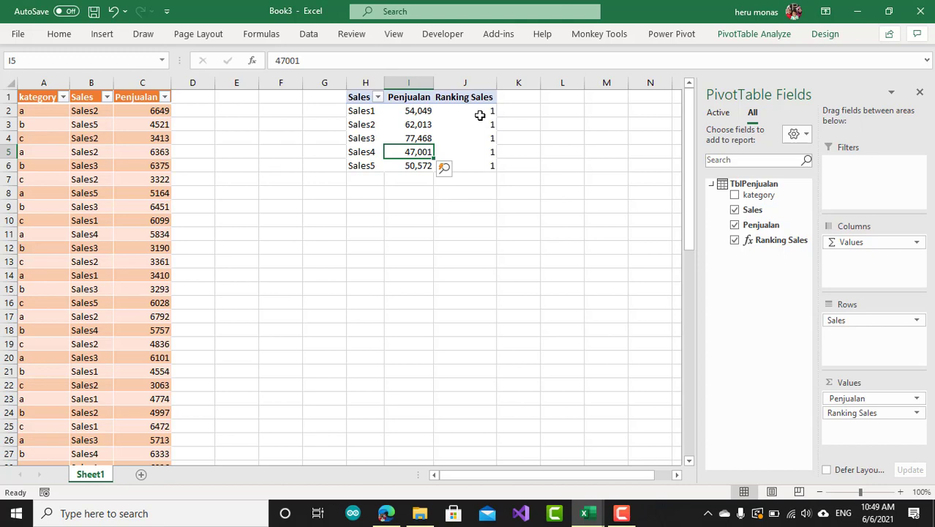
# - Add the kategory field to the pivot table's rows above Sales
pyautogui.moveTo(479, 115)
pyautogui.moveTo(471, 167)
pyautogui.click(88, 110)
pyautogui.click(97, 138)
pyautogui.click(96, 152)
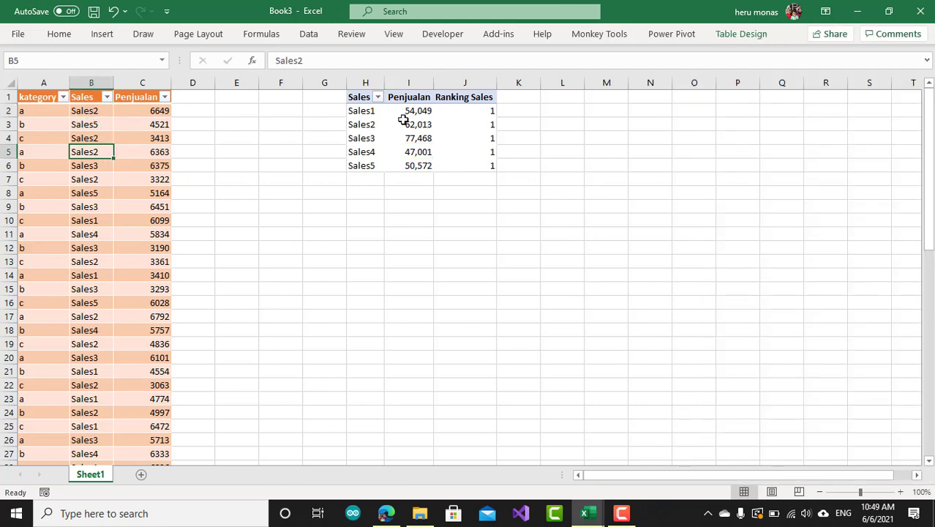
pyautogui.click(365, 111)
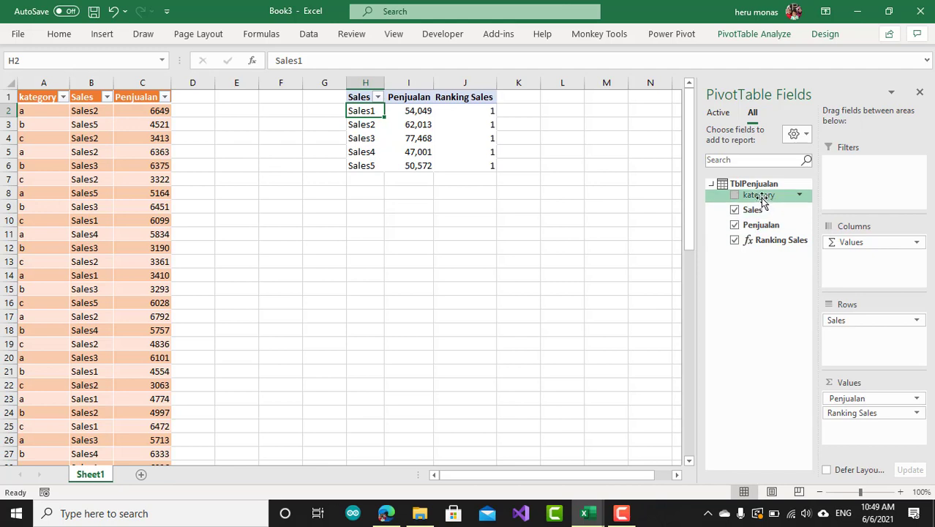
pyautogui.moveTo(761, 199); pyautogui.dragTo(861, 319)
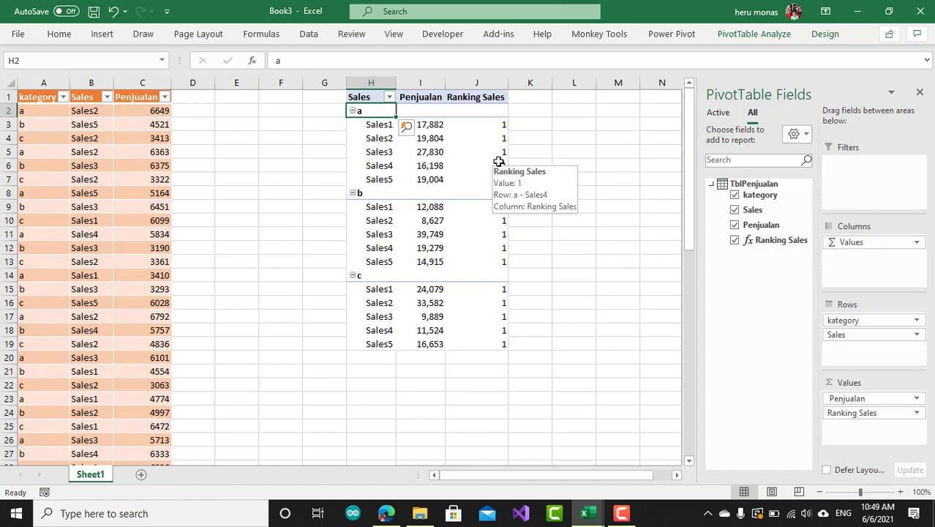
pyautogui.moveTo(501, 126)
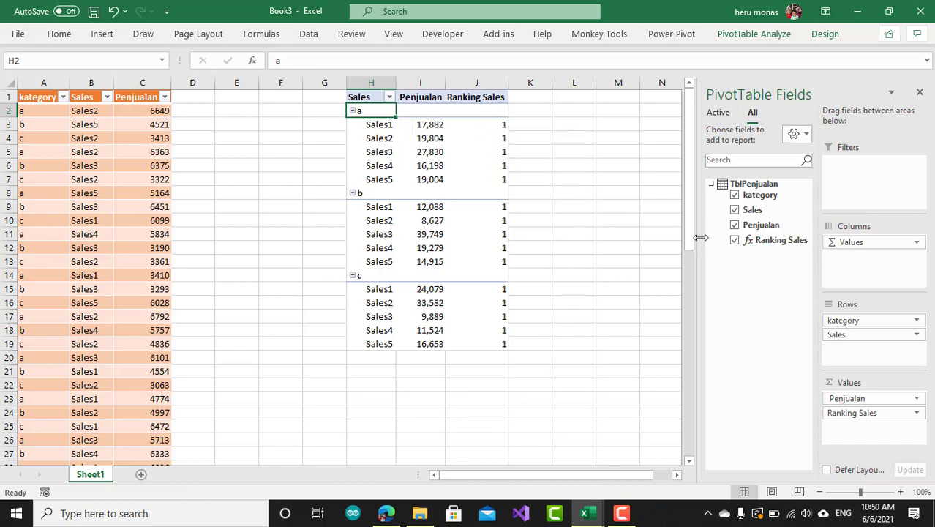
# - Switch to Power Pivot and extend the Ranking Sales RANKX formula with an empty value argument and DESC order, then commit it
pyautogui.moveTo(585, 513)
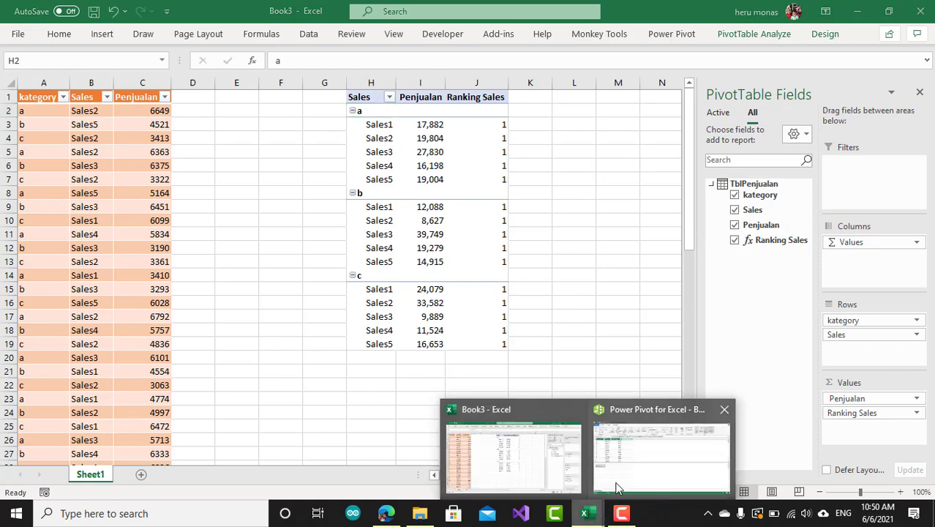
pyautogui.click(618, 479)
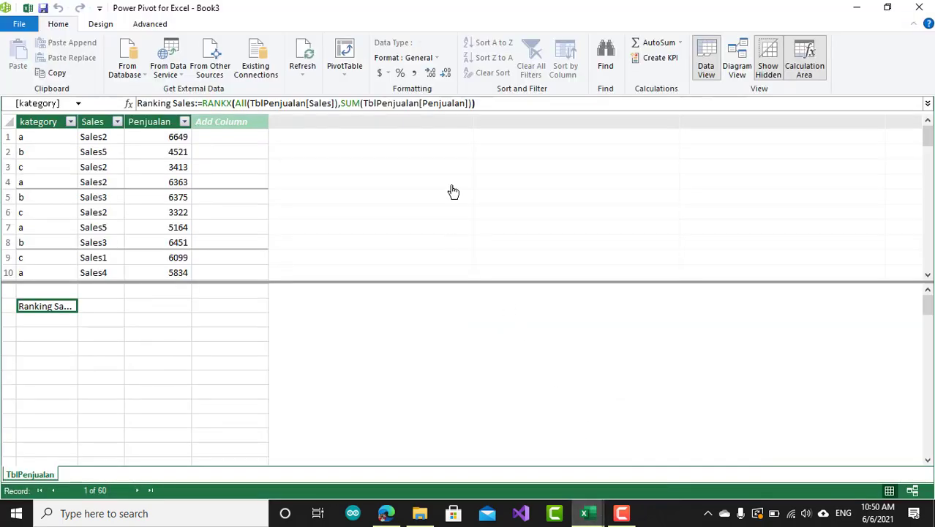
pyautogui.click(485, 103)
pyautogui.press('BackSpace')
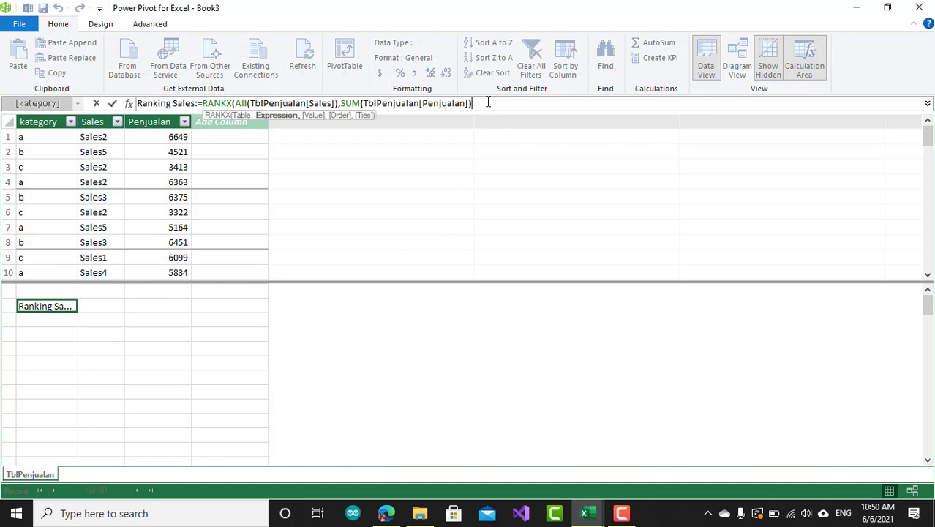
pyautogui.write(',')
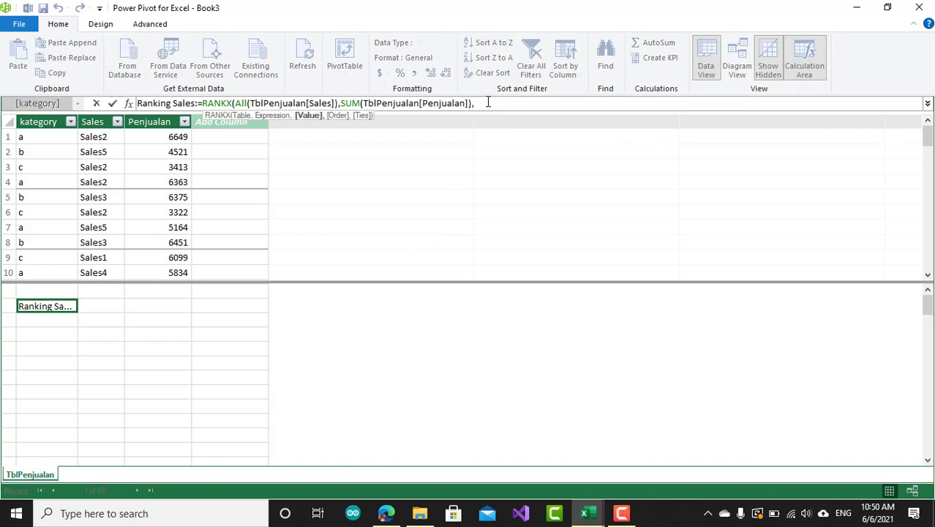
pyautogui.write(',')
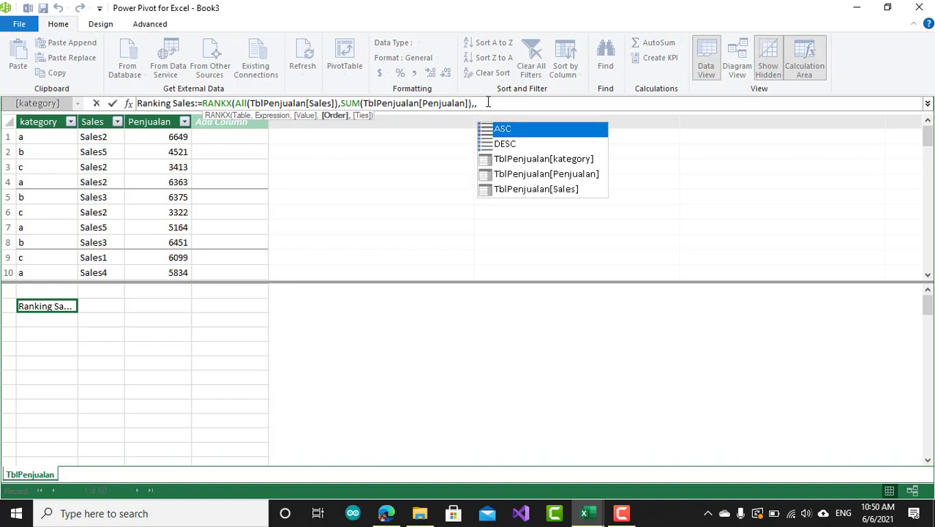
pyautogui.press('Down')
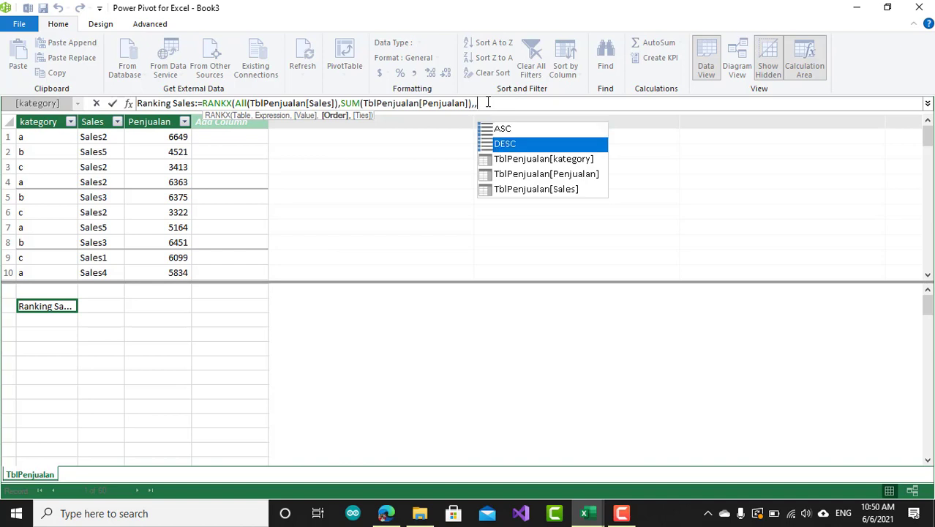
pyautogui.press('Tab')
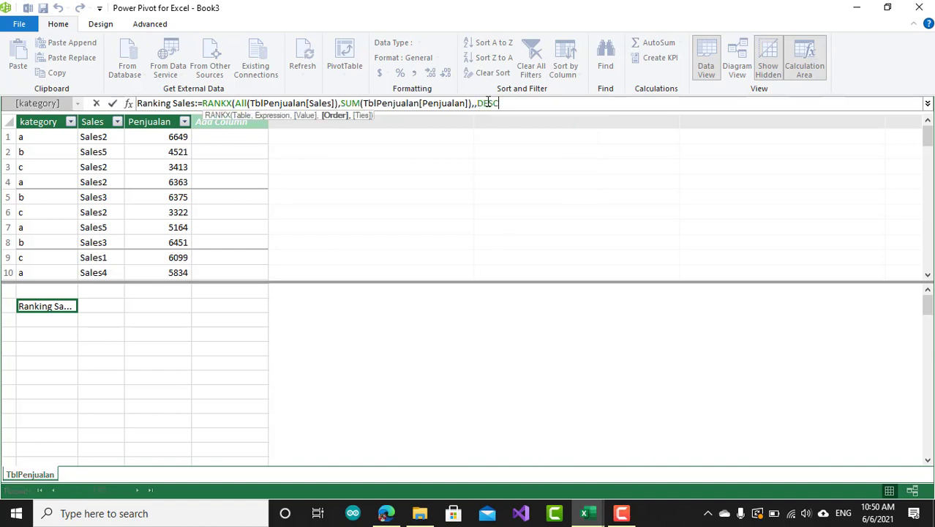
pyautogui.write(')')
pyautogui.press('Return')
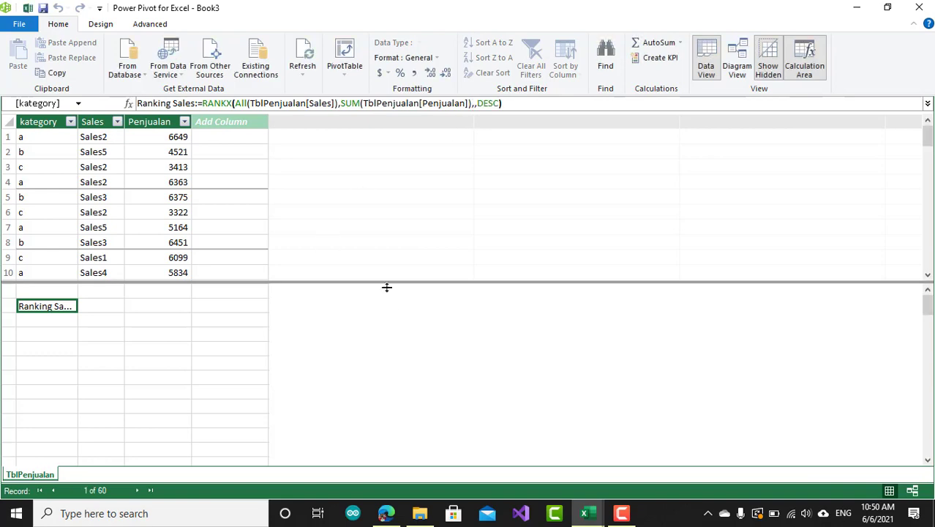
# - Switch to the Book3 workbook in Excel and check the Ranking Sales values in the pivot table
pyautogui.moveTo(585, 513)
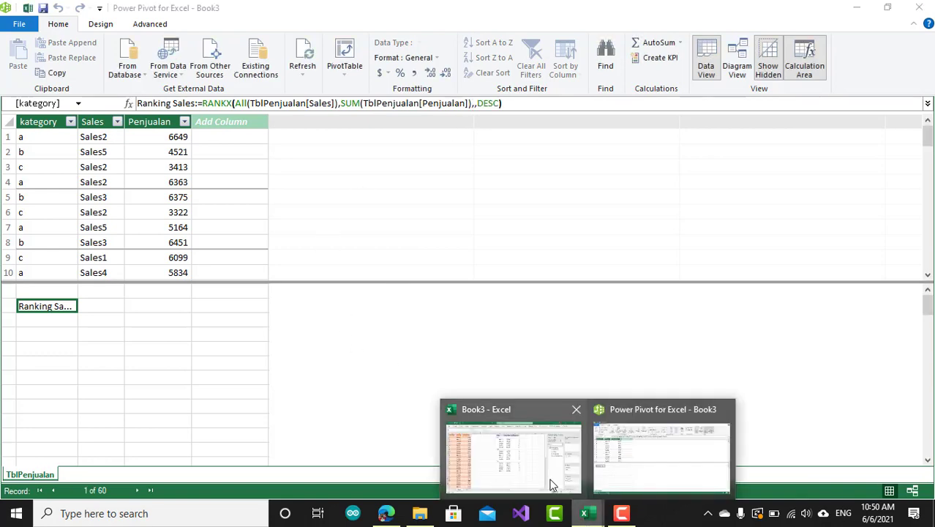
pyautogui.click(550, 483)
pyautogui.click(560, 369)
pyautogui.click(490, 328)
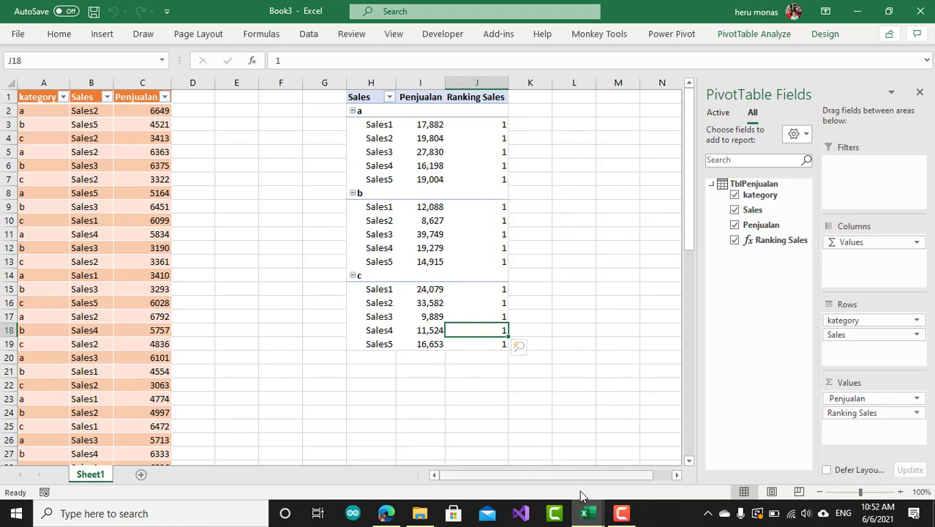
# - Compare the SUM expression of the Ranking Sales formula in Power Pivot with the expression parameter in the browser's RANKX documentation
pyautogui.moveTo(593, 517)
pyautogui.click(642, 439)
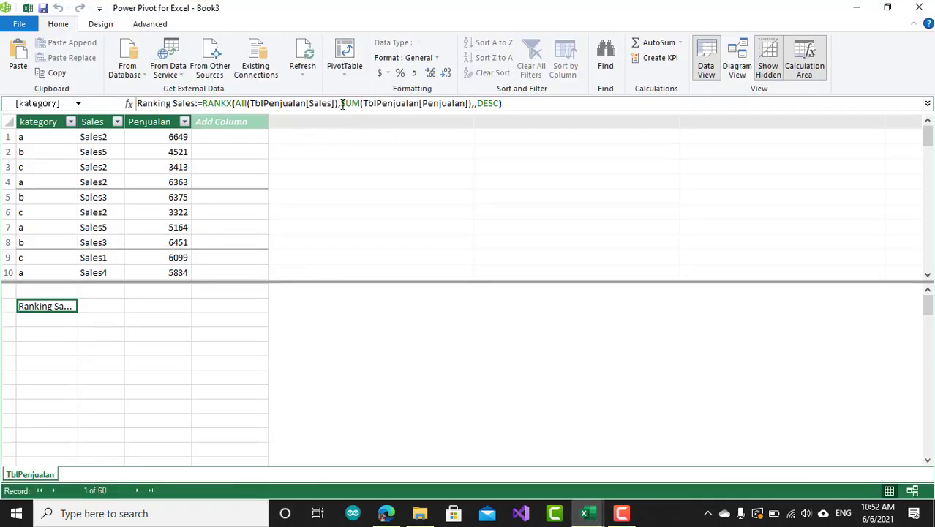
pyautogui.moveTo(341, 103); pyautogui.dragTo(473, 110)
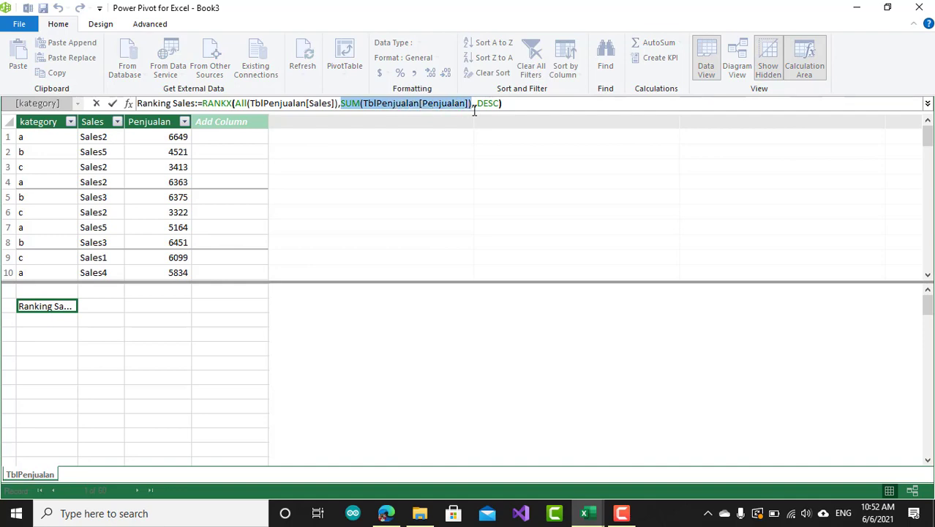
pyautogui.click(385, 515)
pyautogui.scroll(3, 329, 316)
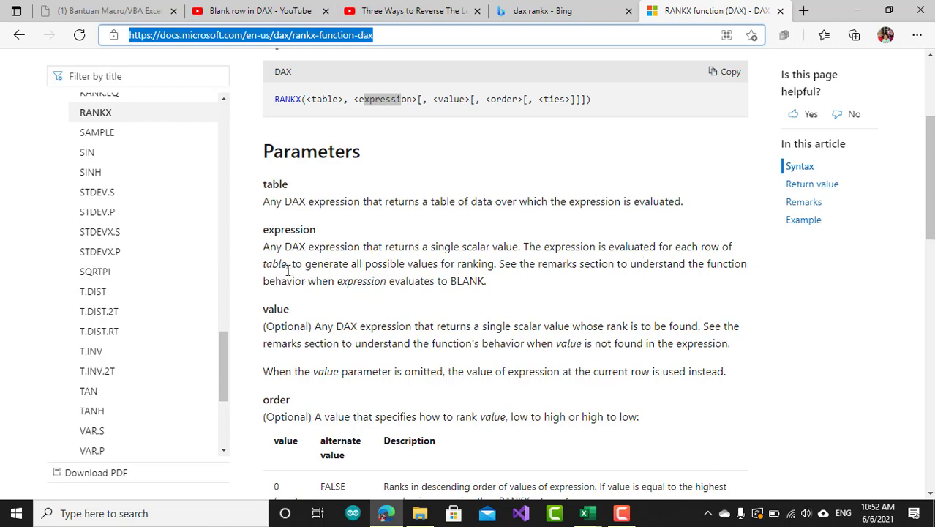
pyautogui.click(585, 513)
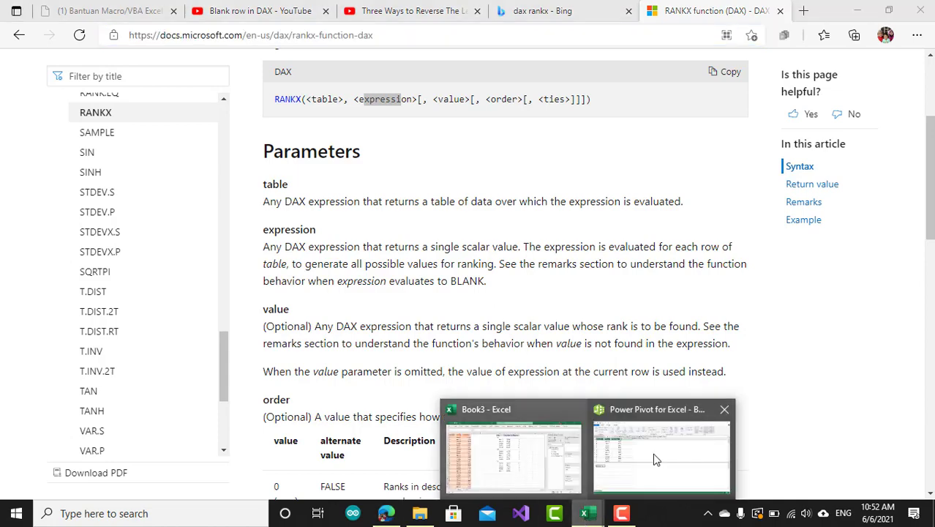
pyautogui.click(656, 459)
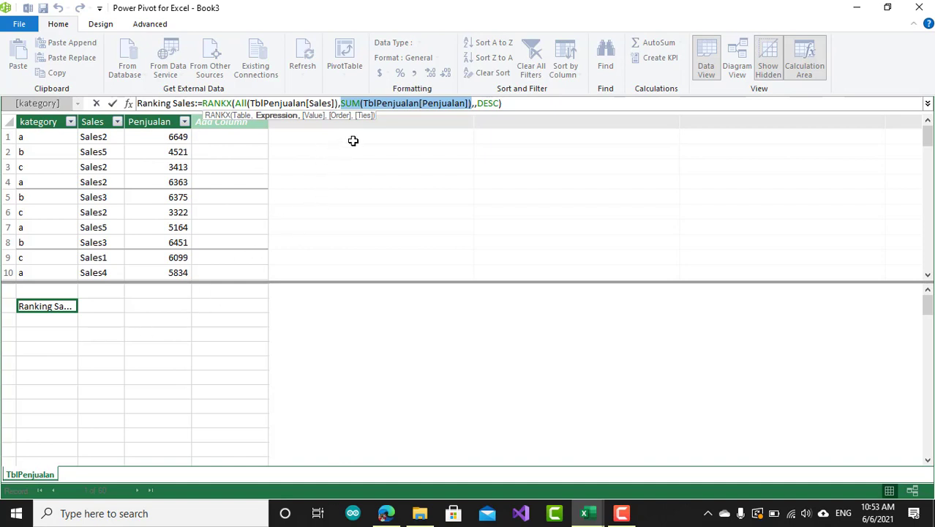
# - Copy SUM(TblPenjualan[Penjualan]) from the Ranking Sales formula and leave the formula as it is
pyautogui.click(339, 103)
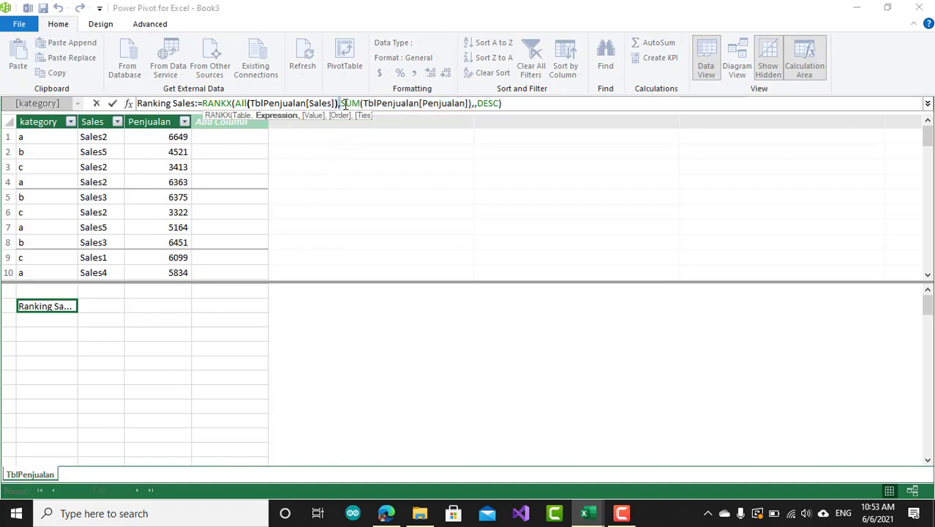
pyautogui.moveTo(340, 103); pyautogui.dragTo(471, 107)
pyautogui.hotkey('ctrl', 'c')
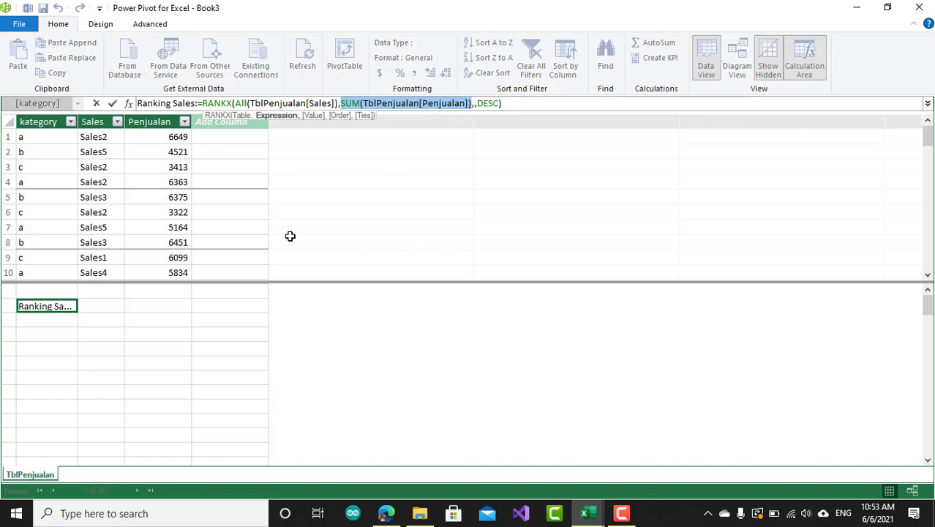
pyautogui.click(52, 330)
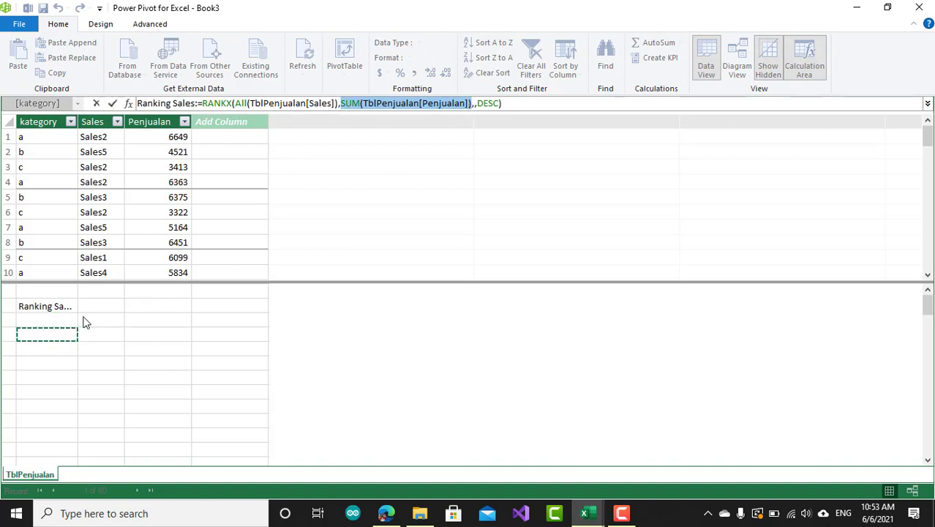
pyautogui.press('Return')
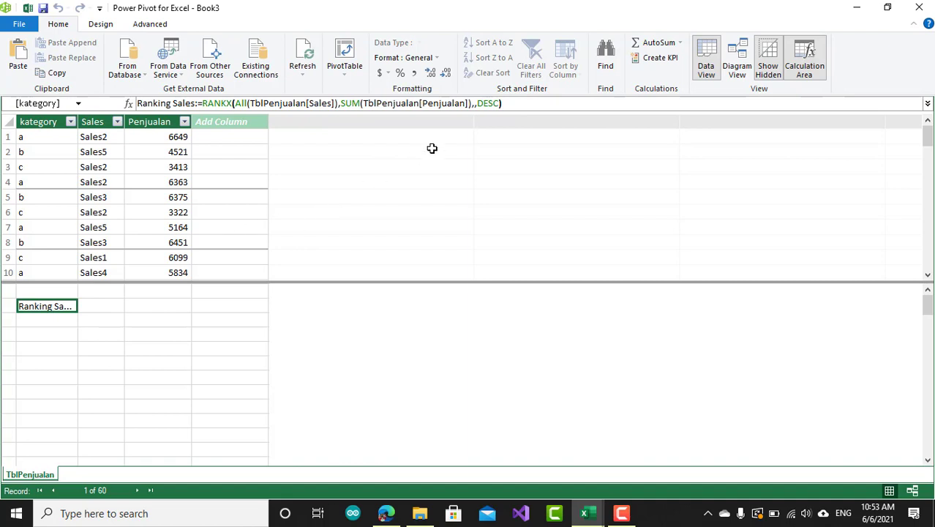
# - Create the measure TotalPenjualan:=SUM(TblPenjualan[Penjualan]) in the cell below Ranking Sales and widen the kategory column to fit
pyautogui.press('Down')
pyautogui.click(62, 335)
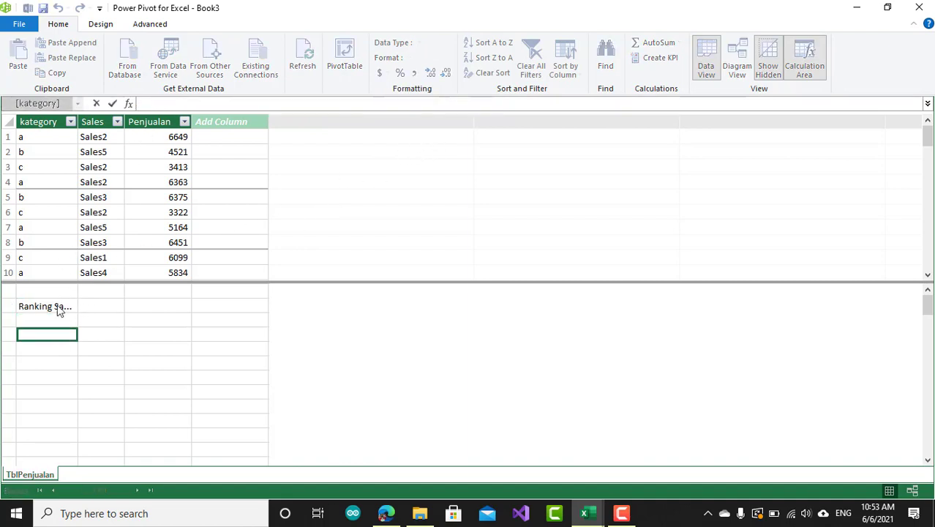
pyautogui.click(58, 322)
pyautogui.click(176, 102)
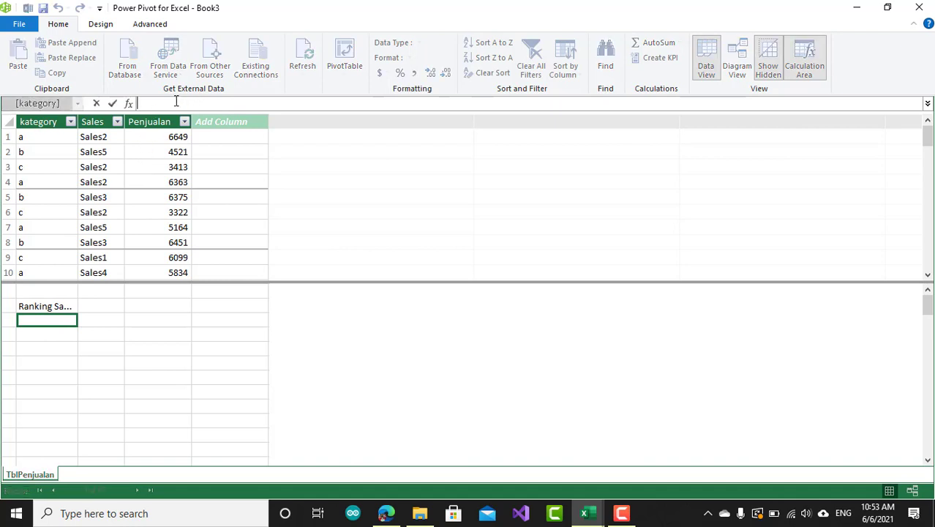
pyautogui.write('Tp')
pyautogui.write('t')
pyautogui.write('alPenjualan :=')
pyautogui.hotkey('ctrl', 'v')
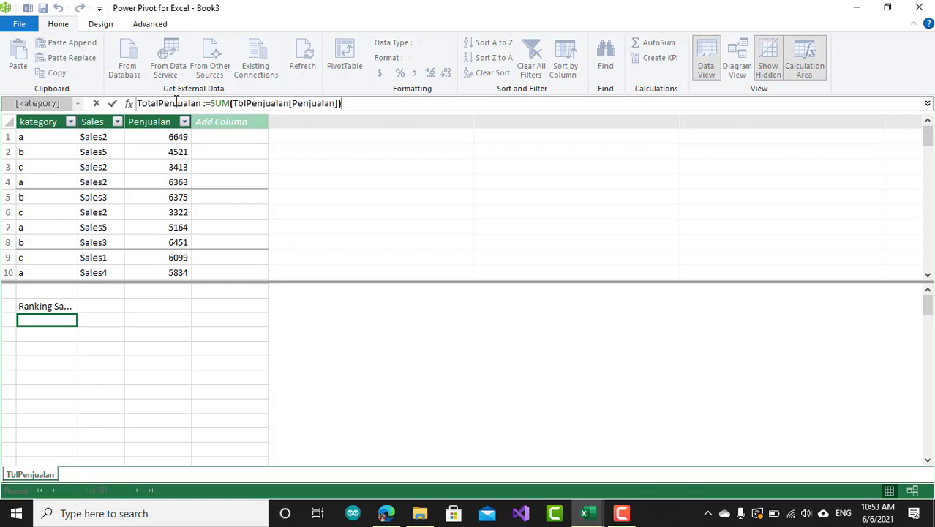
pyautogui.press('Return')
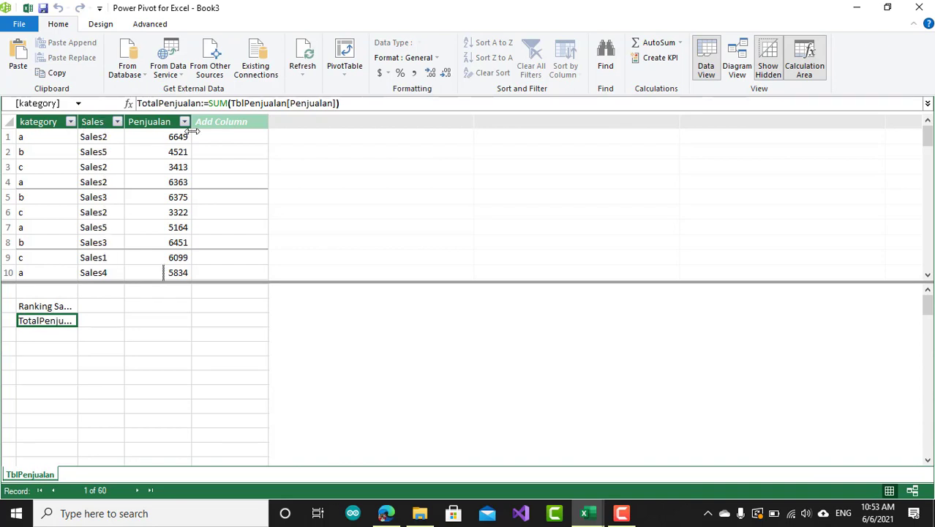
pyautogui.doubleClick(76, 121)
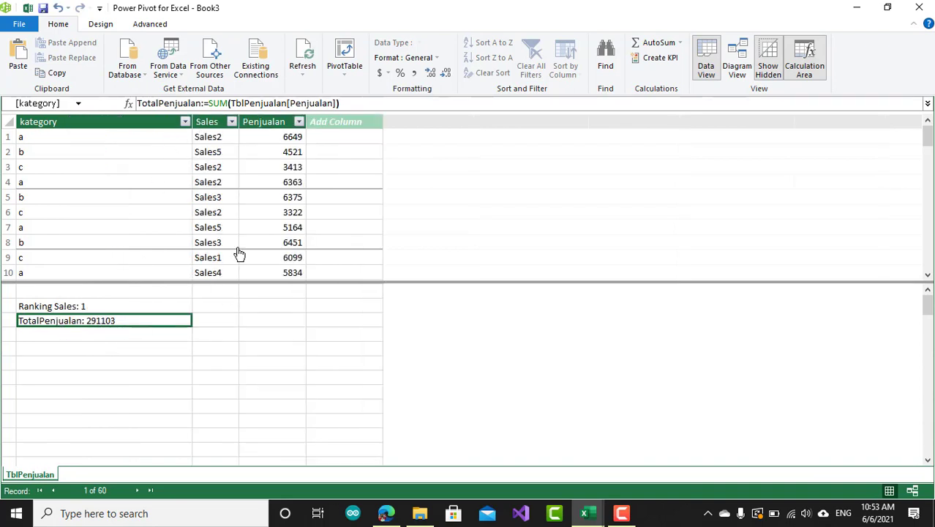
# - Replace the SUM expression in the Ranking Sales formula with the [TotalPenjualan] measure and commit it
pyautogui.click(49, 307)
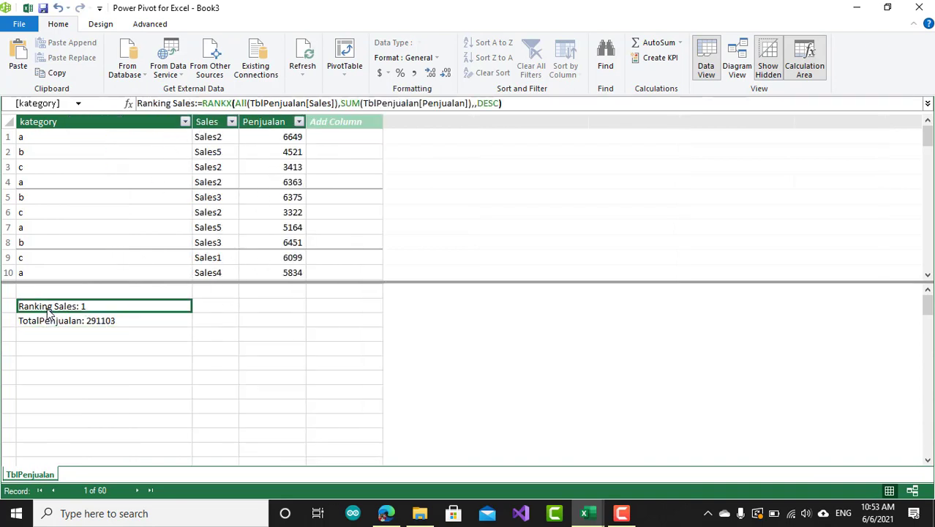
pyautogui.moveTo(342, 104); pyautogui.dragTo(468, 106)
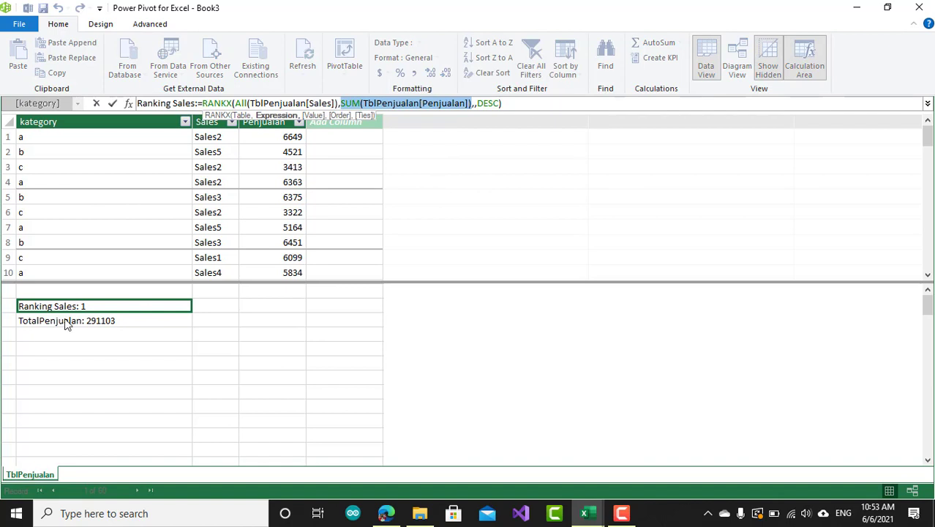
pyautogui.write('Tot')
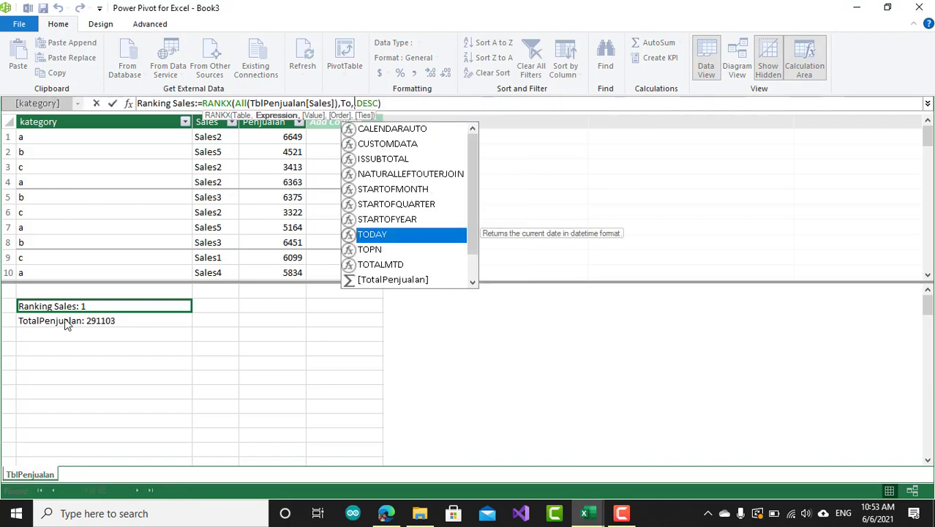
pyautogui.press('Tab')
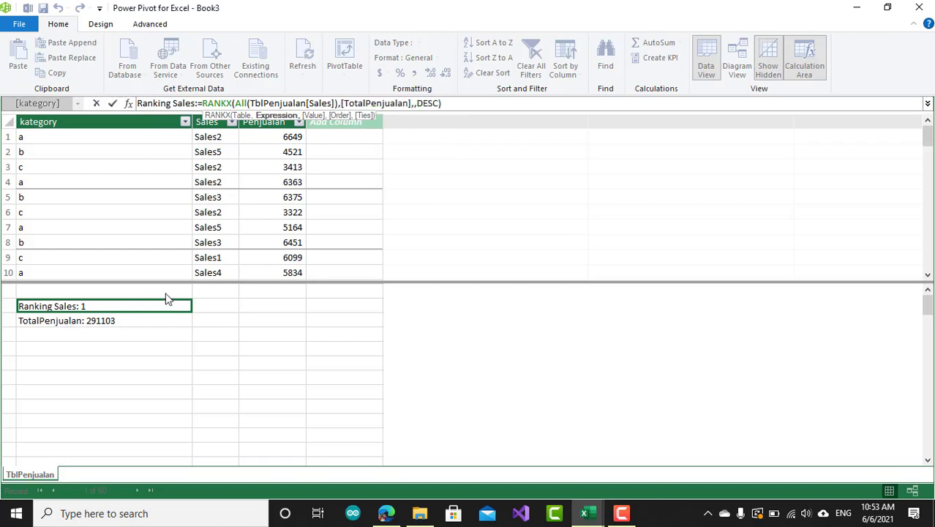
pyautogui.click(472, 102)
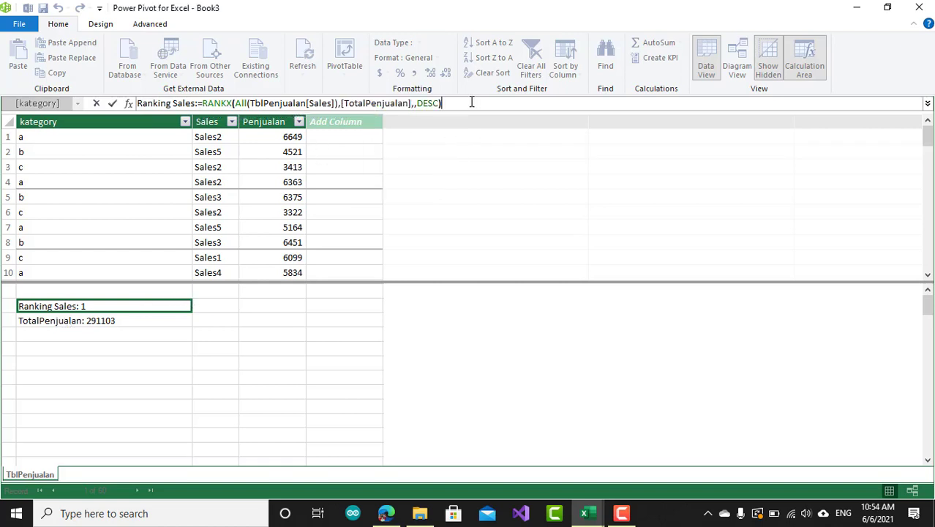
pyautogui.press('Return')
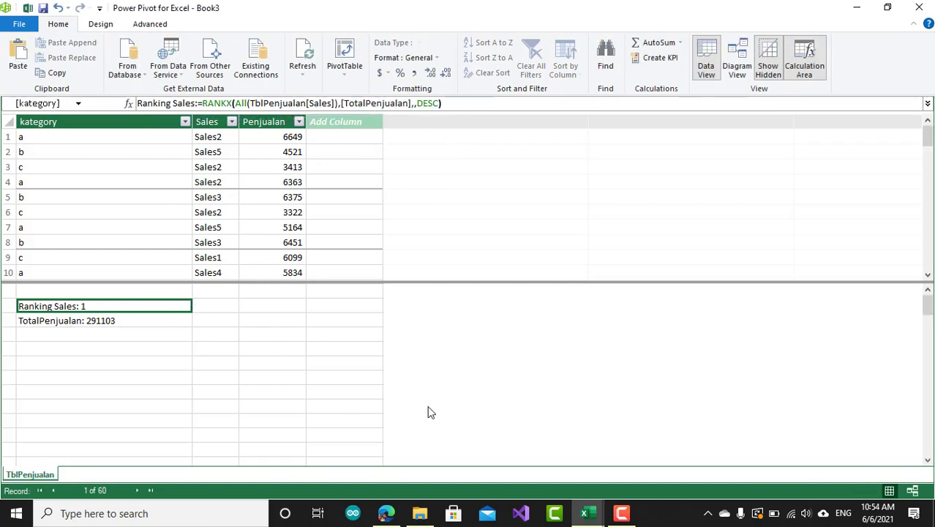
# - Switch to the Book3 workbook in Excel and remove the kategory field from the pivot table's rows
pyautogui.moveTo(583, 506)
pyautogui.click(516, 442)
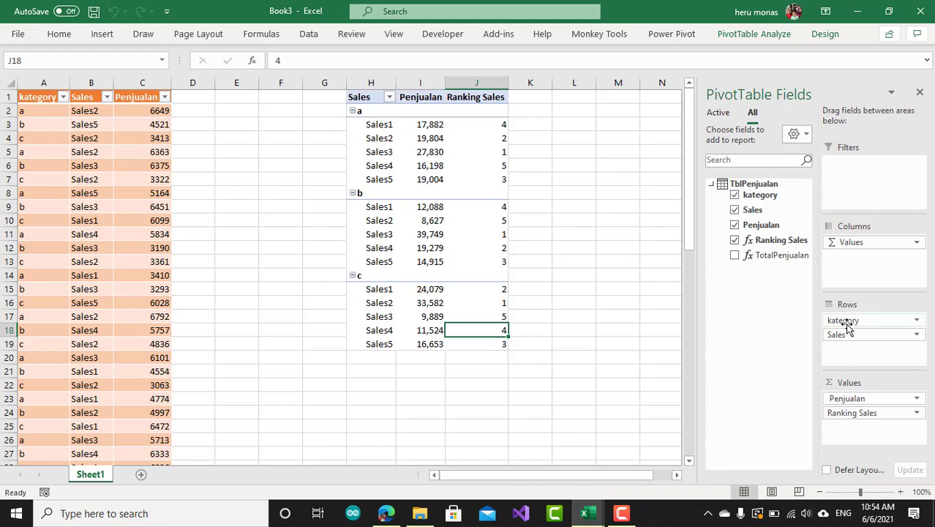
pyautogui.moveTo(844, 326); pyautogui.dragTo(618, 315)
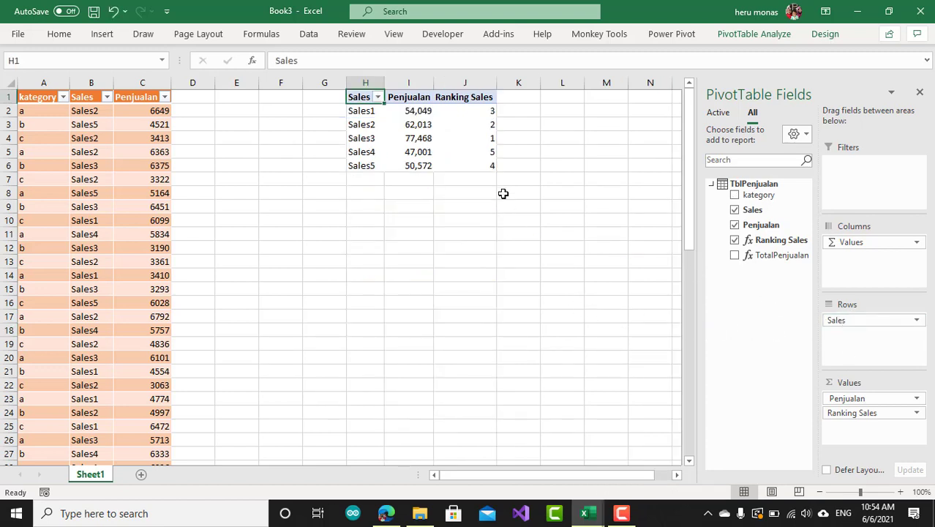
pyautogui.moveTo(484, 169)
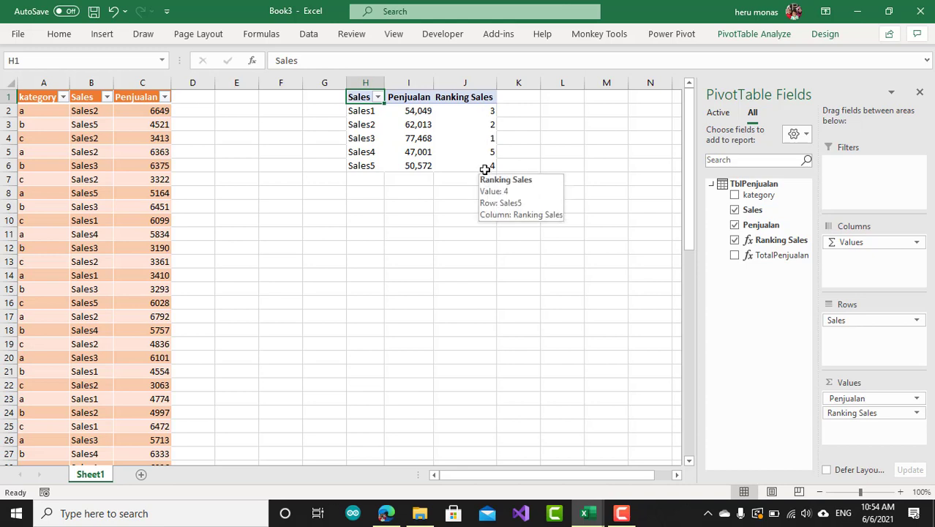
# - Switch to the Power Pivot window and replace [TotalPenjualan] in the Ranking Sales formula with SUM(TblPenjualan[Penjualan])
pyautogui.moveTo(586, 512)
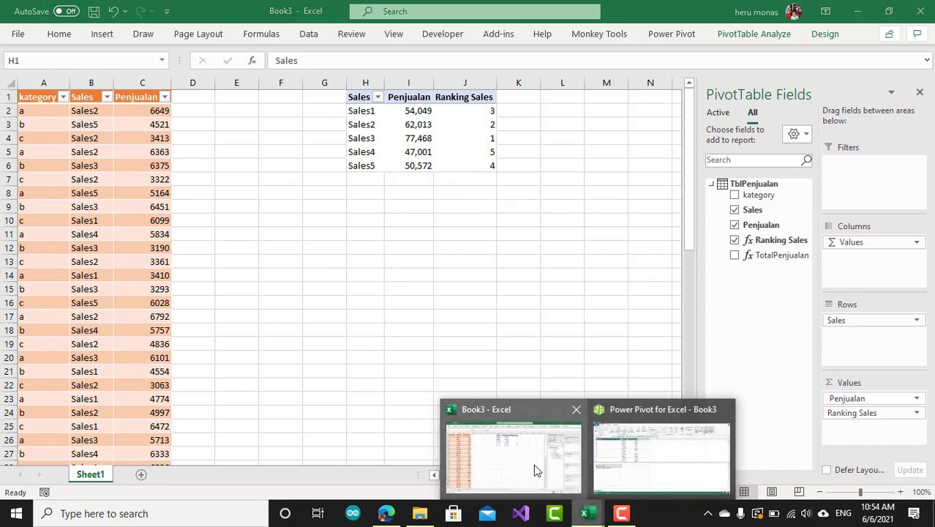
pyautogui.click(596, 469)
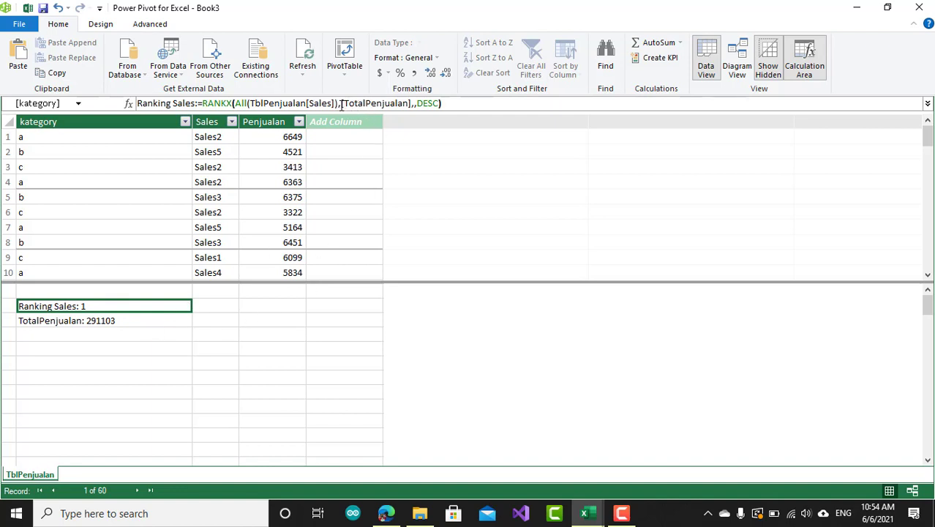
pyautogui.moveTo(341, 103); pyautogui.dragTo(412, 110)
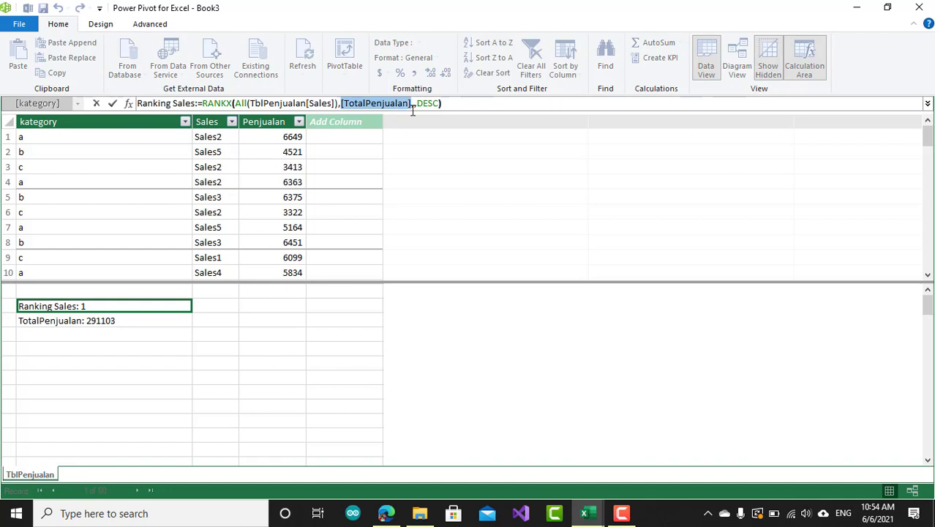
pyautogui.write(',')
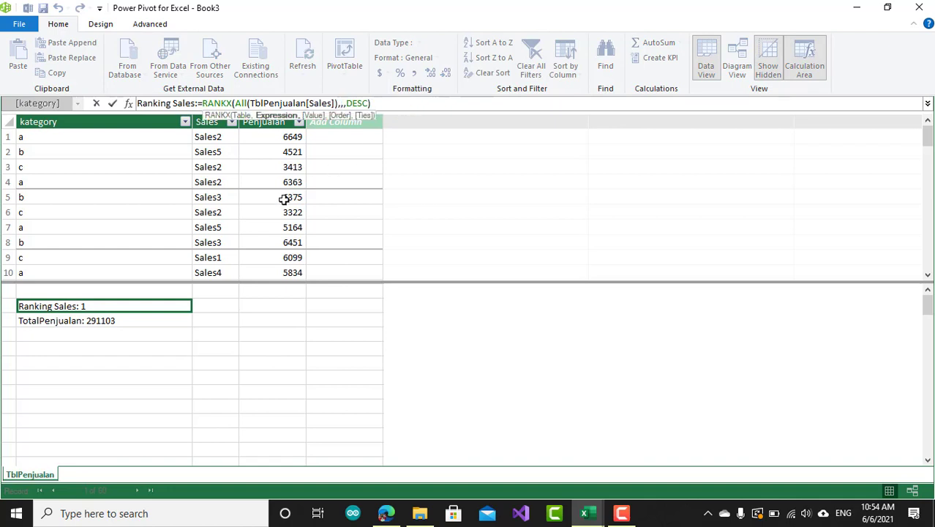
pyautogui.write('T')
pyautogui.press('BackSpace')
pyautogui.write('Sum')
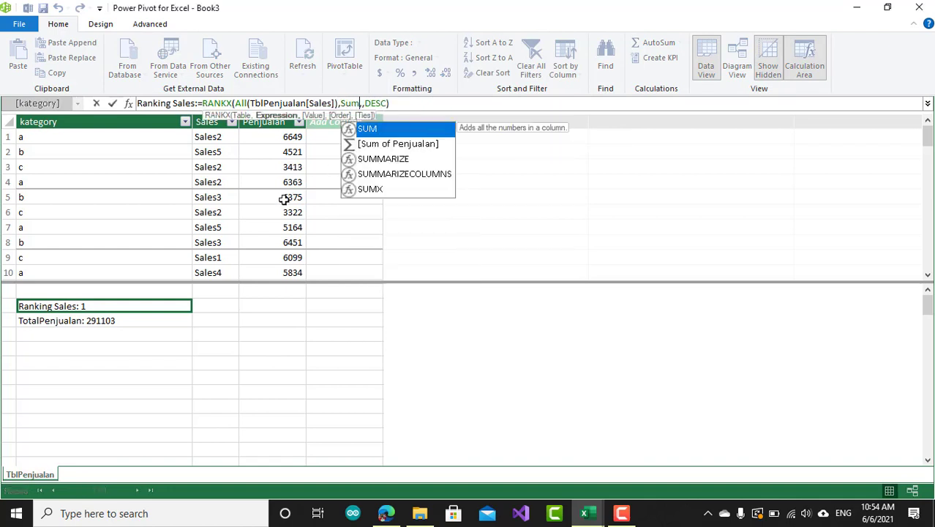
pyautogui.write('(')
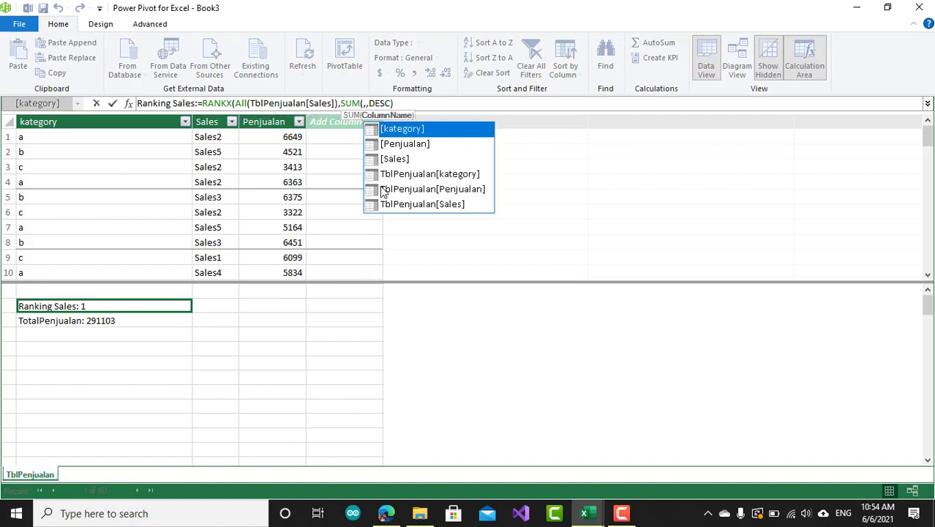
pyautogui.doubleClick(431, 189)
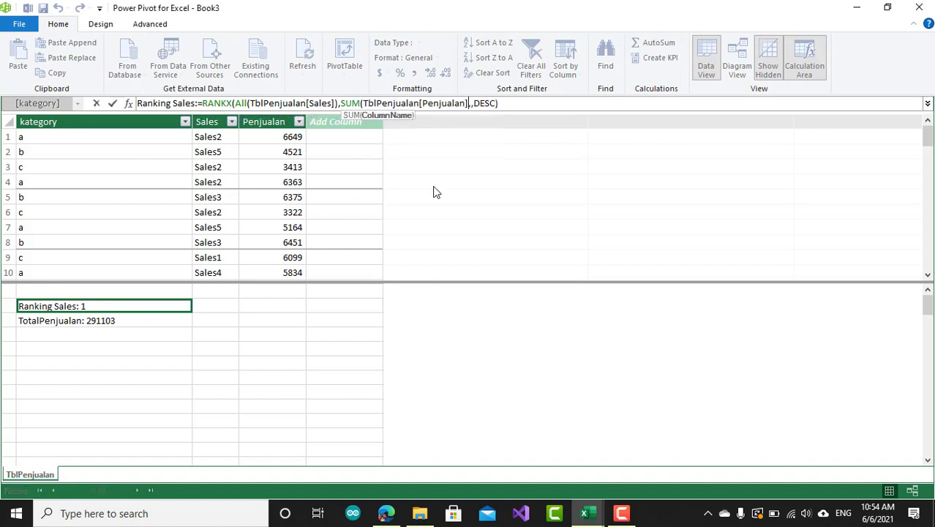
pyautogui.write(')')
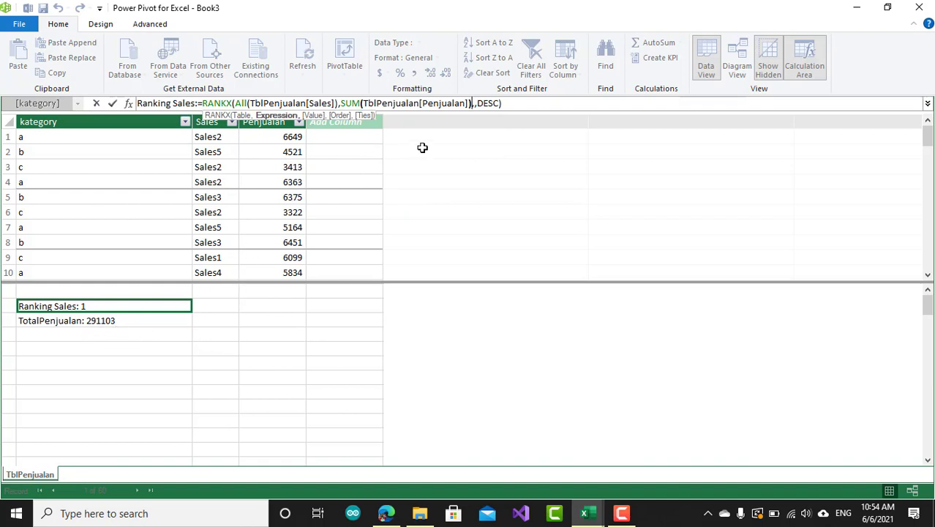
pyautogui.click(510, 105)
pyautogui.press('Return')
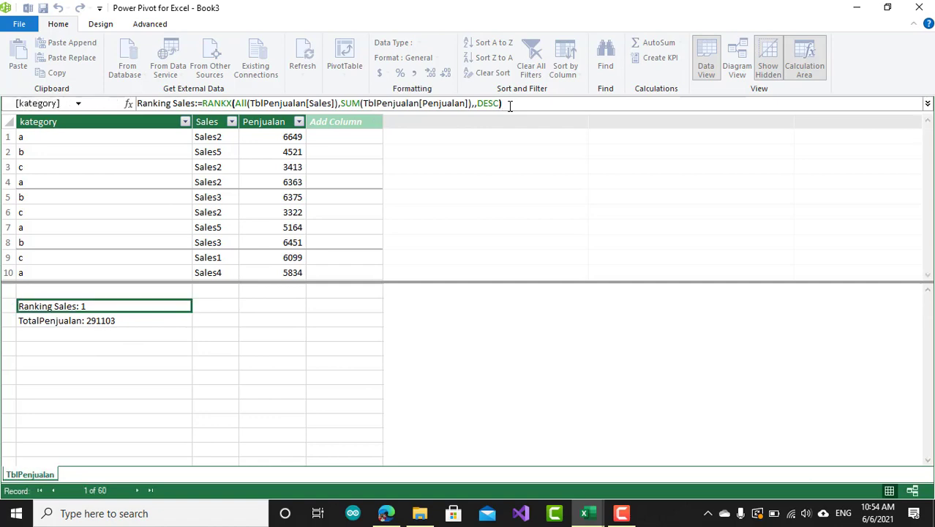
# - Check the Ranking Sales column in the Book3 pivot table against the first Penjualan rows in the Power Pivot window
pyautogui.moveTo(583, 515)
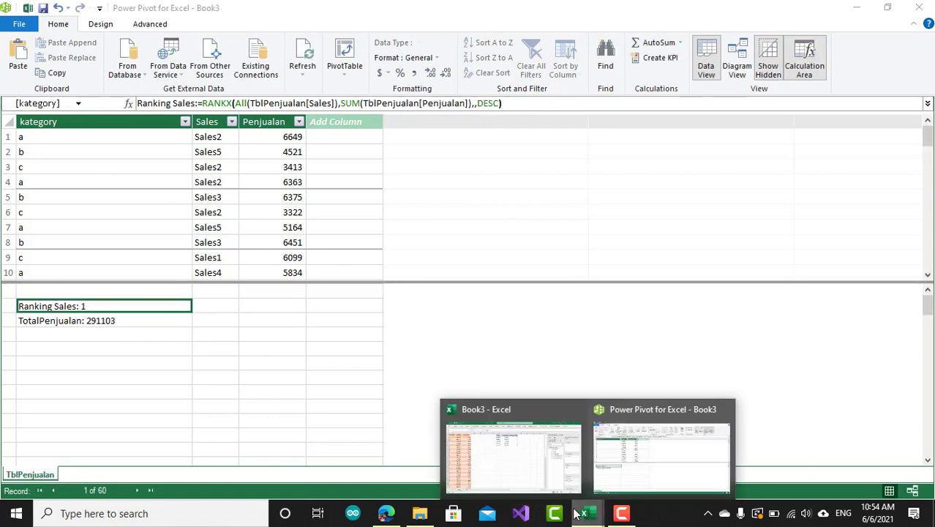
pyautogui.click(519, 474)
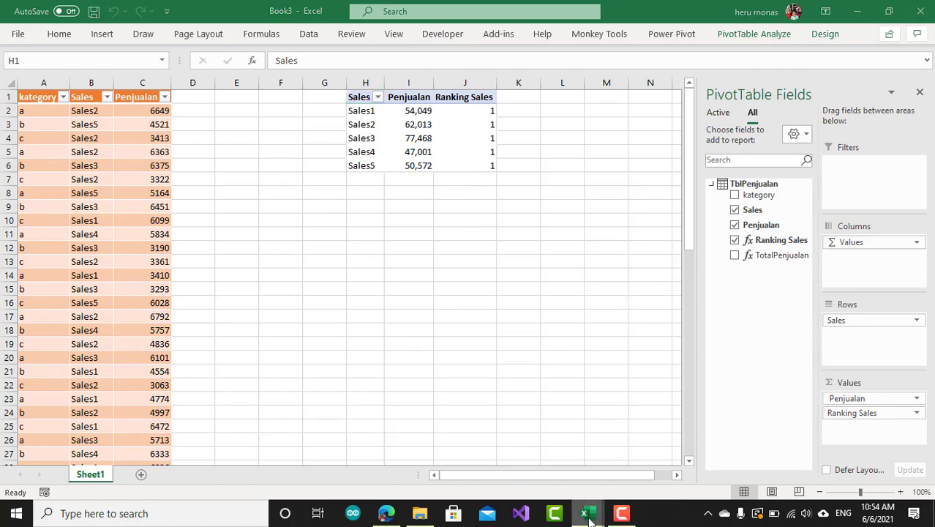
pyautogui.moveTo(596, 514)
pyautogui.click(646, 471)
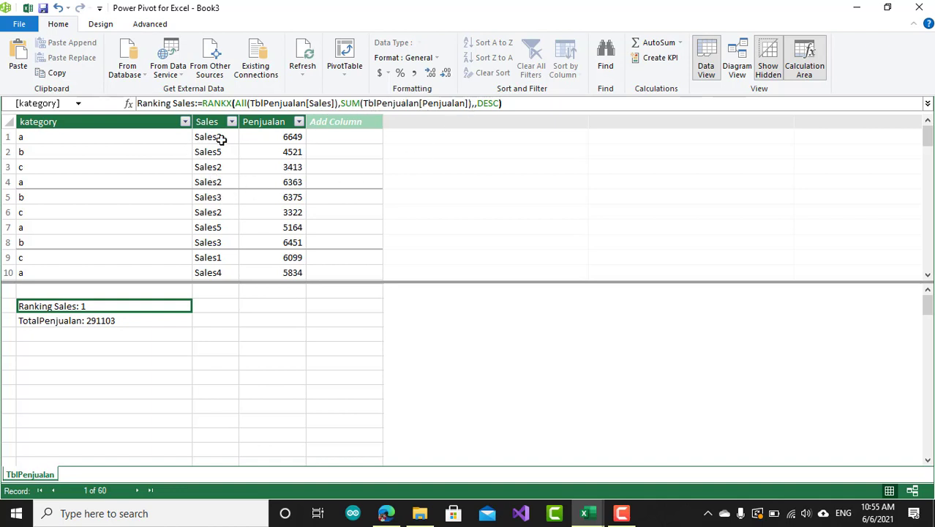
pyautogui.click(275, 136)
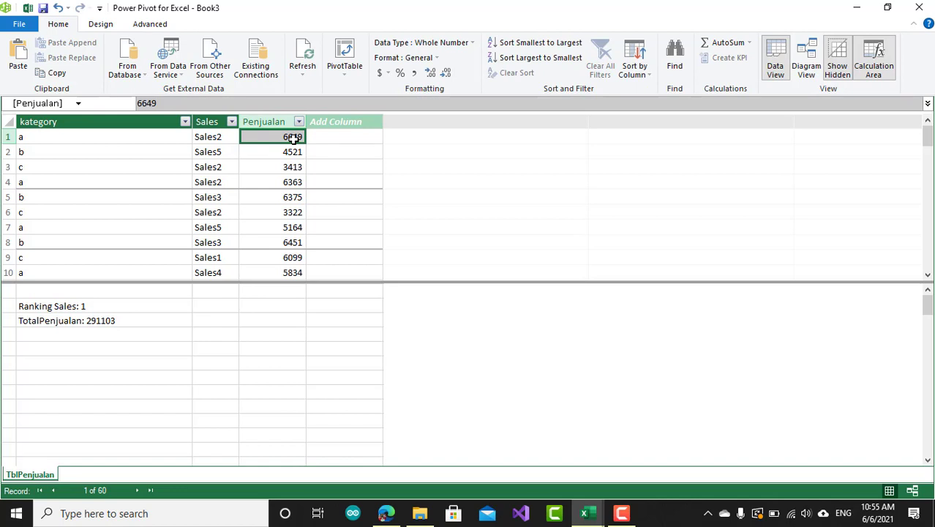
pyautogui.click(266, 150)
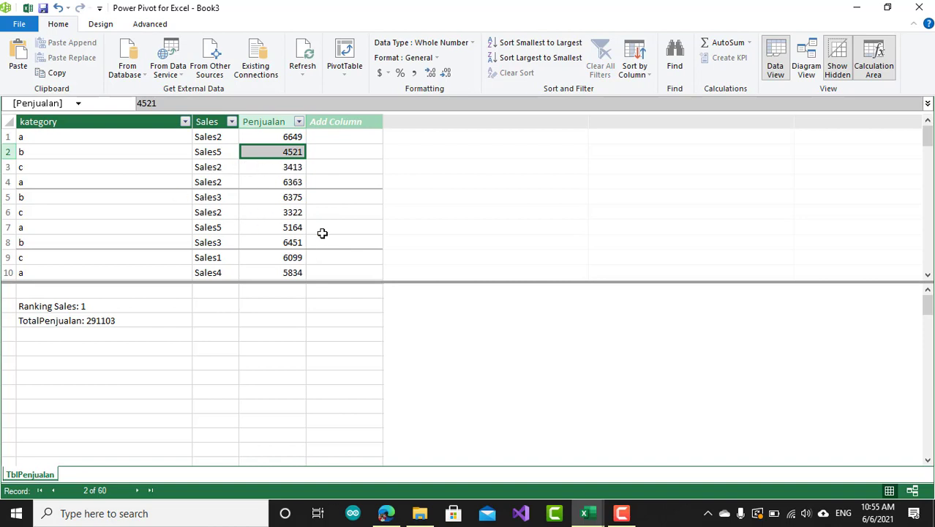
# - Replace the SUM expression in the Ranking Sales formula with [TotalPenjualan] again and commit the formula
pyautogui.click(159, 308)
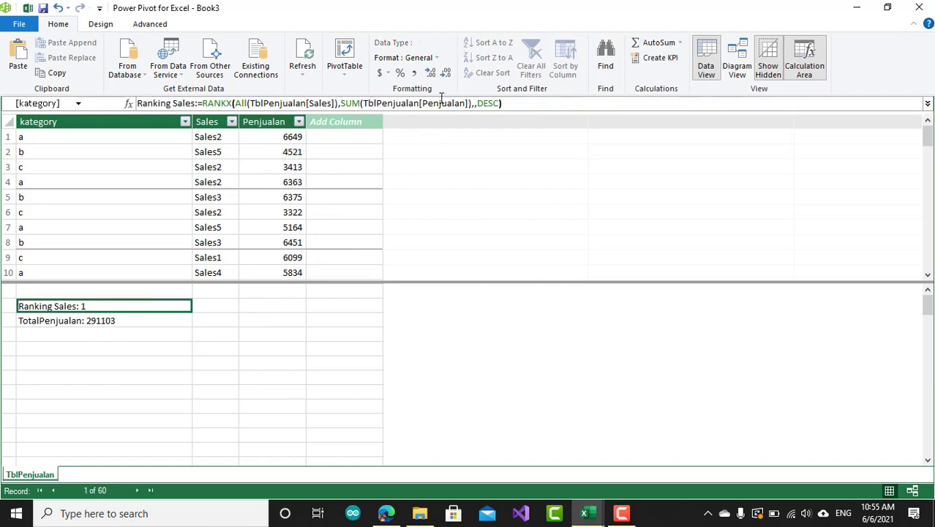
pyautogui.moveTo(340, 103); pyautogui.dragTo(350, 103)
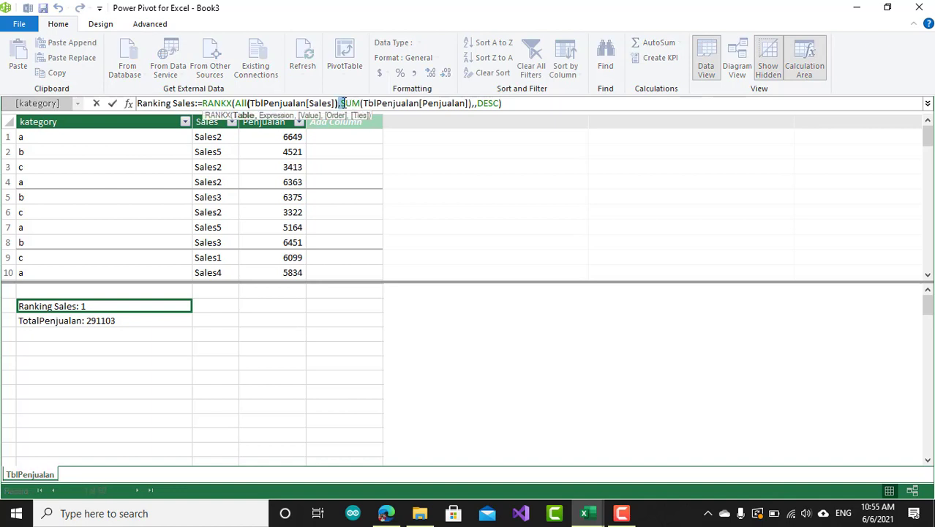
pyautogui.click(446, 103)
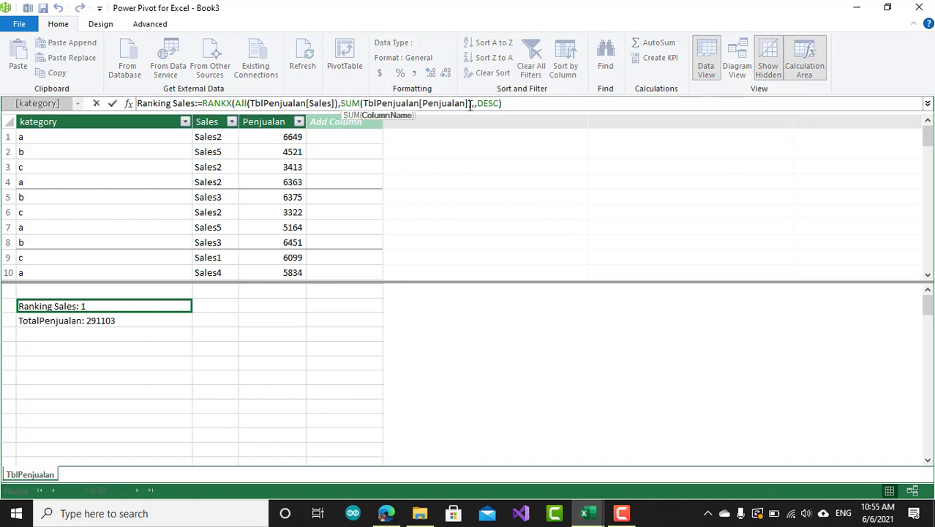
pyautogui.moveTo(470, 103); pyautogui.dragTo(350, 106)
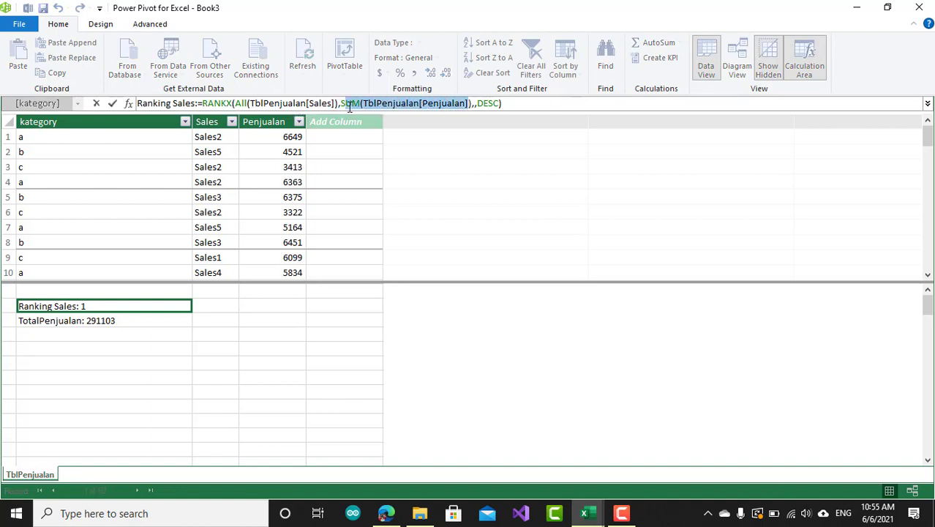
pyautogui.press('Delete')
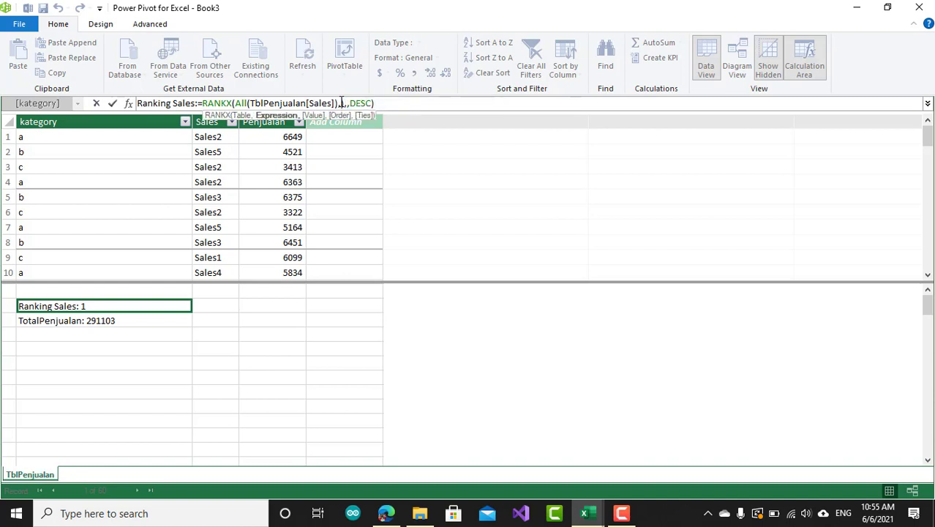
pyautogui.write('[TotalPenjualan]')
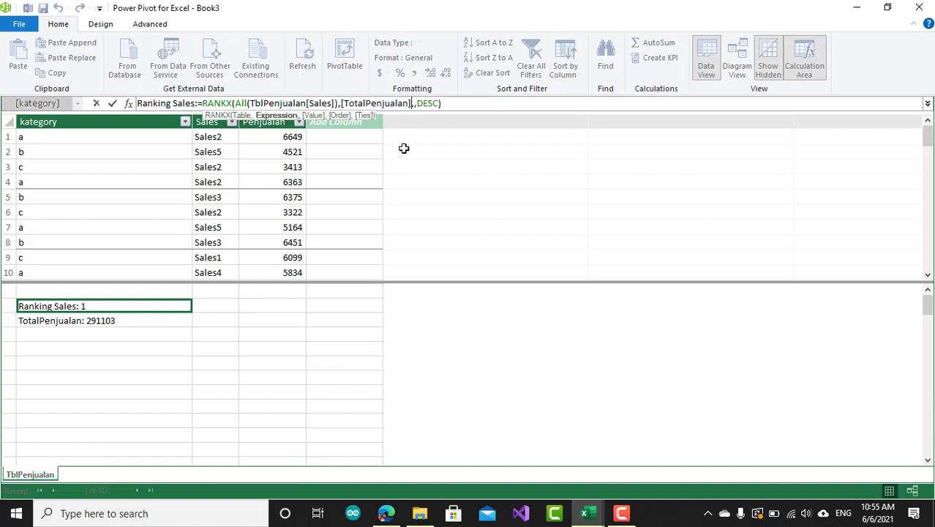
pyautogui.press('Return')
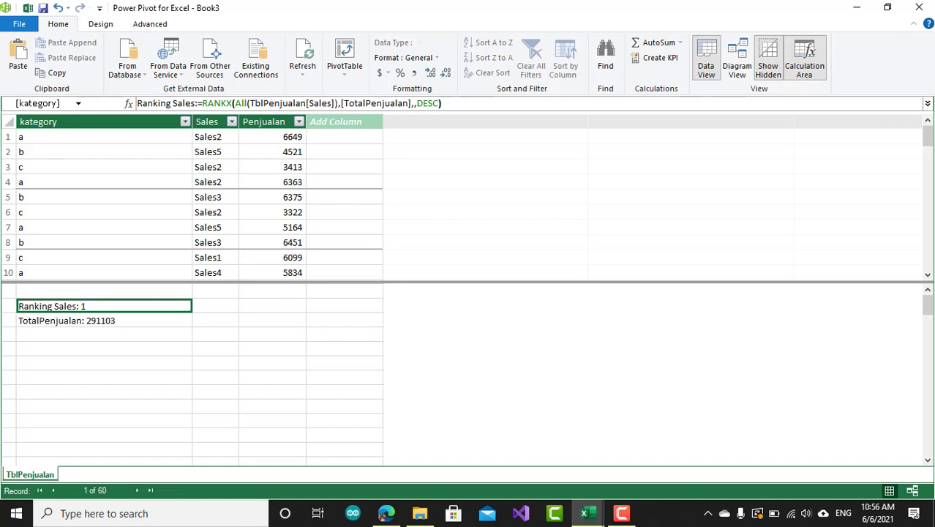
pyautogui.click(459, 103)
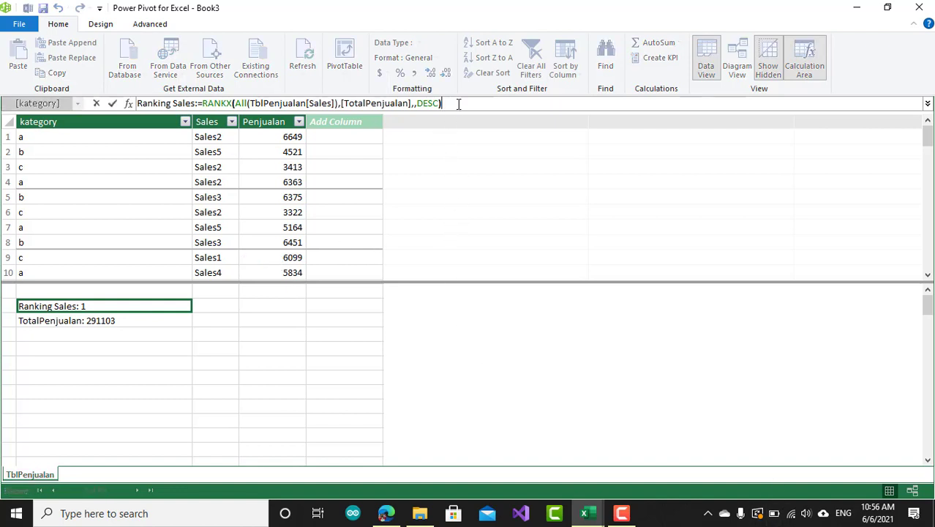
pyautogui.press('Return')
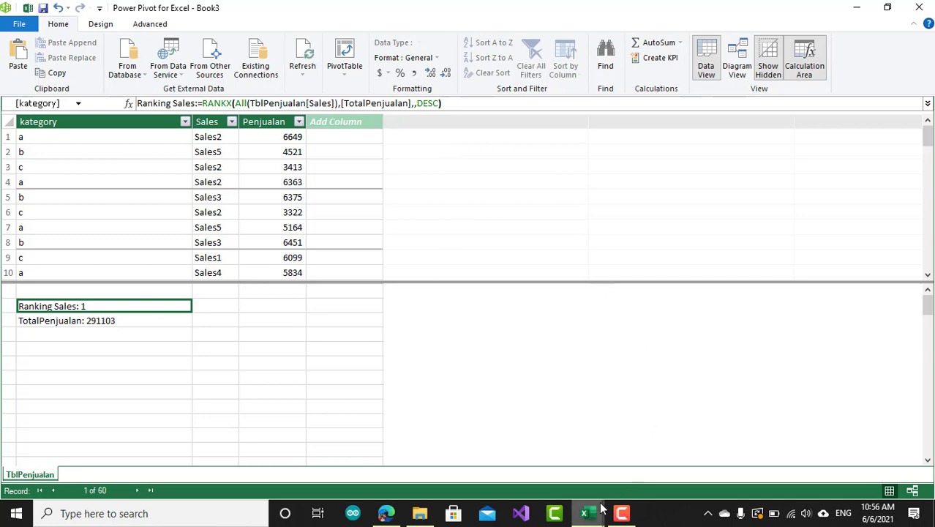
# - Switch to the Book3 workbook in Excel and sort the pivot table's Sales items in ascending order by Ranking Sales
pyautogui.moveTo(589, 512)
pyautogui.click(551, 472)
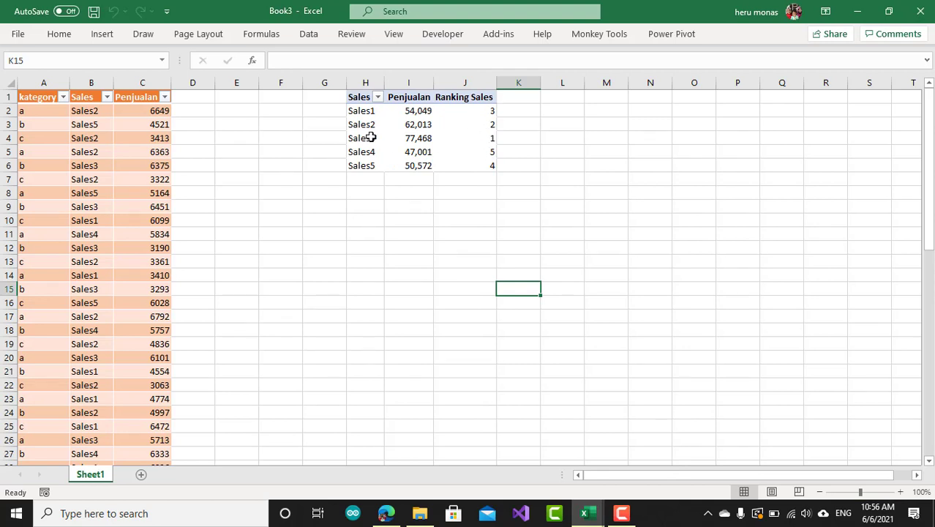
pyautogui.click(377, 97)
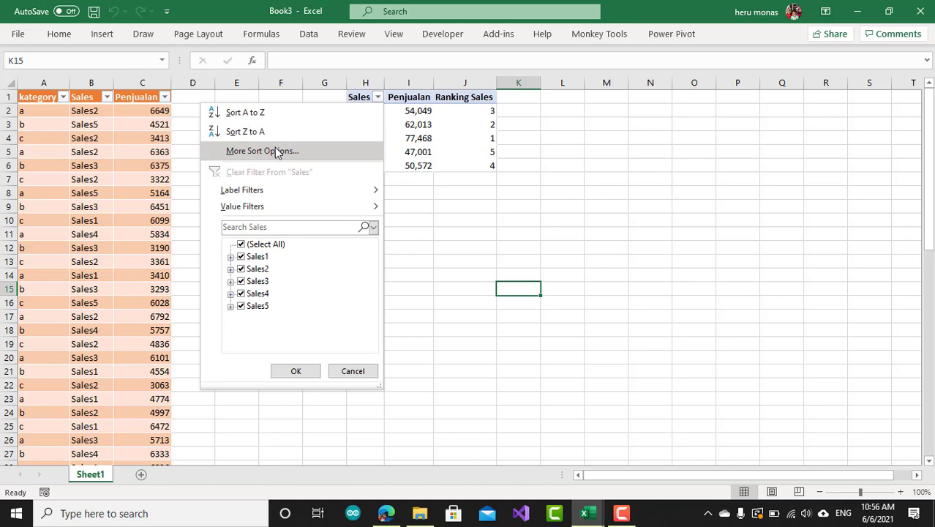
pyautogui.click(309, 150)
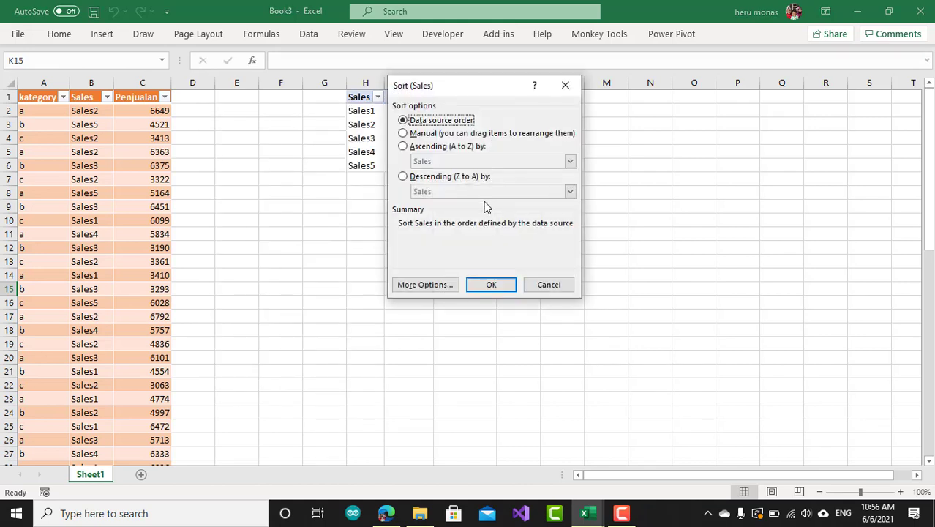
pyautogui.click(436, 147)
pyautogui.click(450, 160)
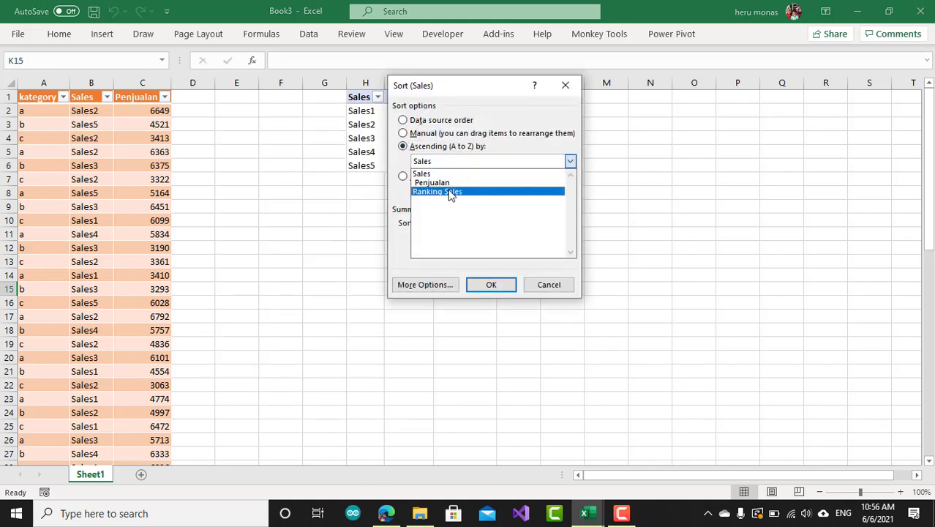
pyautogui.click(402, 176)
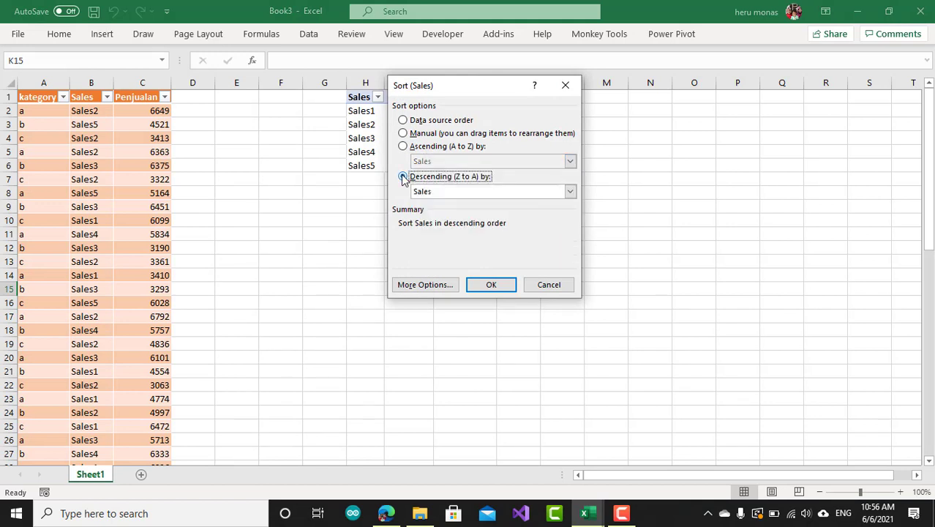
pyautogui.click(421, 147)
pyautogui.click(445, 162)
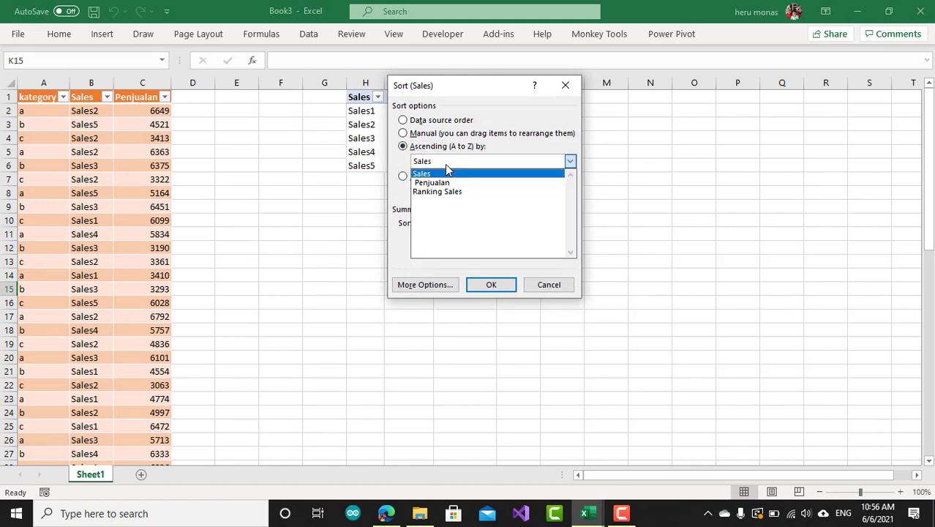
pyautogui.click(448, 191)
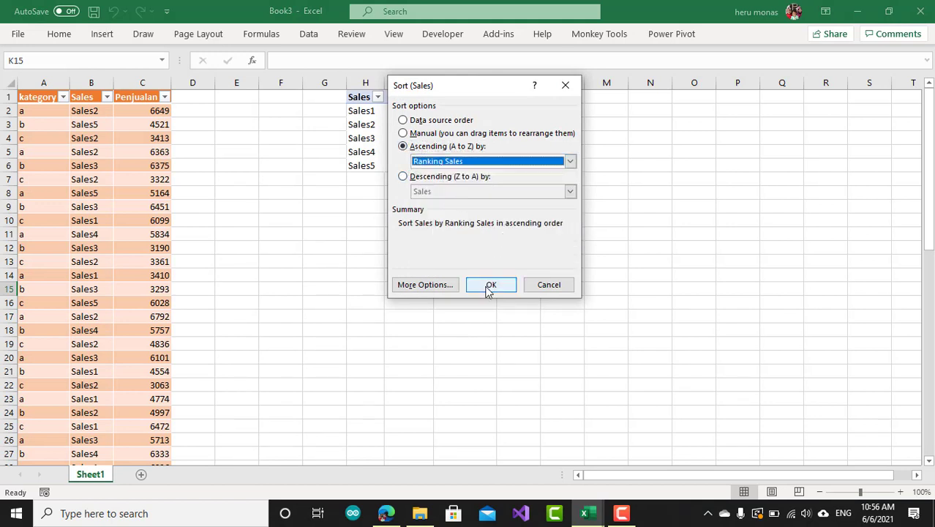
pyautogui.click(491, 284)
pyautogui.click(457, 232)
pyautogui.moveTo(479, 109); pyautogui.dragTo(482, 161)
pyautogui.click(464, 219)
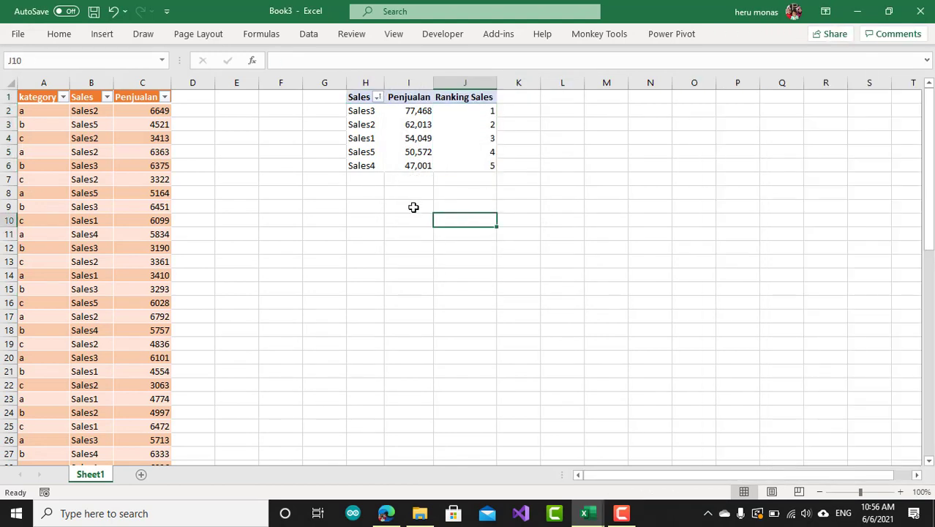
# - Add the kategory field to the pivot table's rows above Sales and examine the ranking within each category
pyautogui.click(395, 165)
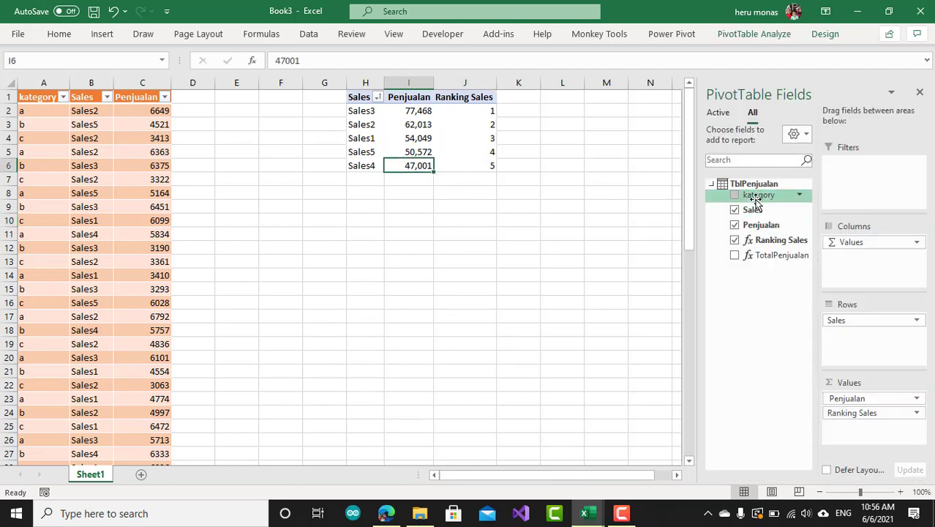
pyautogui.moveTo(753, 205); pyautogui.dragTo(855, 317)
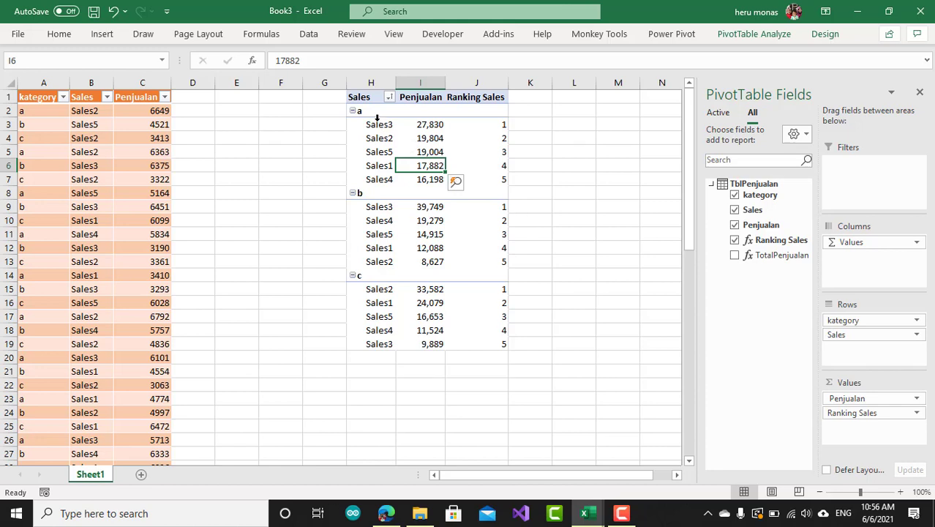
pyautogui.moveTo(494, 126)
pyautogui.moveTo(487, 316)
# - Reorder the pivot table's row fields so Sales comes above kategory, and select the Sales3 group label
pyautogui.moveTo(852, 335); pyautogui.dragTo(853, 313)
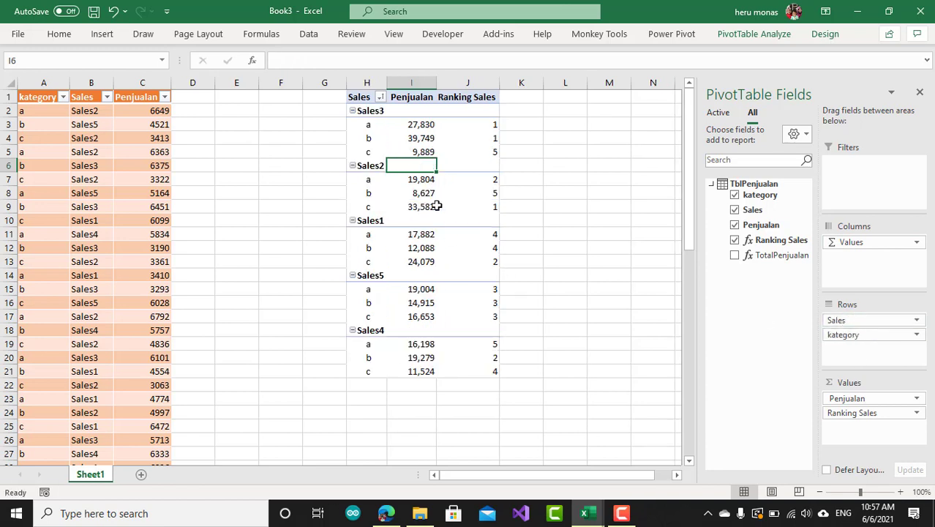
pyautogui.click(560, 195)
pyautogui.click(371, 111)
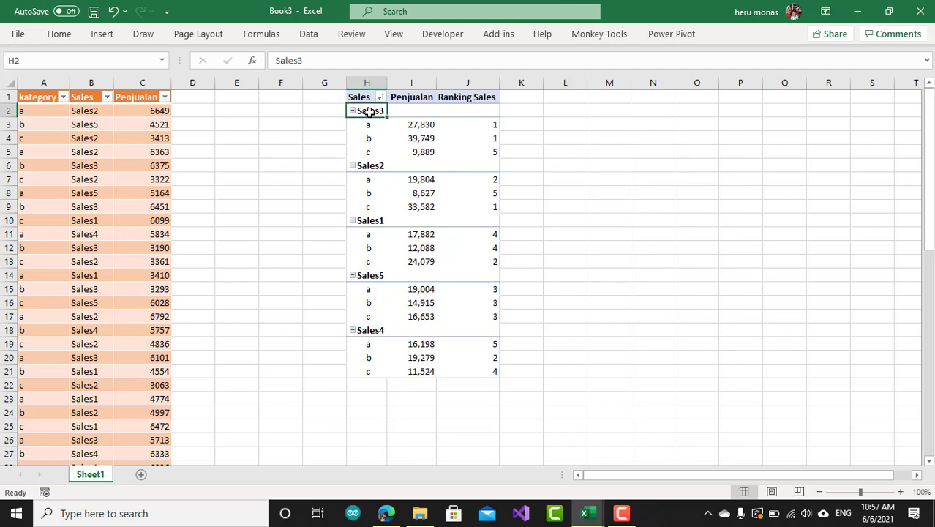
# - Examine the Ranking Sales values for categories a, b and c under Sales3 in the pivot table
pyautogui.click(489, 128)
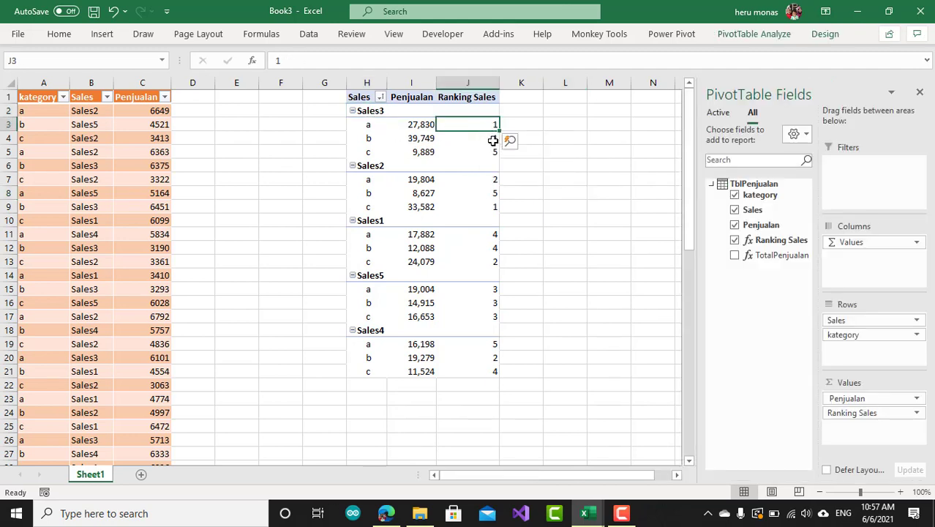
pyautogui.click(489, 139)
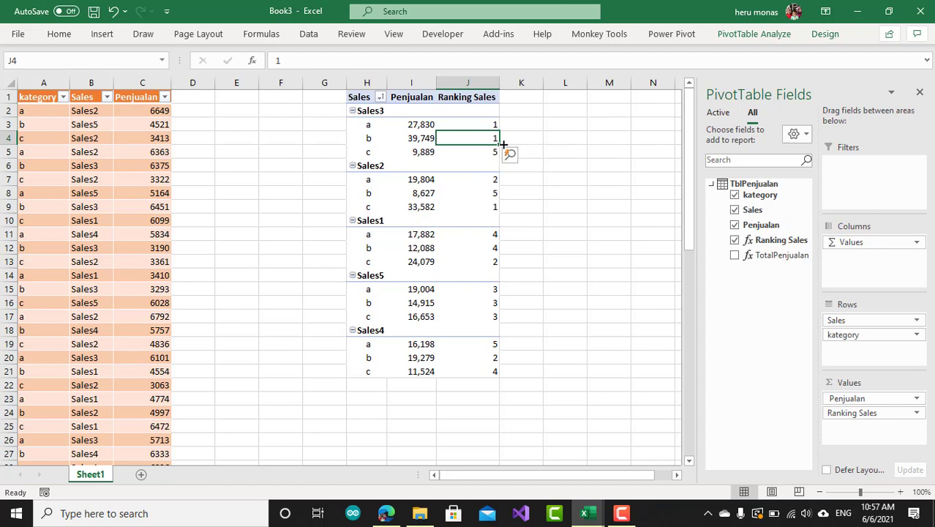
pyautogui.click(484, 155)
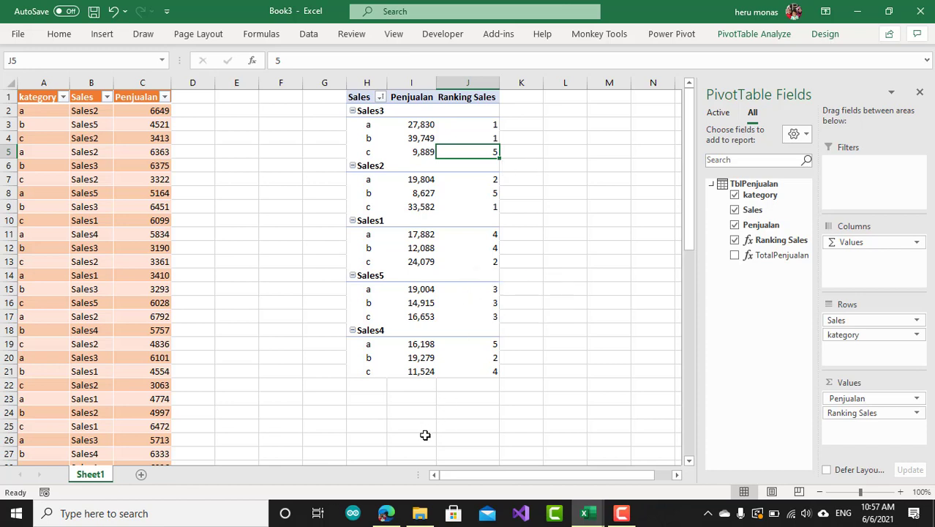
# - Switch to the Edge browser, open the Bantuan Macro/VBA Excel-Power pivot-Power Query-DAX Facebook group in a new tab, and look through its page
pyautogui.click(385, 514)
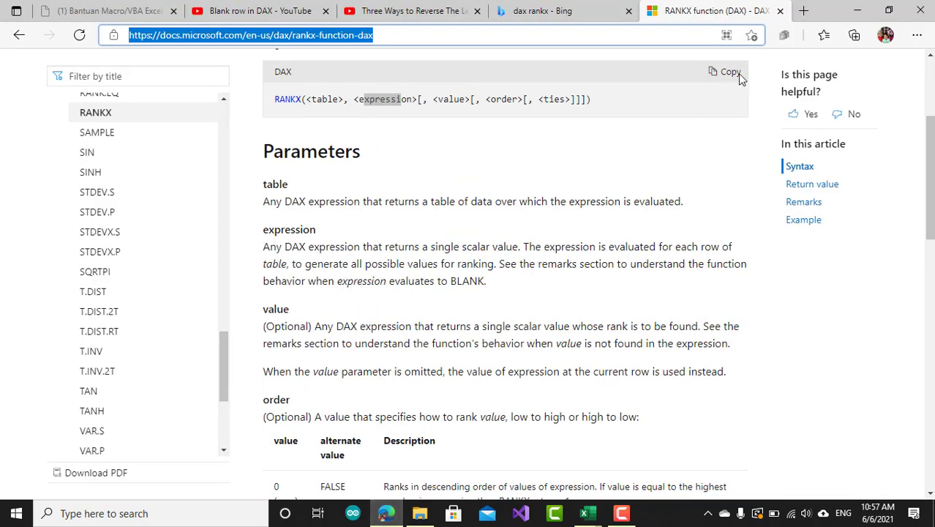
pyautogui.click(802, 11)
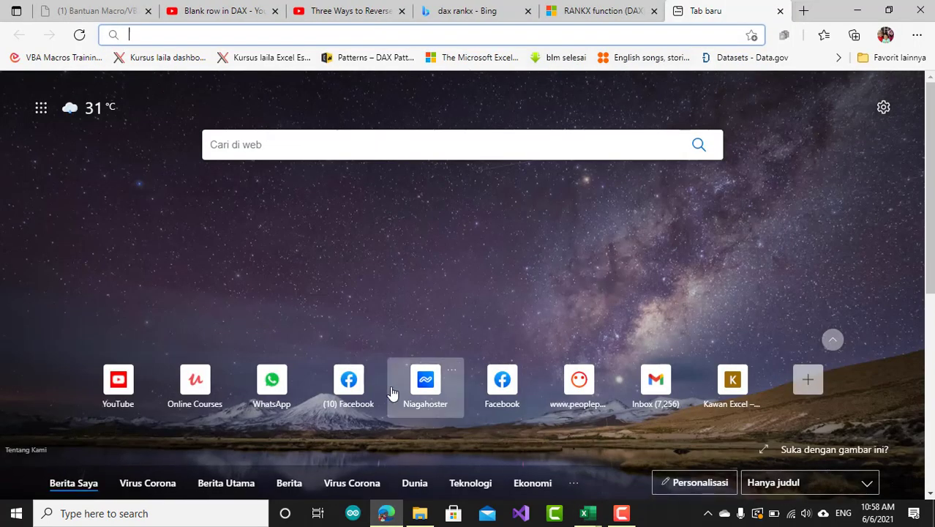
pyautogui.click(347, 384)
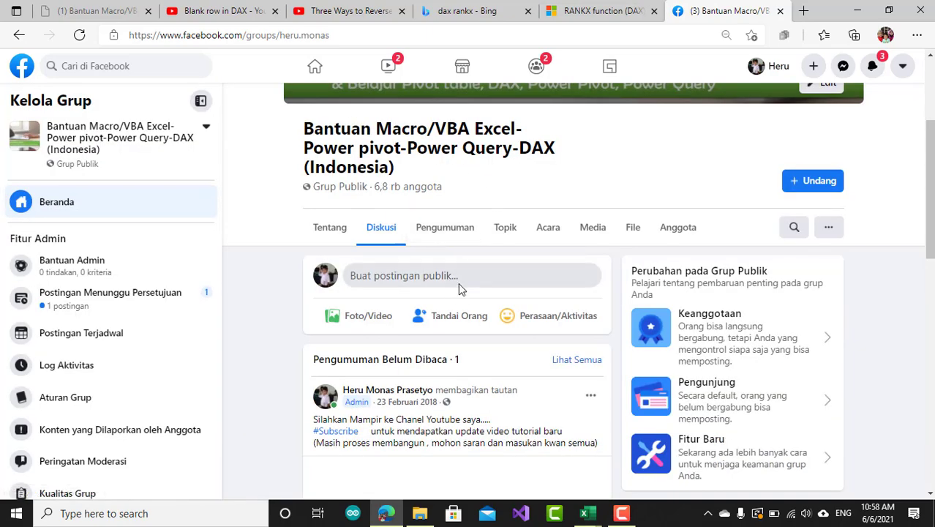
pyautogui.scroll(3, 458, 285)
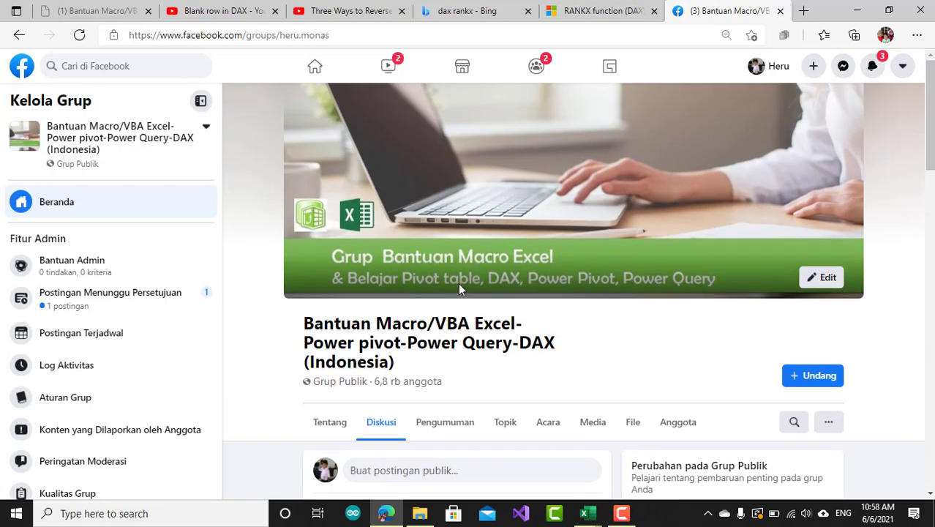
pyautogui.click(347, 37)
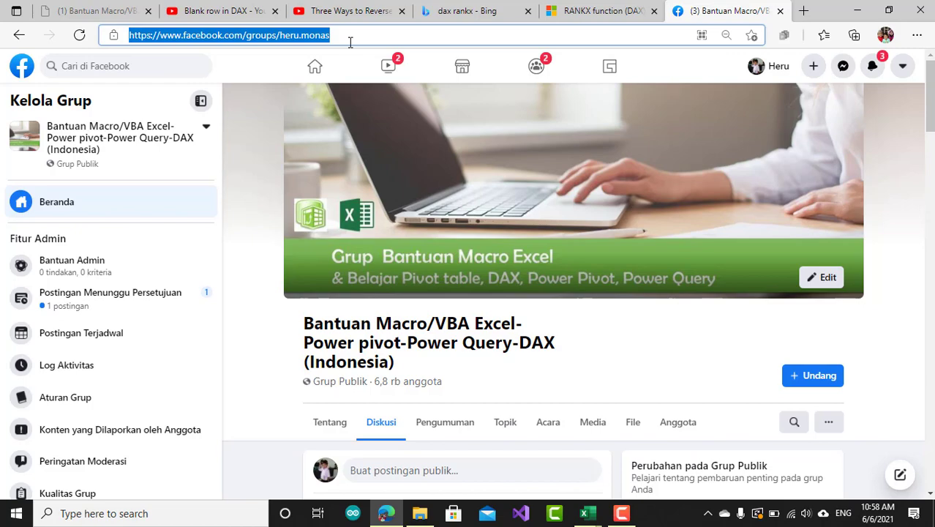
pyautogui.scroll(-10, 413, 194)
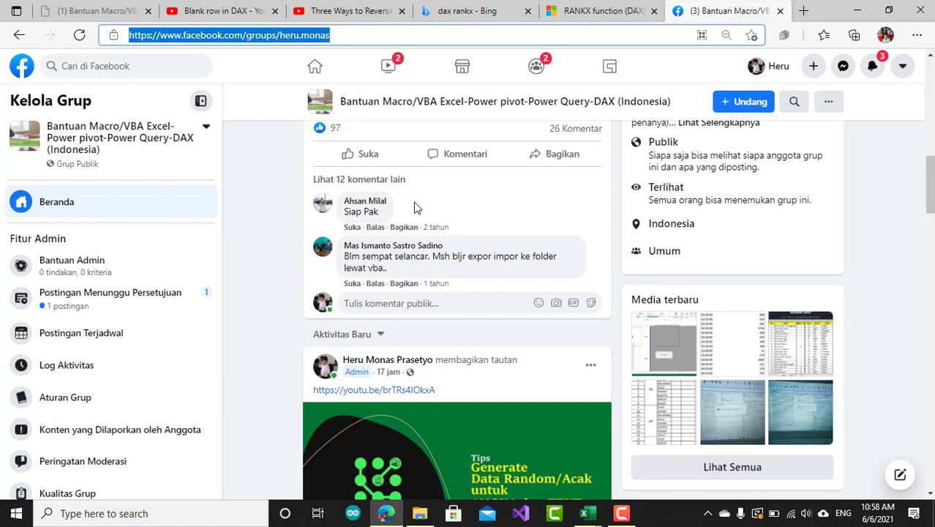
# - Go back to the RANKX documentation, review the Ranking Sales formula in the Power Pivot window, and return to the Book3 workbook in Excel
pyautogui.click(367, 20)
pyautogui.click(616, 10)
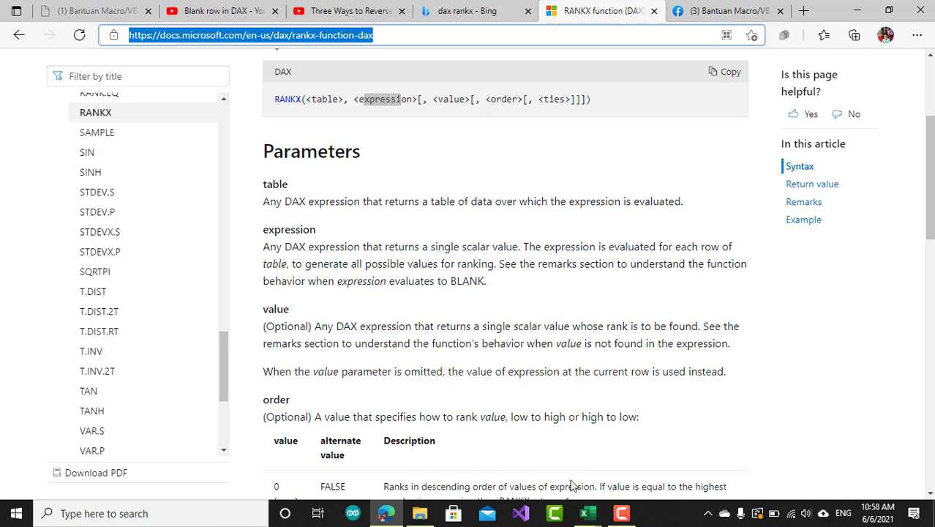
pyautogui.click(584, 516)
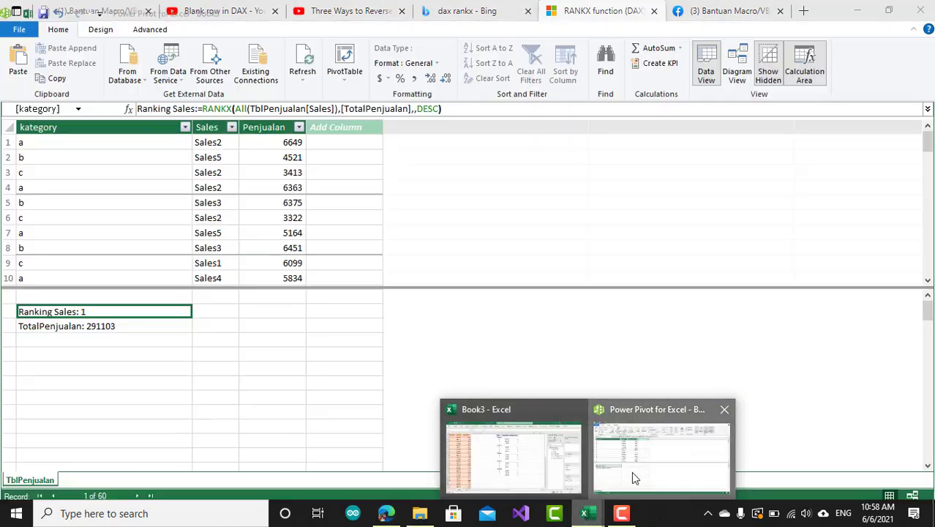
pyautogui.click(631, 471)
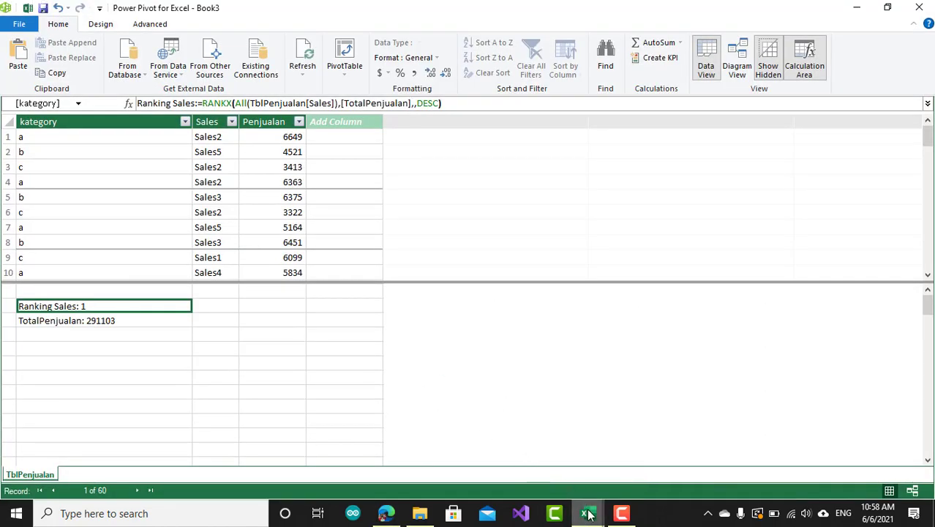
pyautogui.moveTo(585, 514)
pyautogui.click(533, 480)
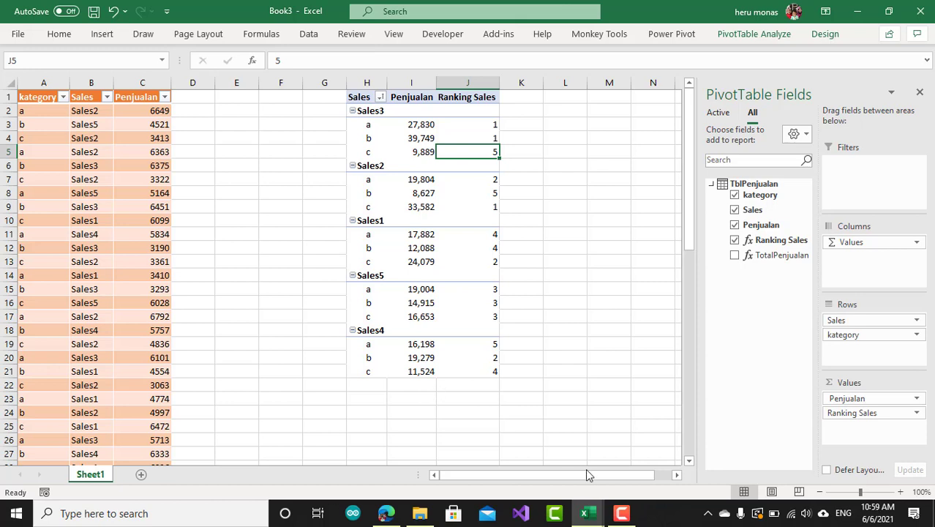
pyautogui.click(621, 512)
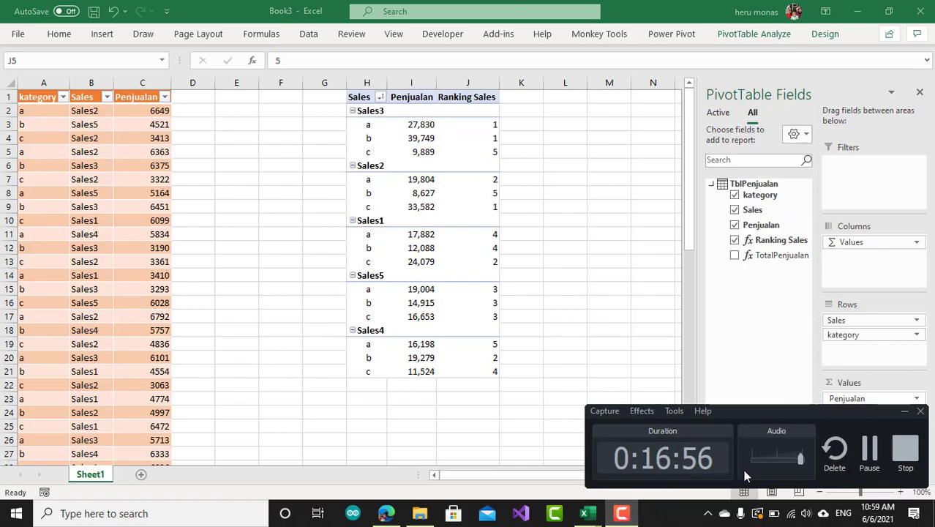
pyautogui.click(905, 448)
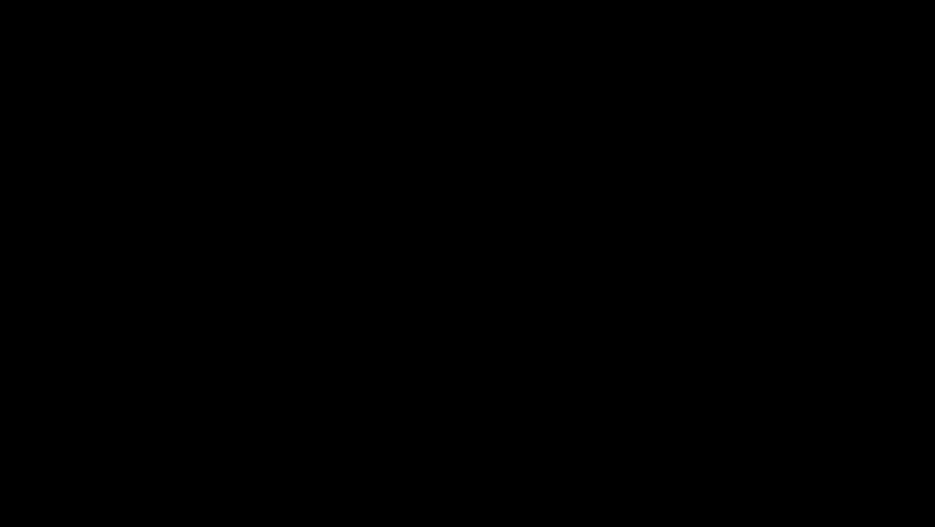